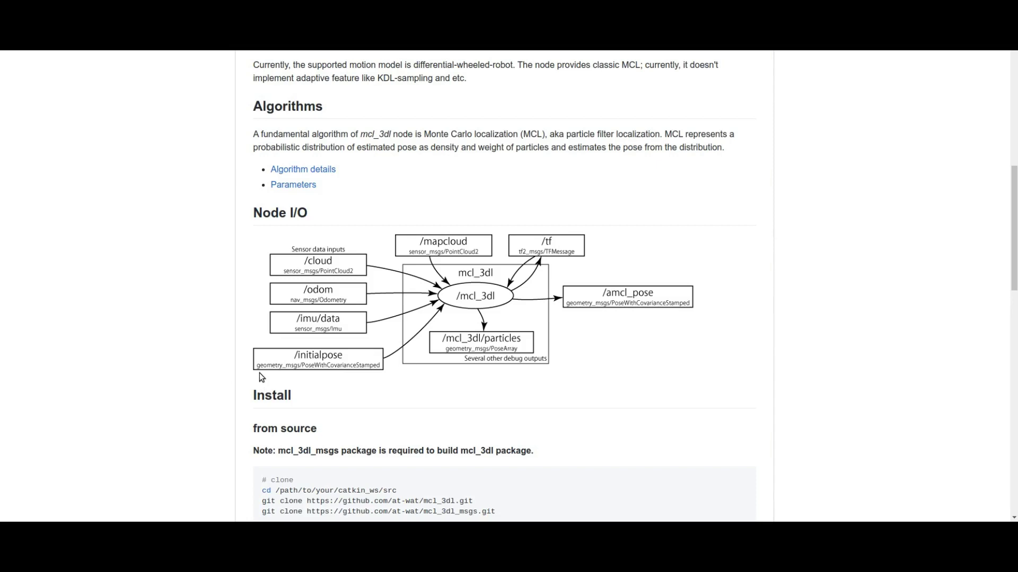
Review the mcl_3dl README's package summary, node inputs and outputs, installation commands and demo section
scroll(269, 370, down, 3)
scroll(272, 369, up, 5)
scroll(269, 370, up, 6)
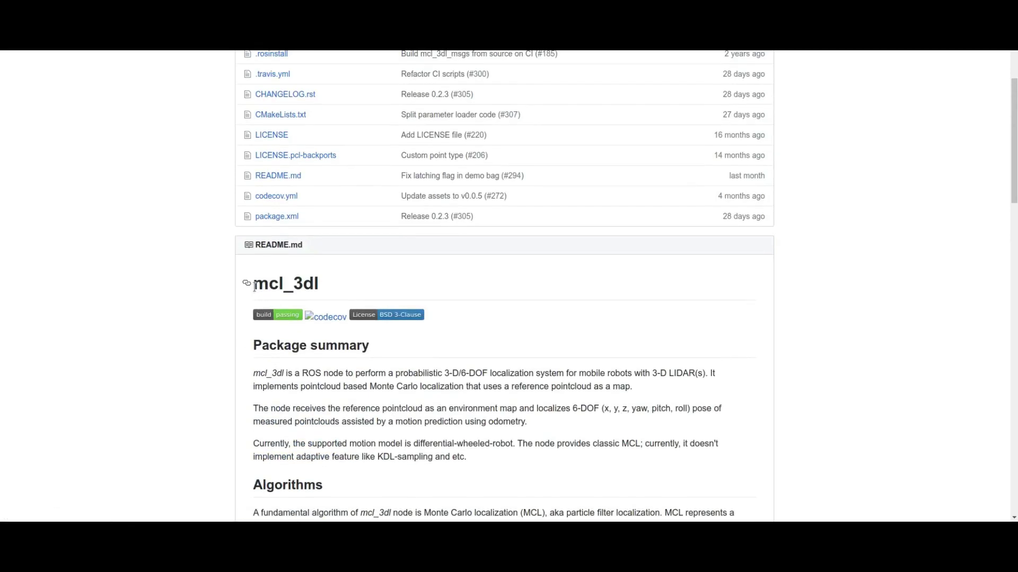
drag(255, 286, 315, 288)
scroll(333, 331, down, 5)
scroll(334, 337, down, 1)
scroll(335, 337, down, 3)
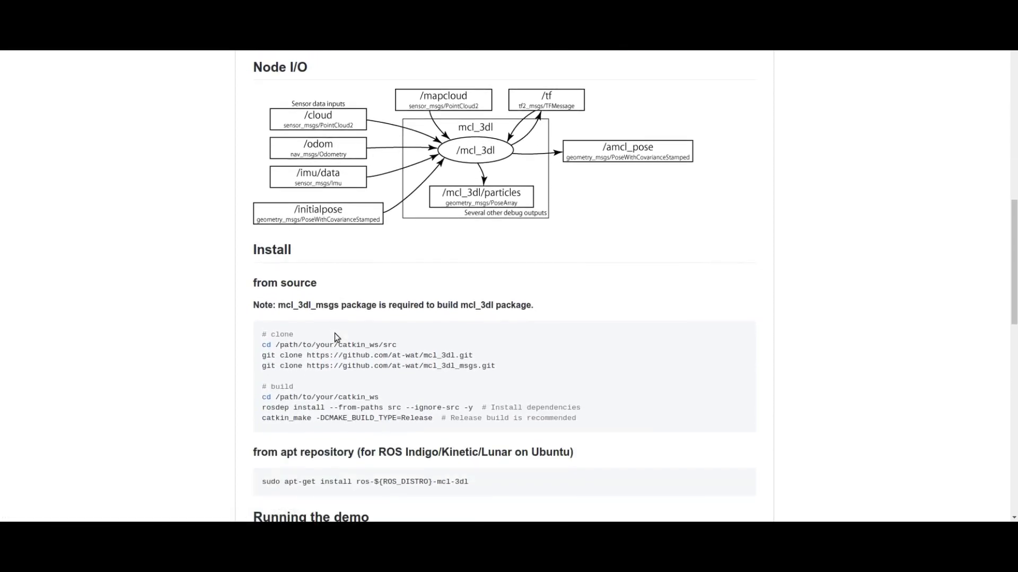
scroll(335, 331, down, 2)
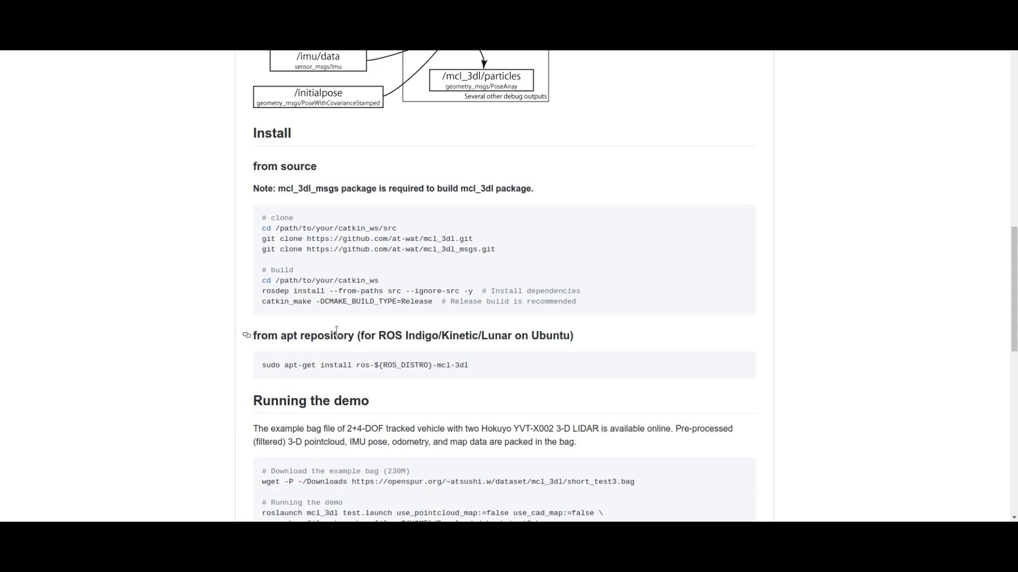
scroll(336, 331, down, 4)
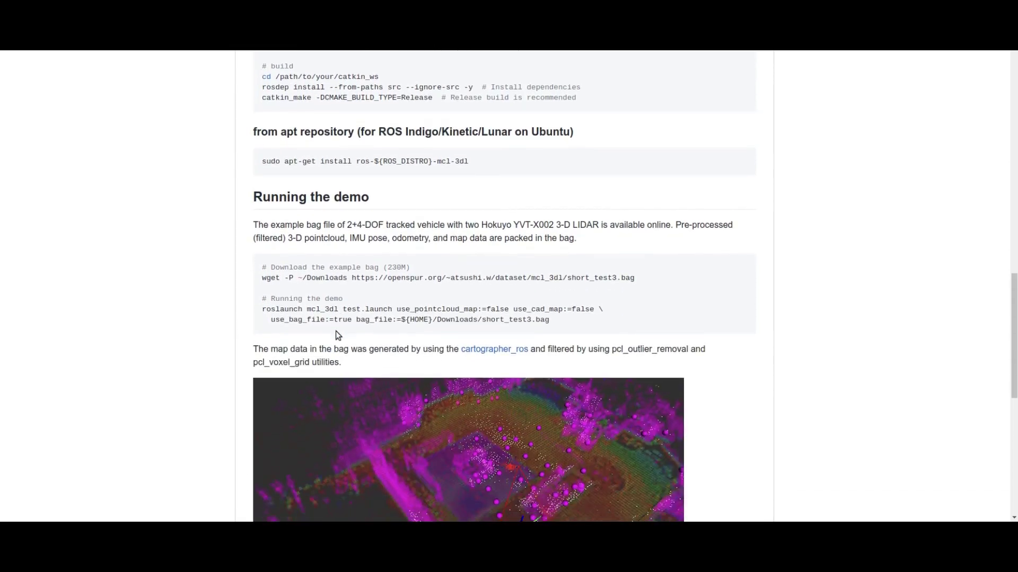
scroll(336, 331, down, 2)
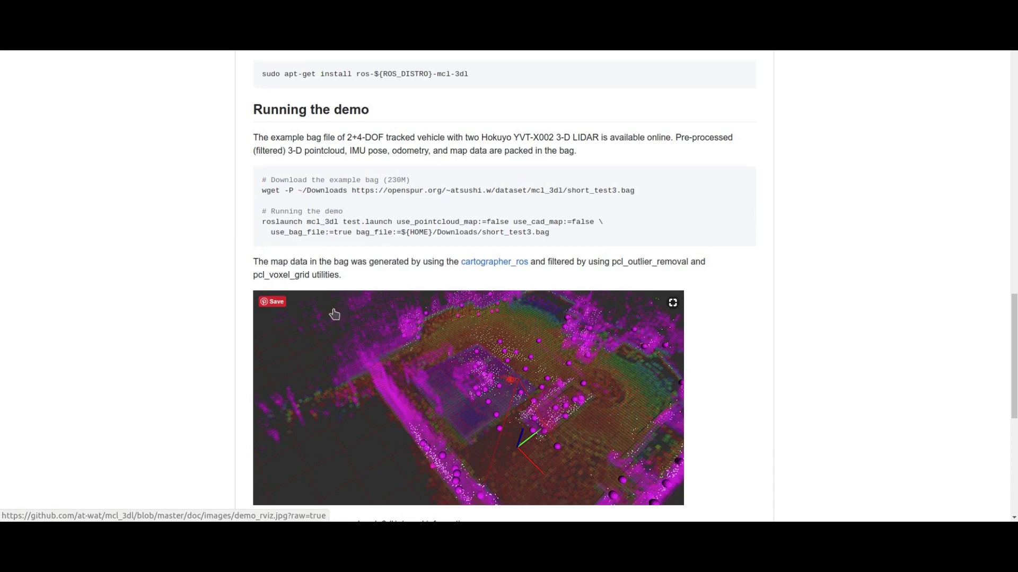
scroll(312, 260, up, 2)
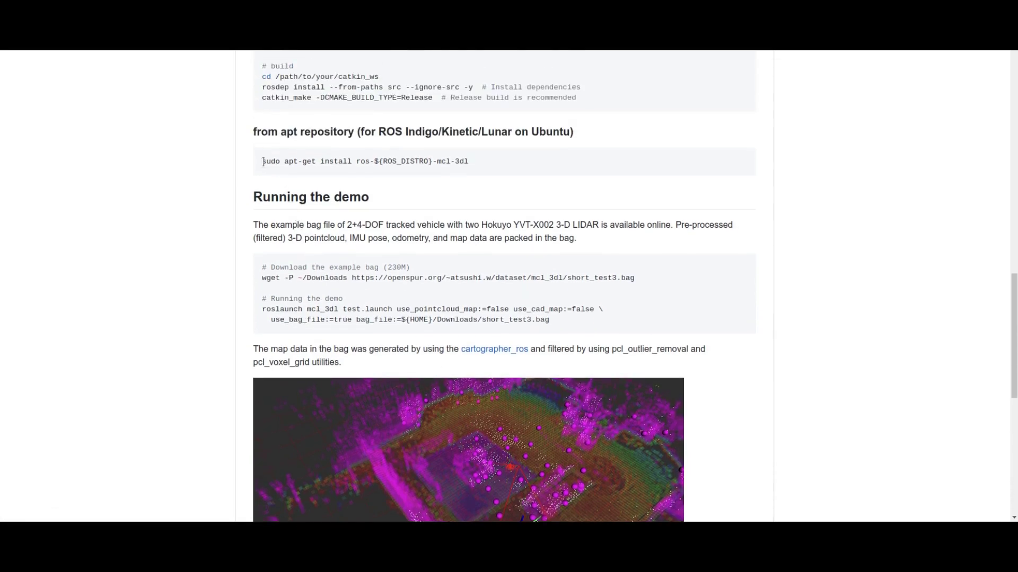
Install mcl_3dl in the terminal with the README's apt-get command, accepting the continuation prompt and acknowledging the unsigned kernels notice
drag(263, 162, 471, 163)
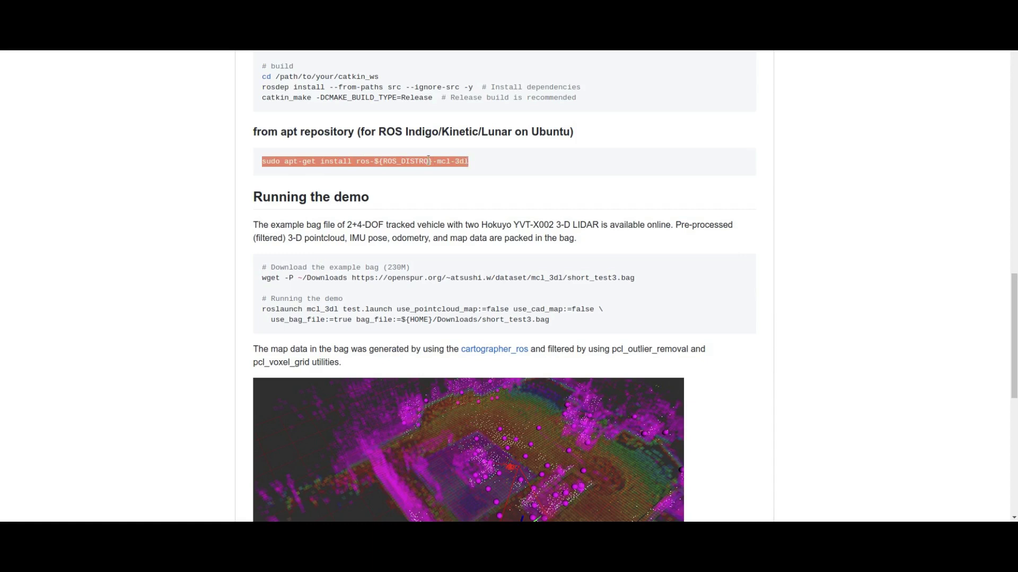
right_click(419, 165)
click(445, 170)
click(379, 160)
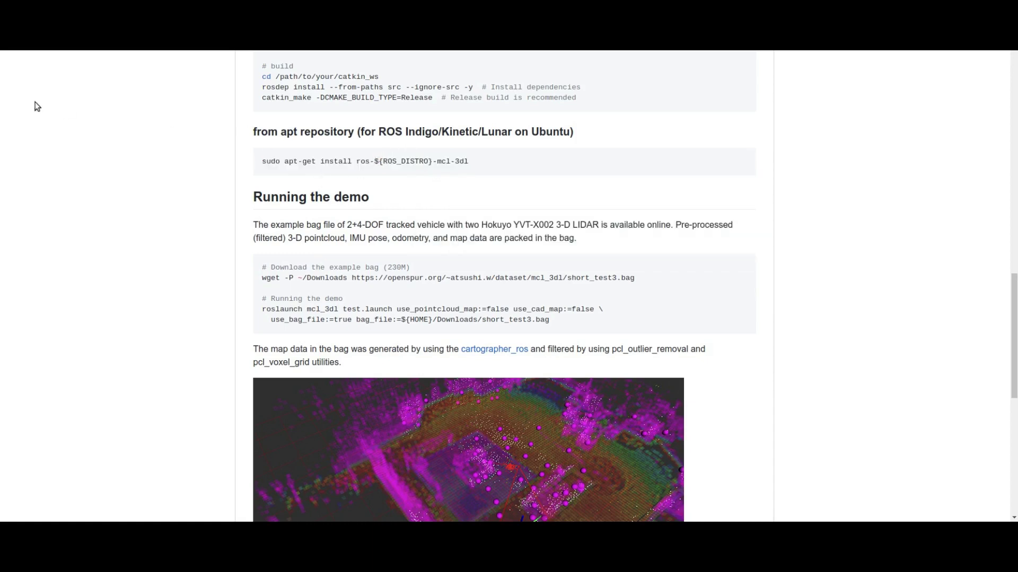
key(alt+Tab)
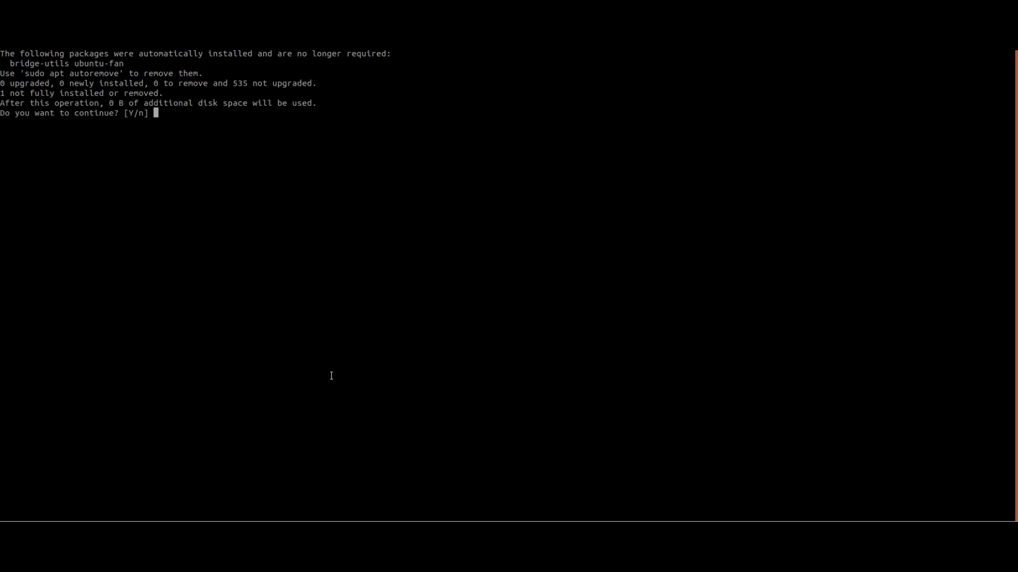
text(Y)
key(Return)
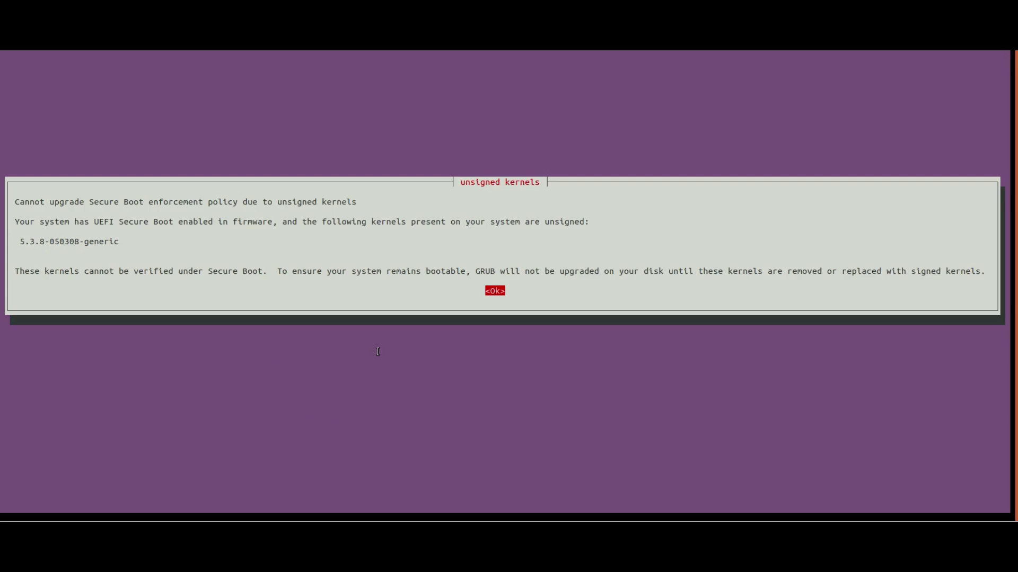
key(Return)
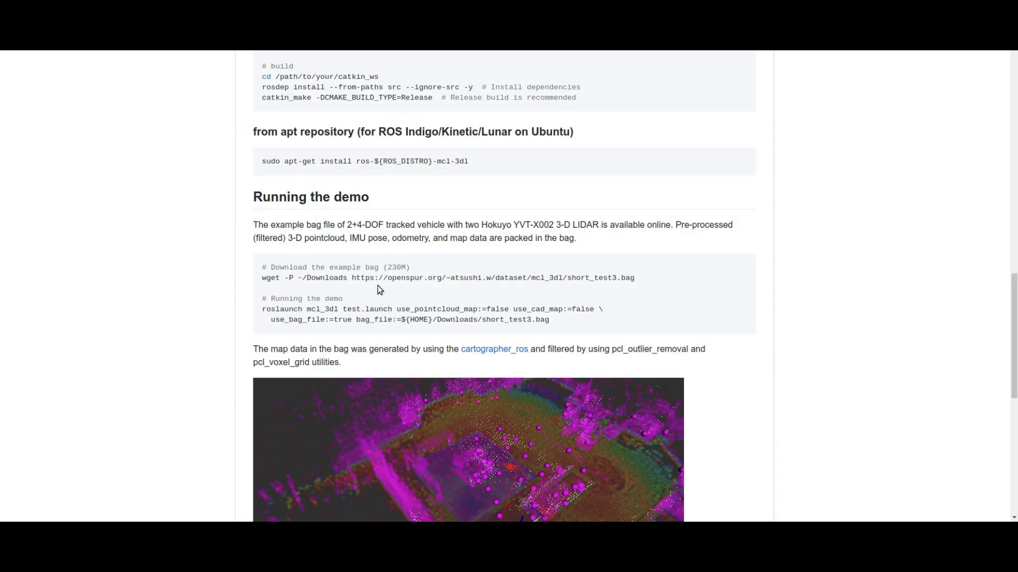
Examine the README's wget command for the example bag and the roslaunch command for the demo
scroll(378, 287, down, 3)
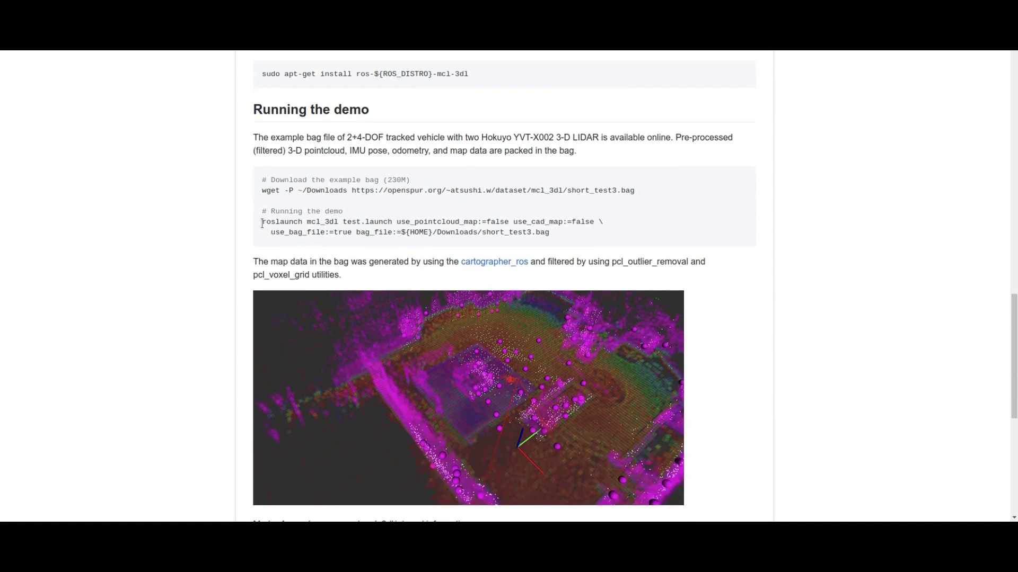
drag(264, 222, 563, 238)
click(281, 190)
drag(261, 190, 619, 192)
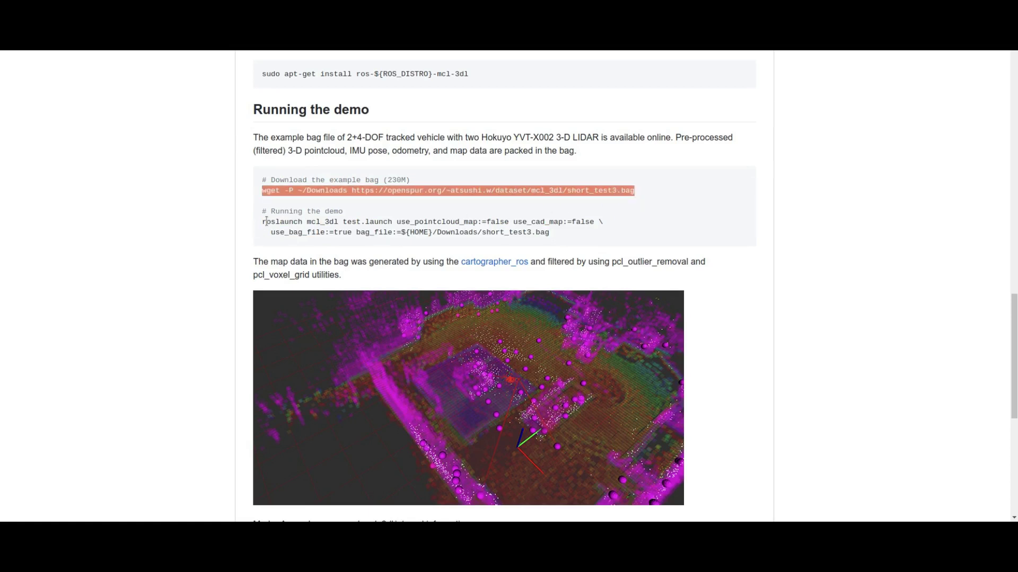
drag(266, 222, 542, 234)
click(529, 230)
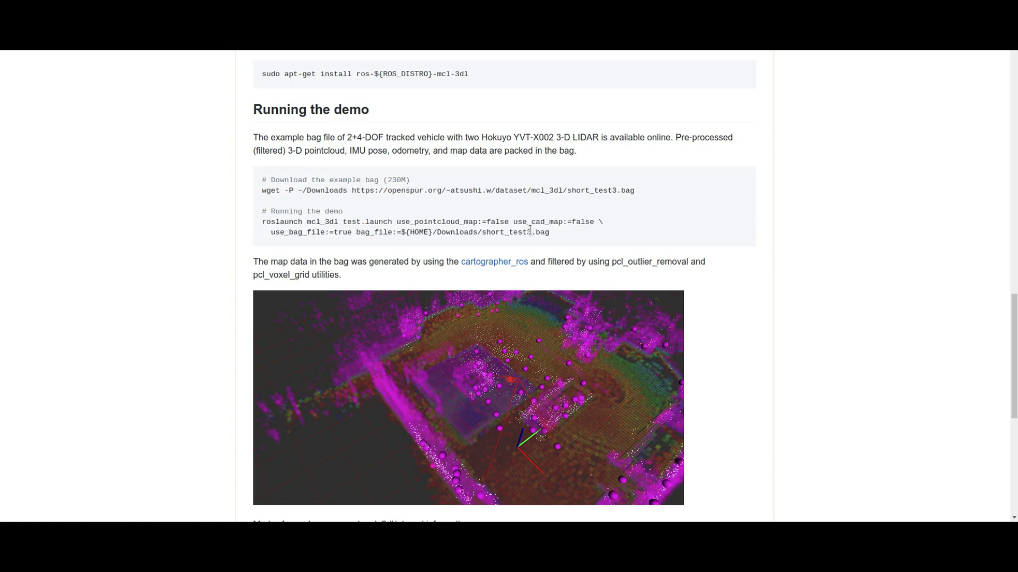
Copy the roslaunch mcl_3dl test.launch command with the short_test3.bag path from Notes.rst and run it in the terminal
key(alt+Tab)
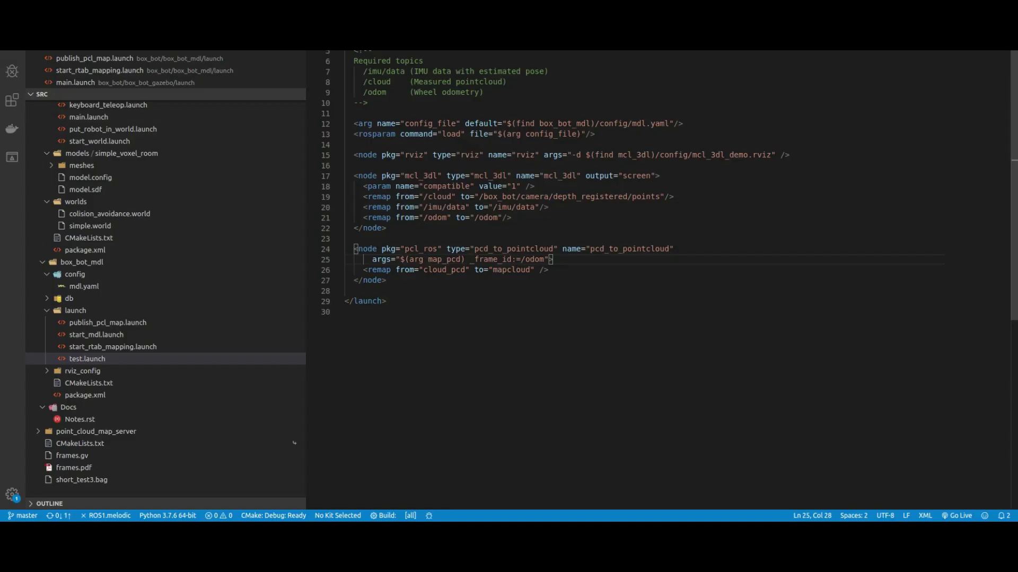
key(ctrl+Tab)
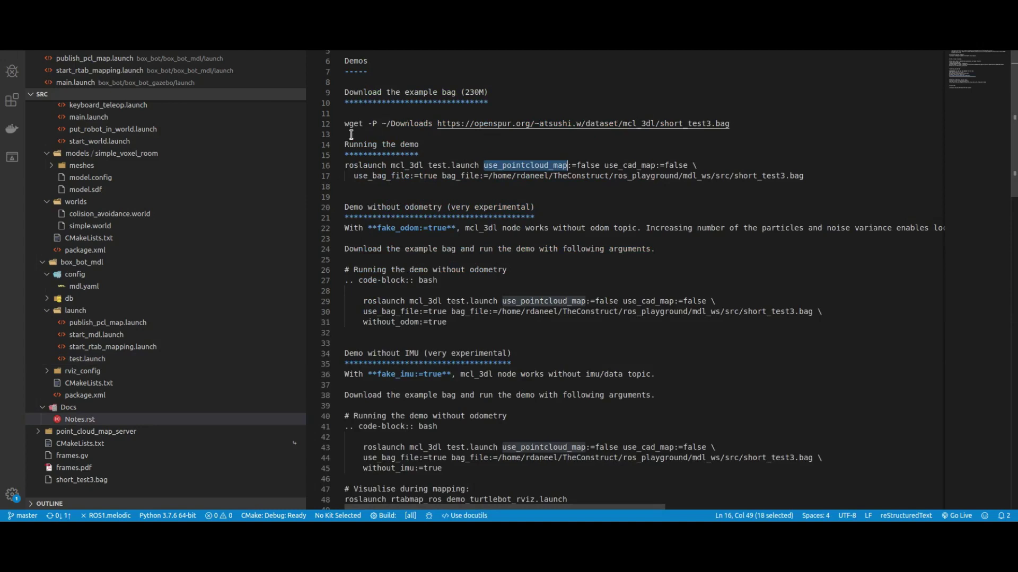
drag(345, 164, 810, 174)
key(alt+Tab)
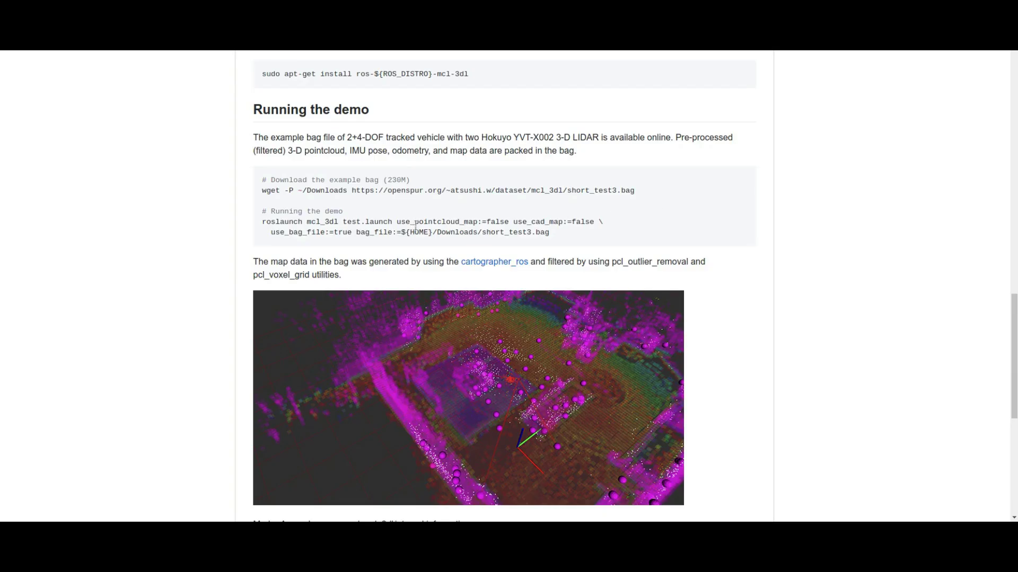
key(alt+Tab)
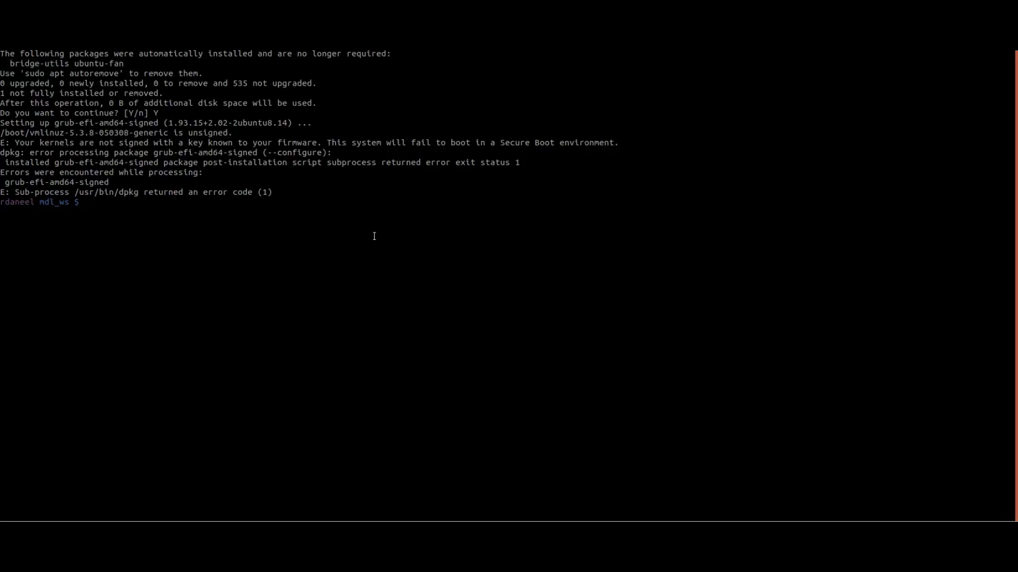
key(ctrl+shift+v)
key(Return)
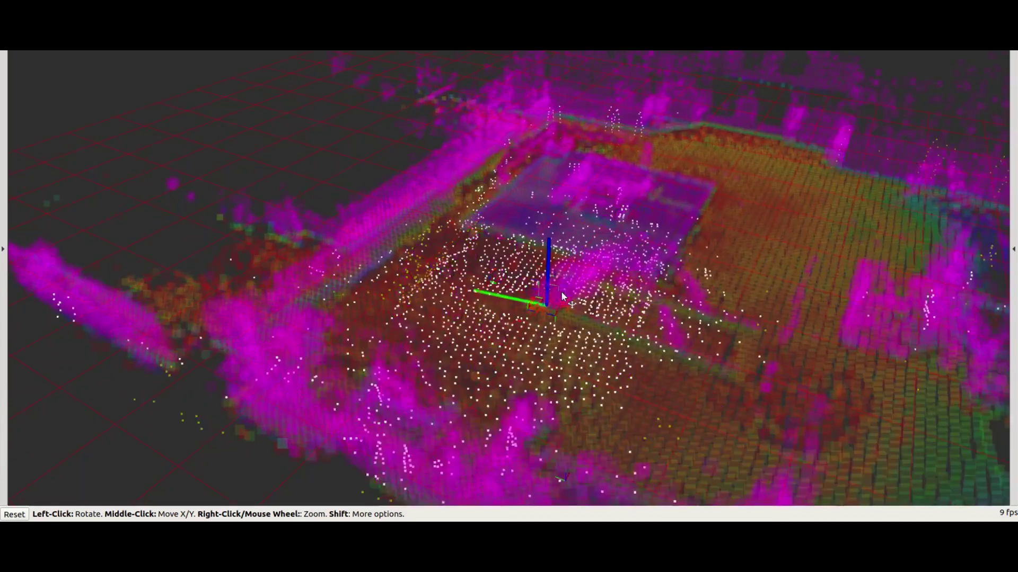
Inspect the demo's point cloud map and robot localization in RViz from several angles
scroll(561, 296, up, 5)
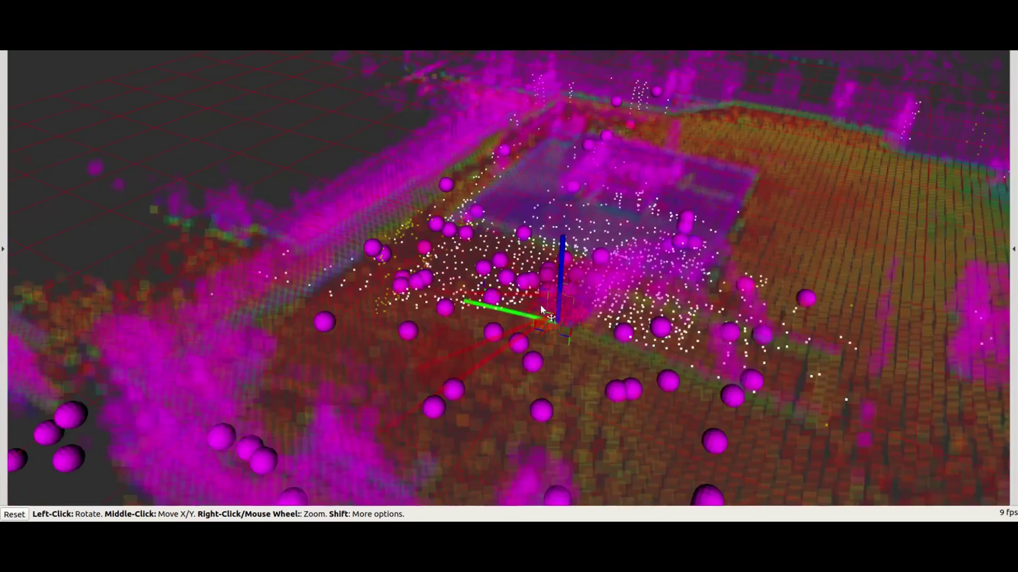
mouse_move(572, 344)
mouse_down()
mouse_move(434, 308)
mouse_move(329, 325)
mouse_move(577, 335)
mouse_move(570, 324)
mouse_up()
scroll(571, 323, down, 5)
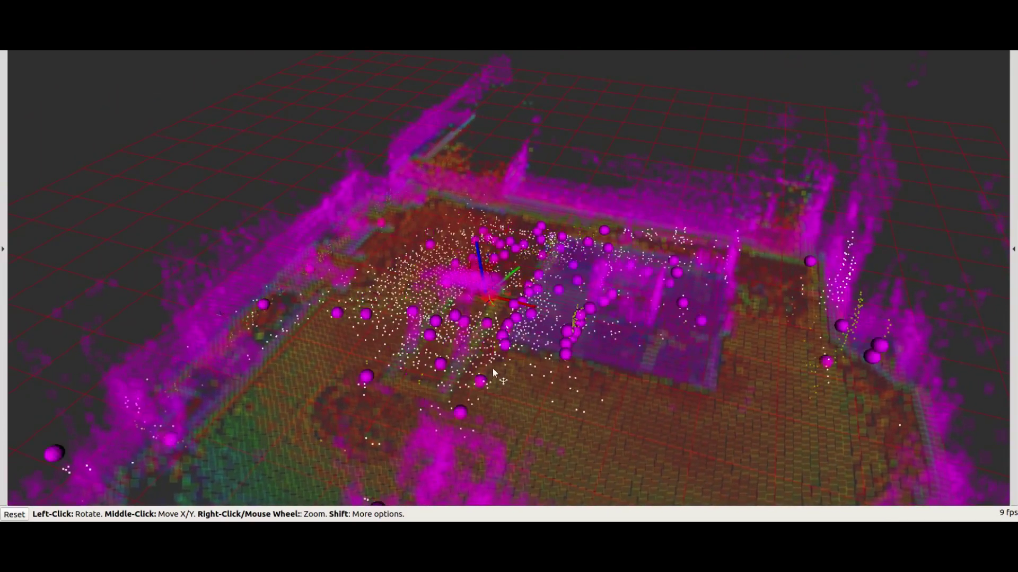
drag(465, 371, 553, 386)
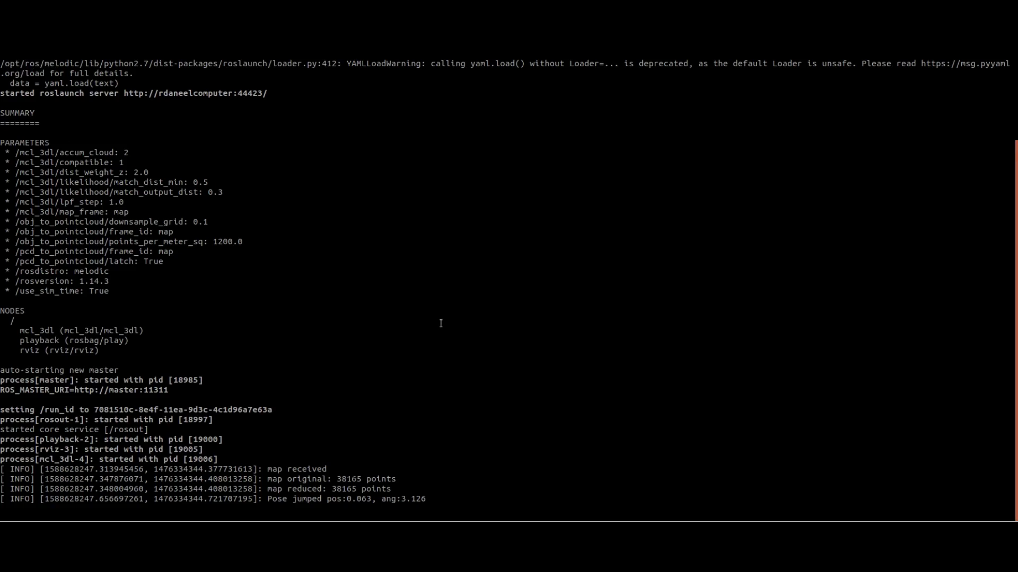
Stop the running mcl_3dl demo in the terminal
key(ctrl+c)
key(ctrl+c)
key(ctrl+c)
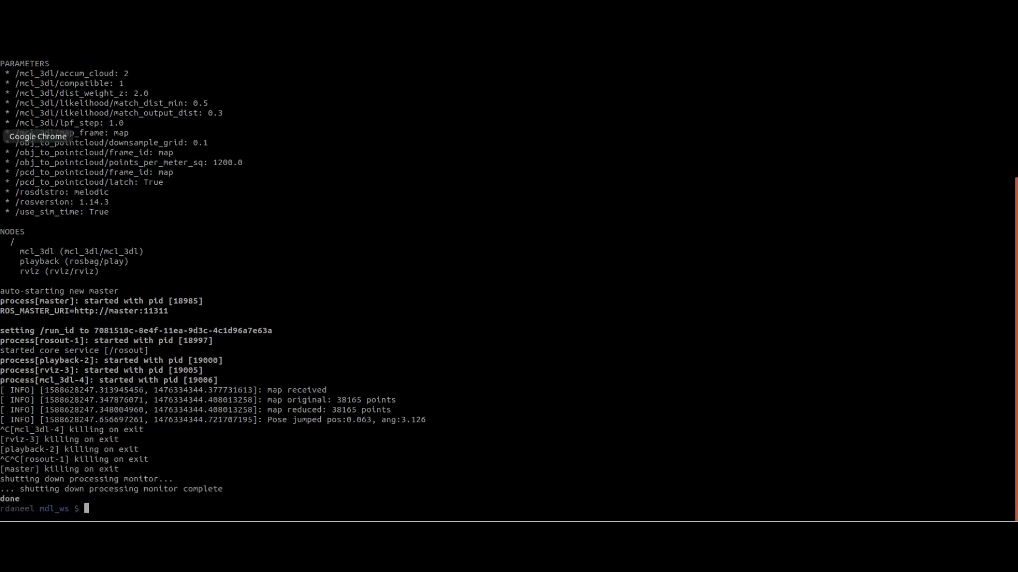
Look over the box_bot packages in VS Code, then run roslaunch box_bot_gazebo main.launch in Terminator
click(2, 136)
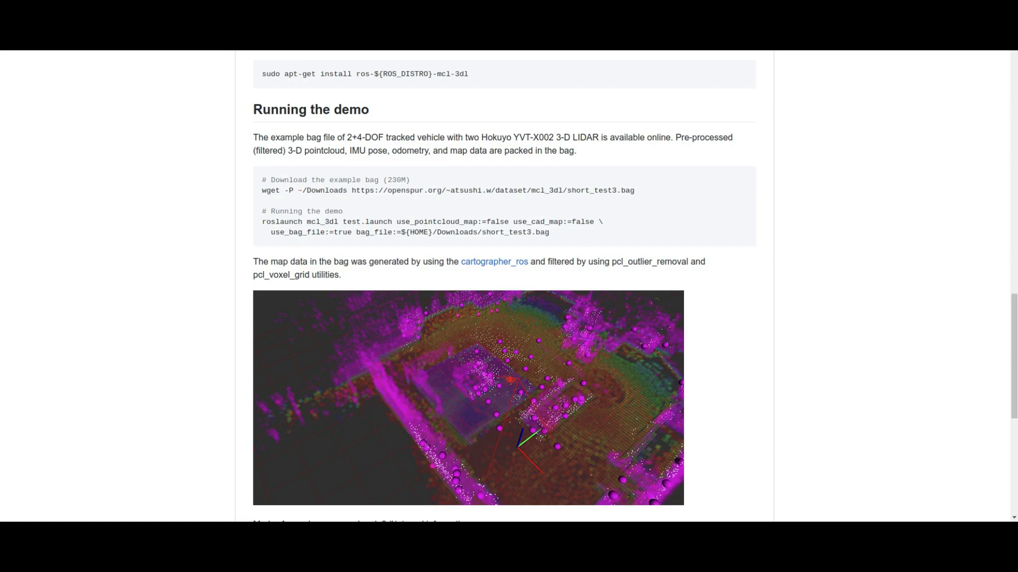
click(2, 100)
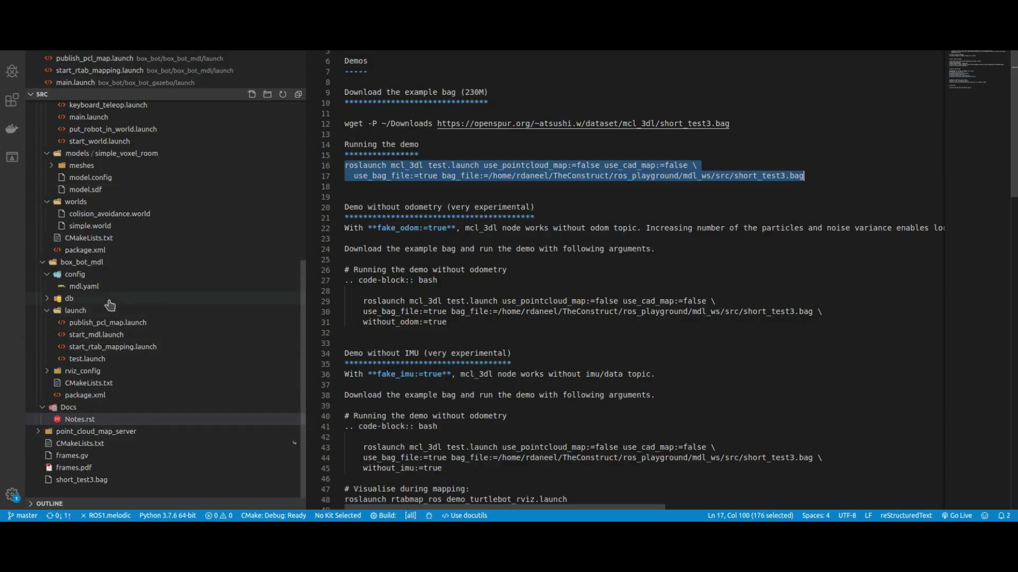
scroll(99, 249, up, 4)
scroll(100, 249, up, 5)
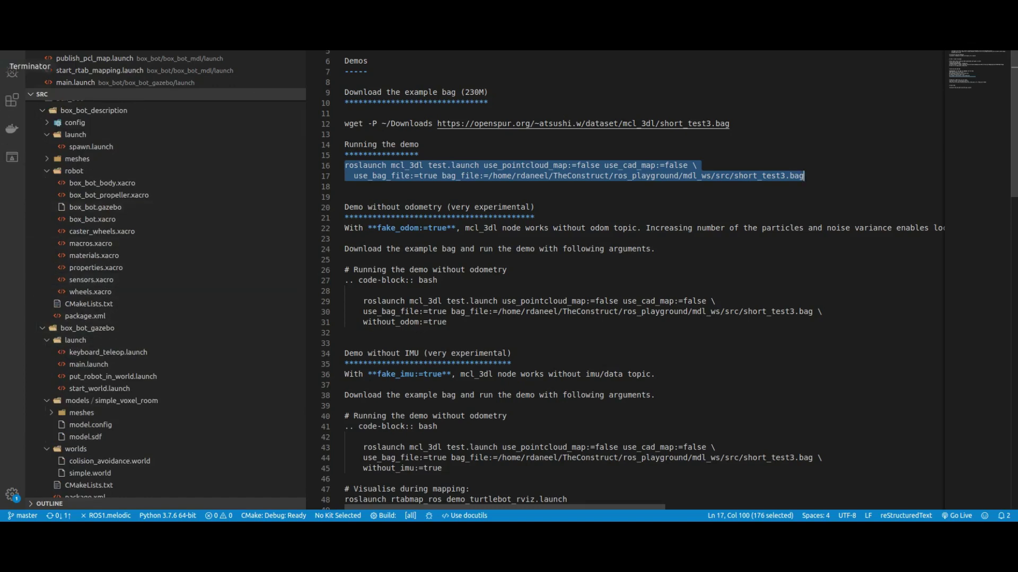
click(11, 70)
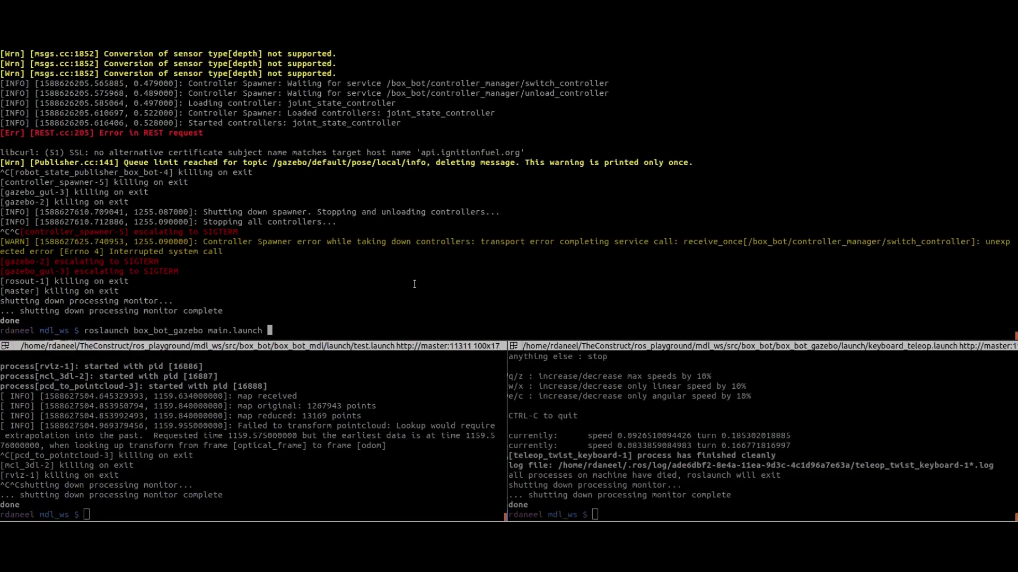
key(Return)
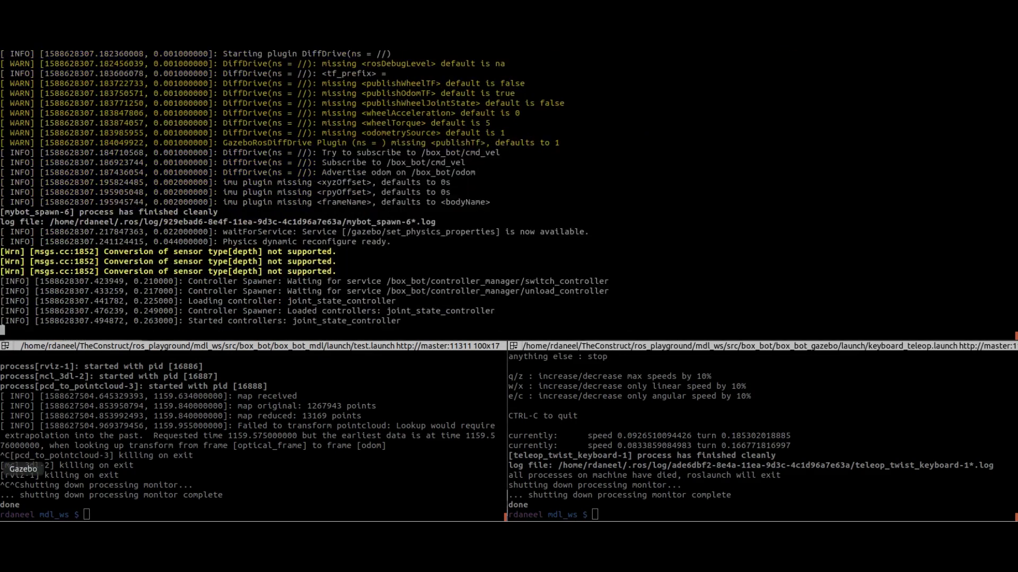
Examine the furnished room and the robot with its laser rays in the Gazebo simulation
scroll(408, 215, down, 2)
scroll(398, 207, down, 3)
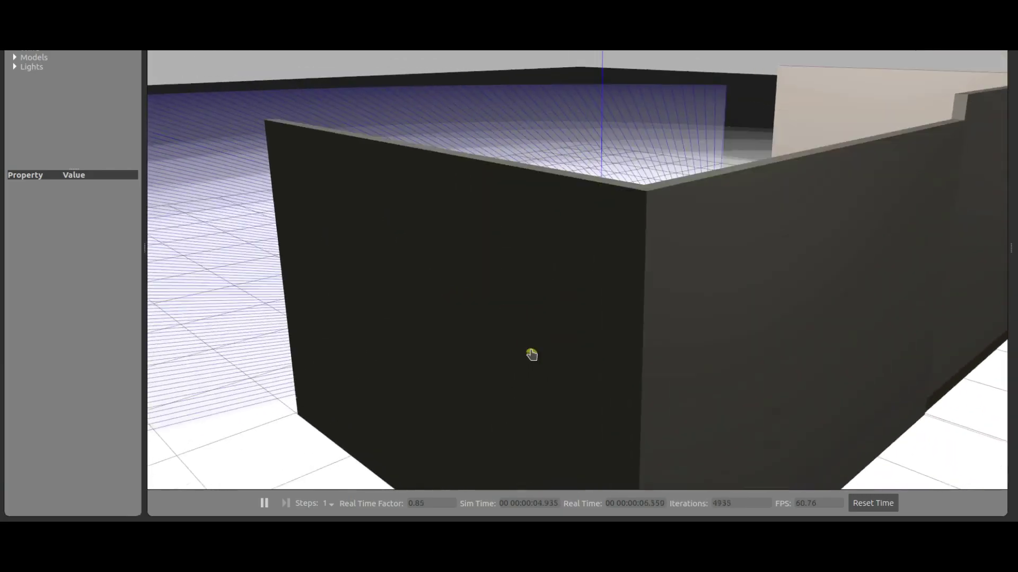
middle_drag(531, 354, 626, 330)
scroll(454, 275, up, 4)
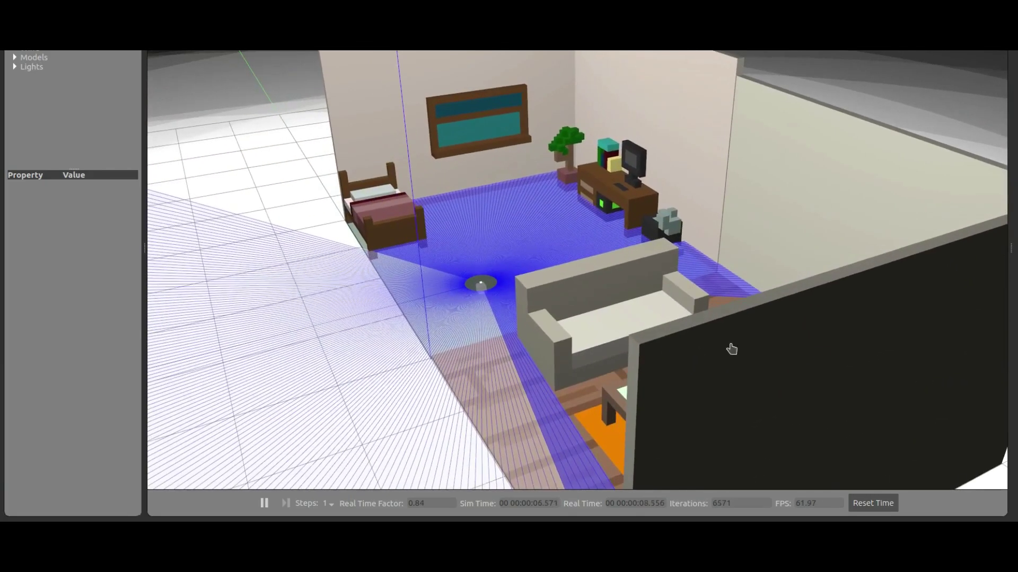
scroll(557, 334, up, 4)
middle_drag(565, 326, 485, 241)
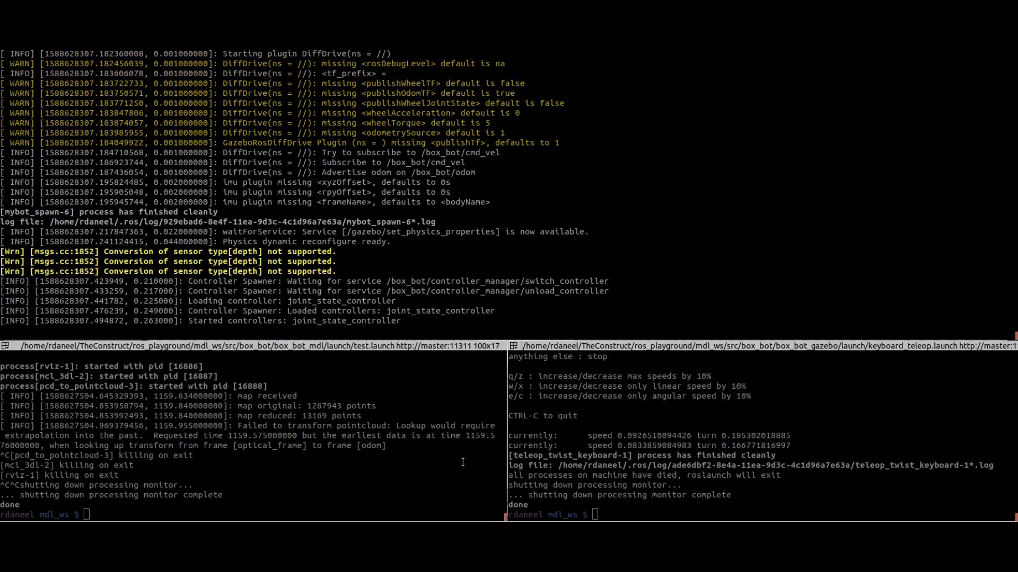
Start RViz from the idle keyboard teleop terminal and inspect the simulated robot's point cloud and laser scan
click(621, 509)
text(rviz)
key(Return)
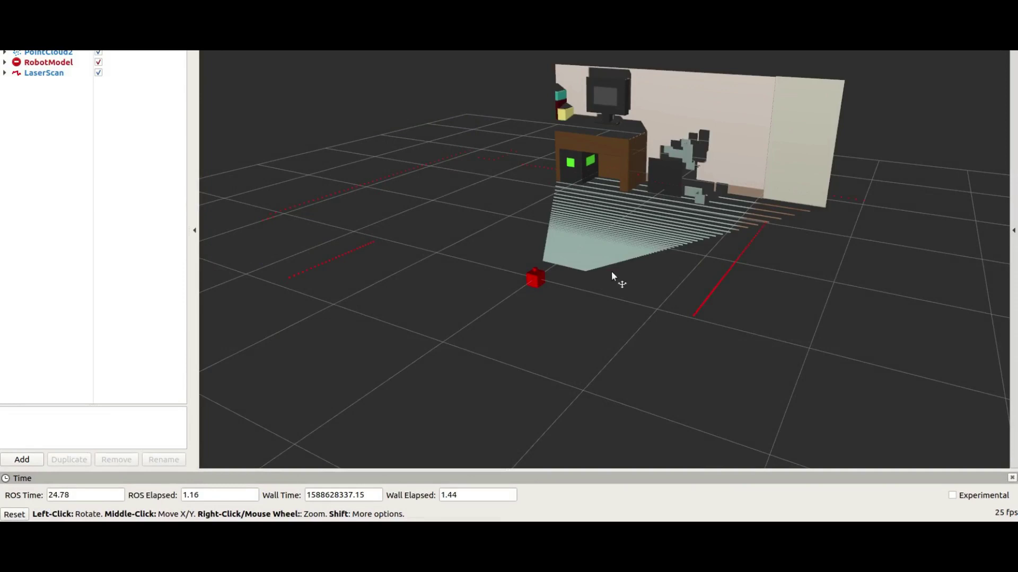
scroll(608, 243, up, 5)
scroll(558, 341, down, 5)
drag(558, 341, 707, 195)
mouse_move(693, 353)
mouse_down()
mouse_move(584, 332)
mouse_move(717, 279)
mouse_move(742, 239)
mouse_move(728, 236)
mouse_up()
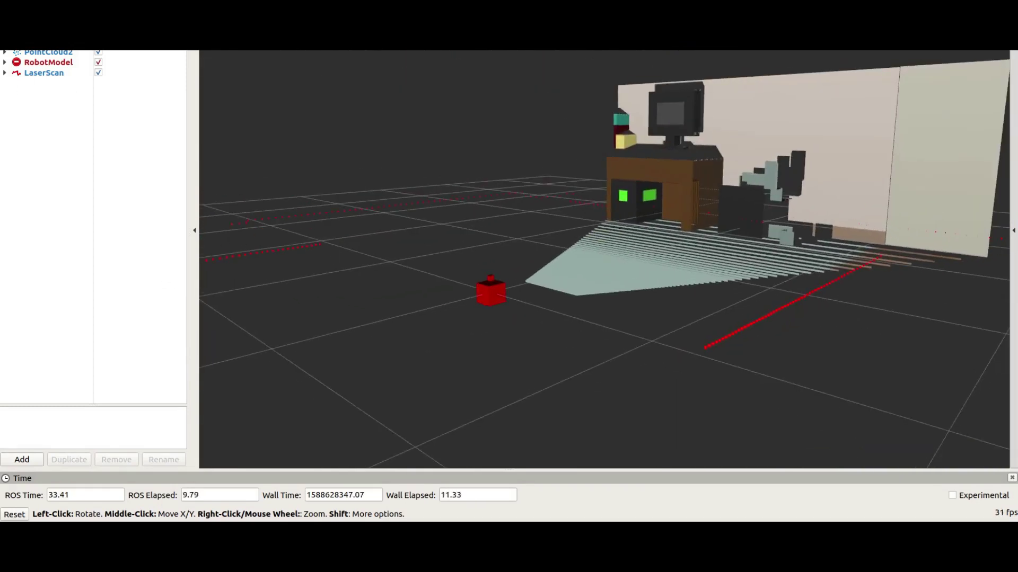
Switch to Terminator and run roslaunch box_bot_gazebo keyboard_teleop.launch in the idle terminal beside the one running RViz
key(alt+Tab)
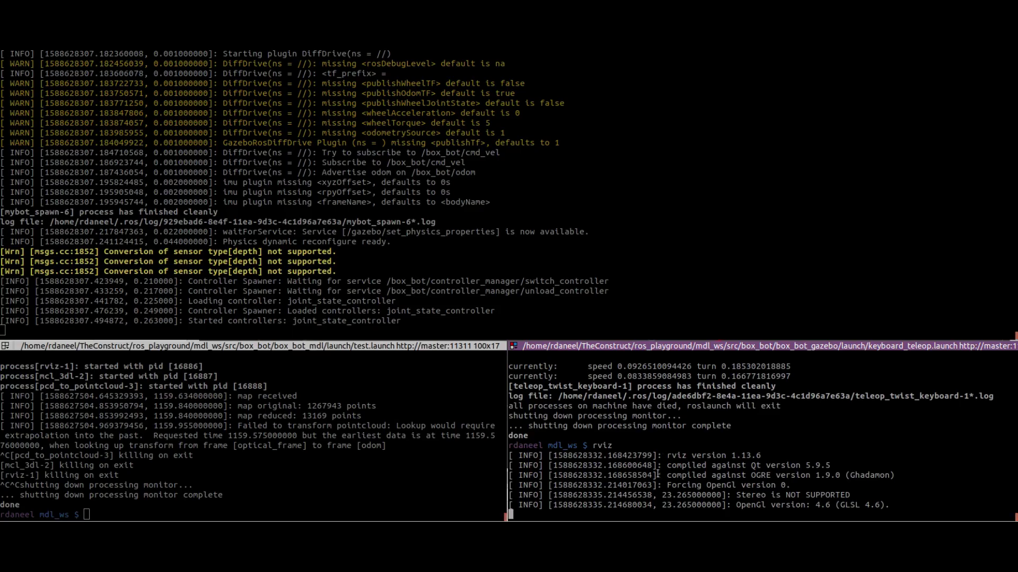
click(382, 472)
key(ctrl+r)
text(roslau)
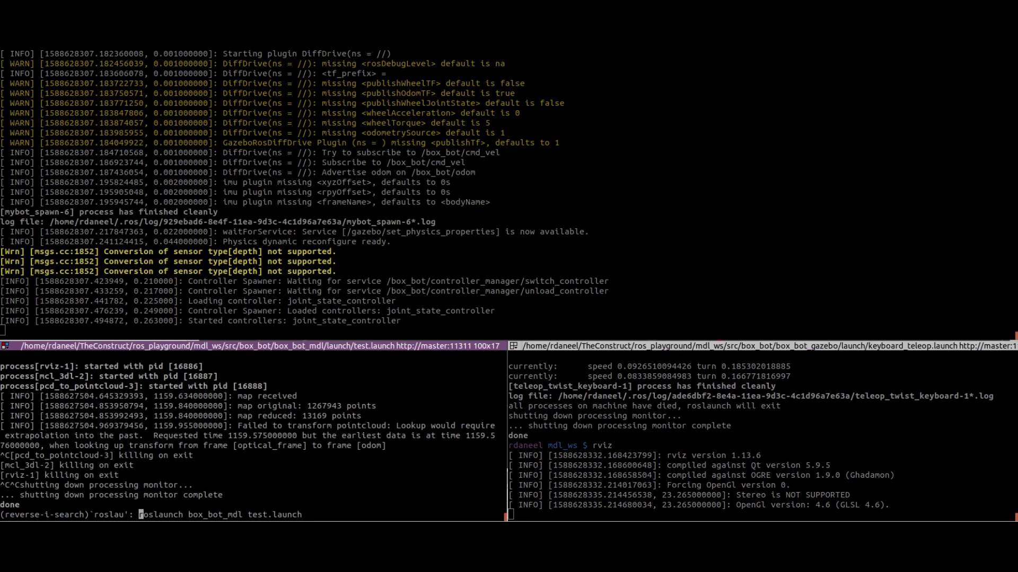
text(nch bo)
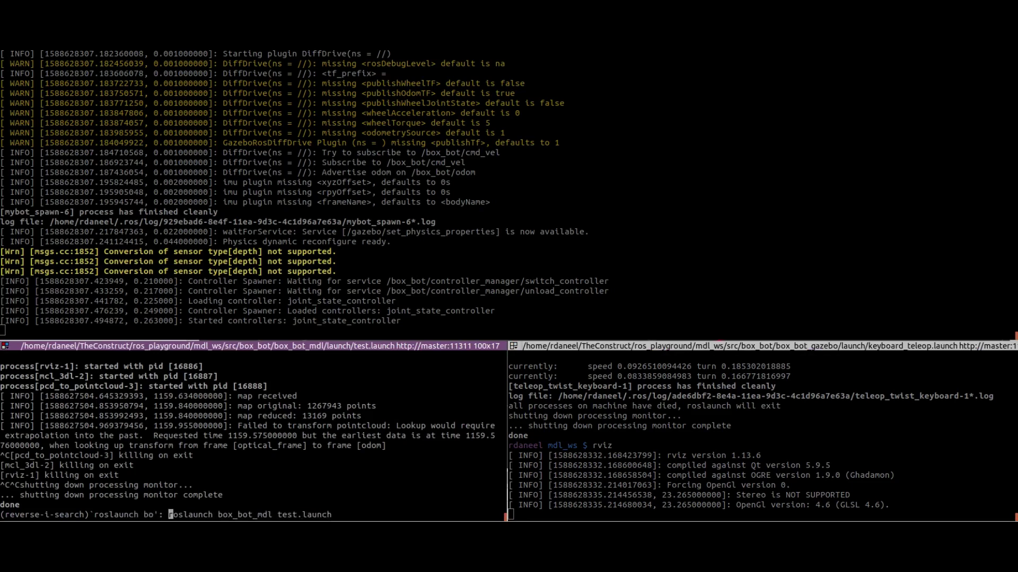
text(x)
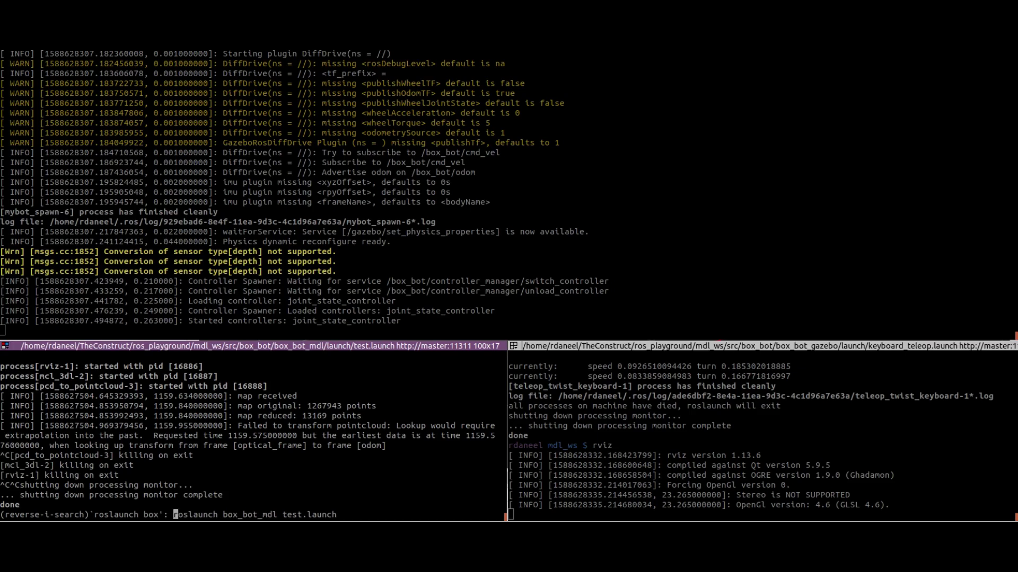
text(_)
key(ctrl+a)
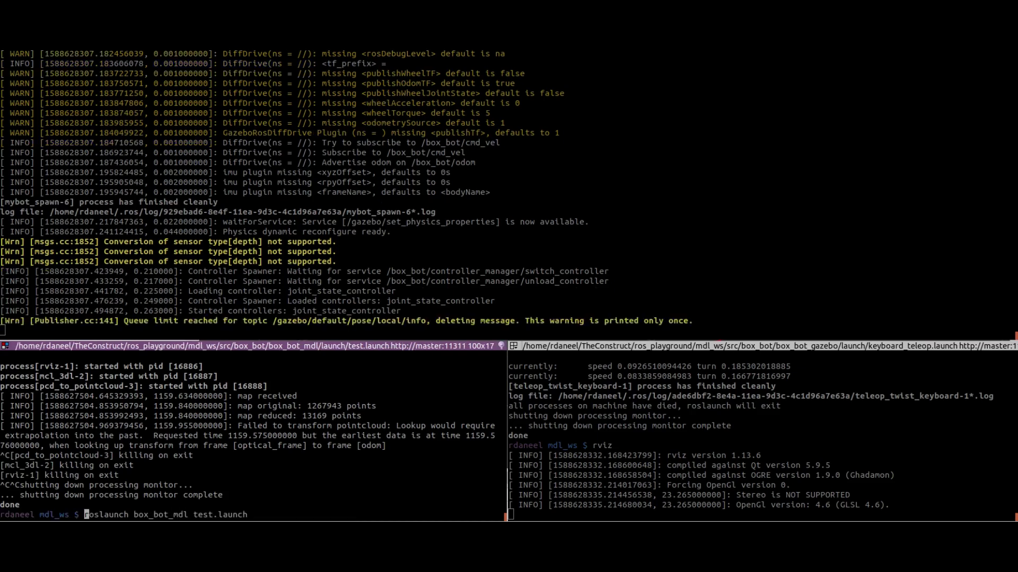
key(Right)
key(Right)
key(Right)
key(Right)
key(Right)
key(Right)
key(Right)
key(Right)
key(Right)
key(Right)
key(Right)
key(Right)
key(Right)
key(Right)
key(Right)
key(Right)
key(Right)
key(Right)
key(Right)
key(Right)
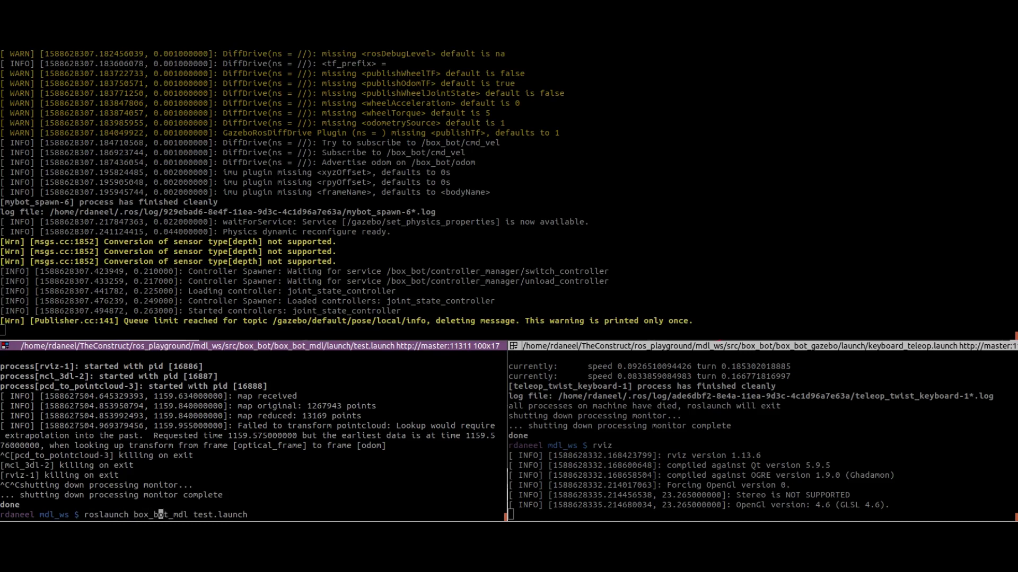
key(BackSpace)
key(BackSpace)
key(BackSpace)
key(BackSpace)
key(BackSpace)
key(BackSpace)
key(BackSpace)
key(BackSpace)
key(BackSpace)
key(BackSpace)
key(BackSpace)
key(BackSpace)
text(gazebo ke)
key(Tab)
key(Return)
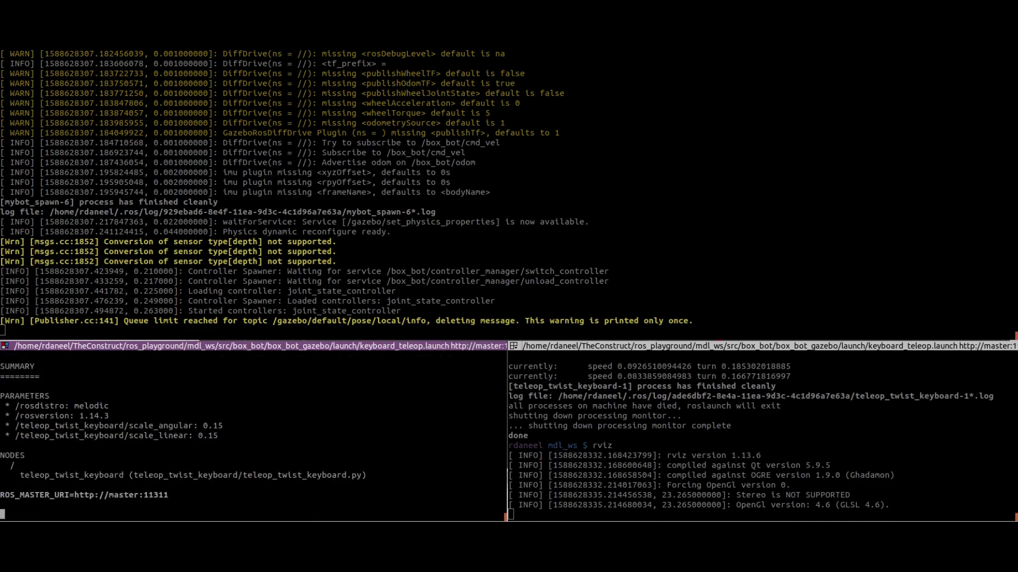
Shrink the terminal to a window over RViz and repeatedly lower the teleop's maximum linear and turning speeds in 10% steps
key(F11)
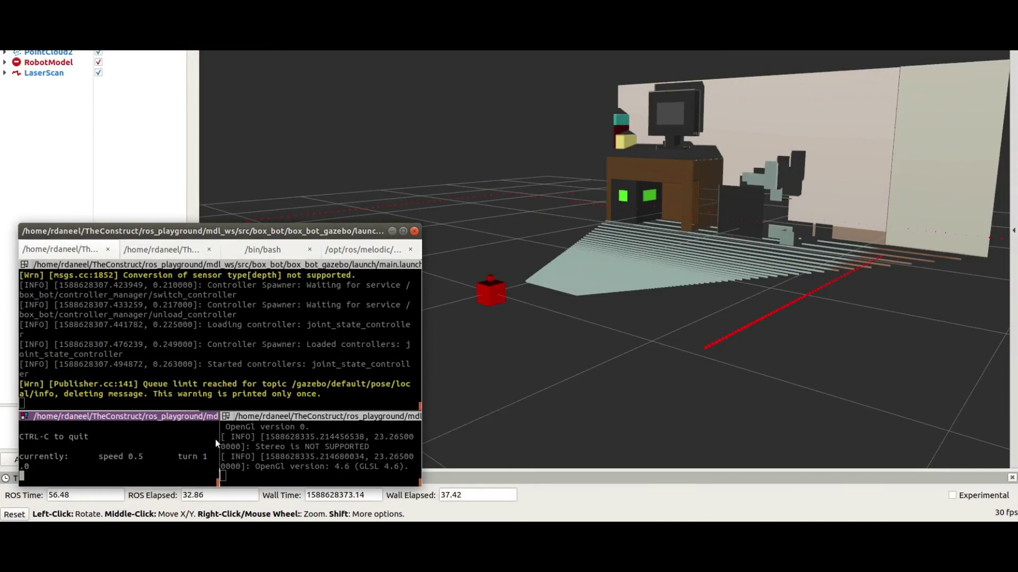
click(297, 465)
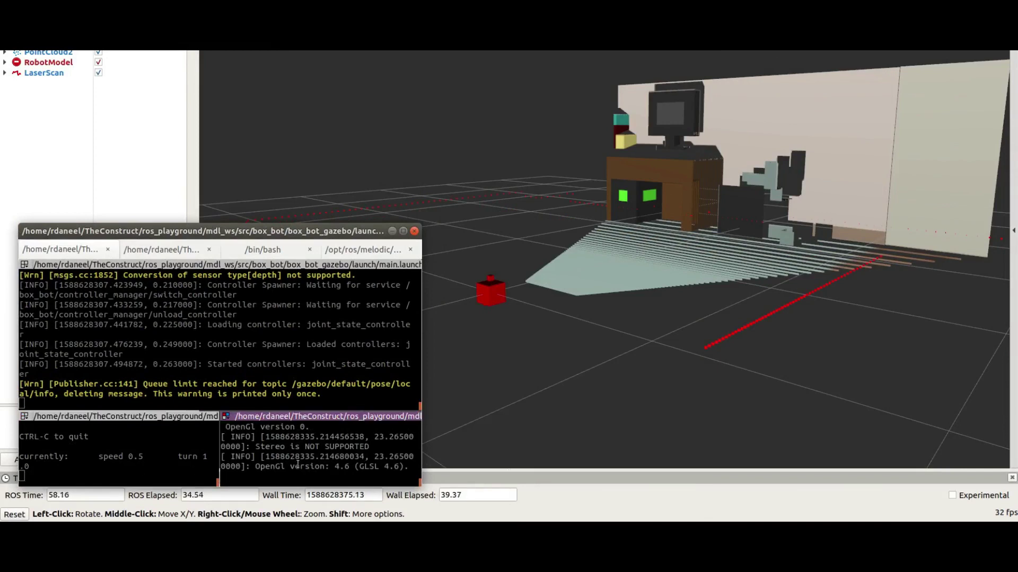
click(148, 463)
key(z)
key(z)
key(z)
key(z)
key(z)
key(z)
key(z)
key(z)
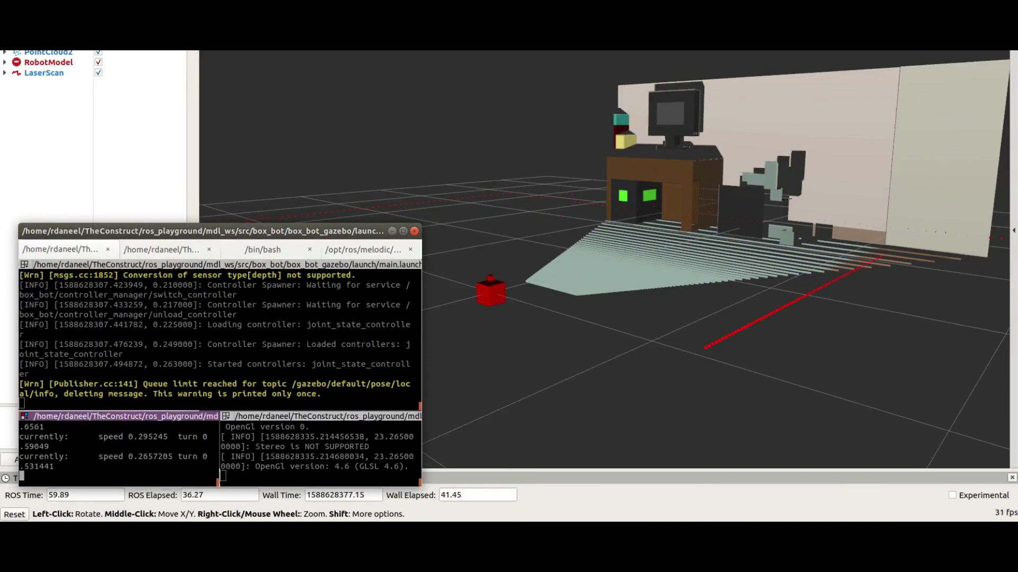
key(z)
key(z)
key(z)
key(z)
key(z)
key(z)
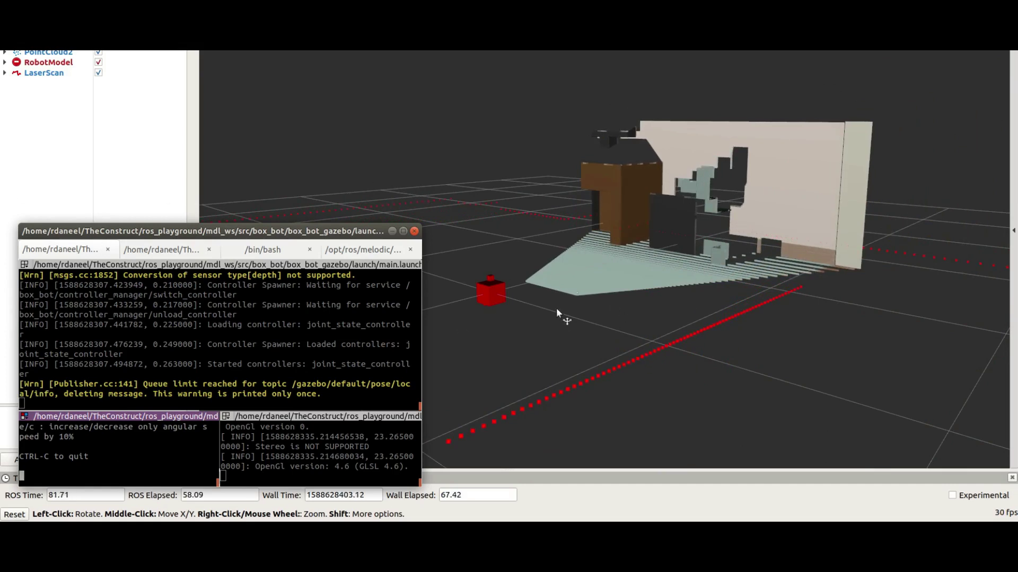
Examine the robot's point cloud and laser scan in RViz from several angles and distances
scroll(599, 292, down, 2)
scroll(598, 287, up, 2)
click(572, 311)
scroll(572, 310, up, 4)
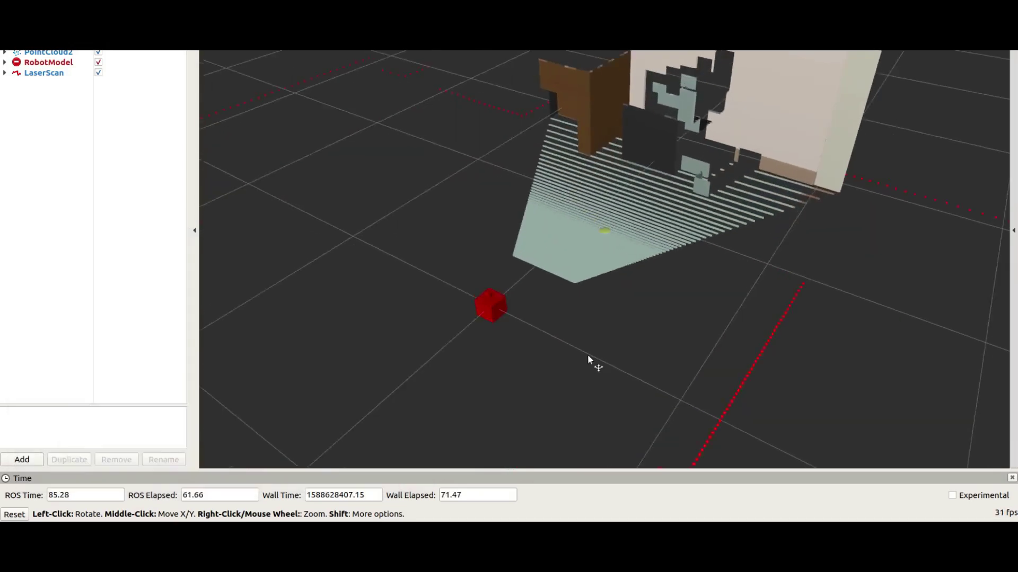
drag(597, 364, 597, 325)
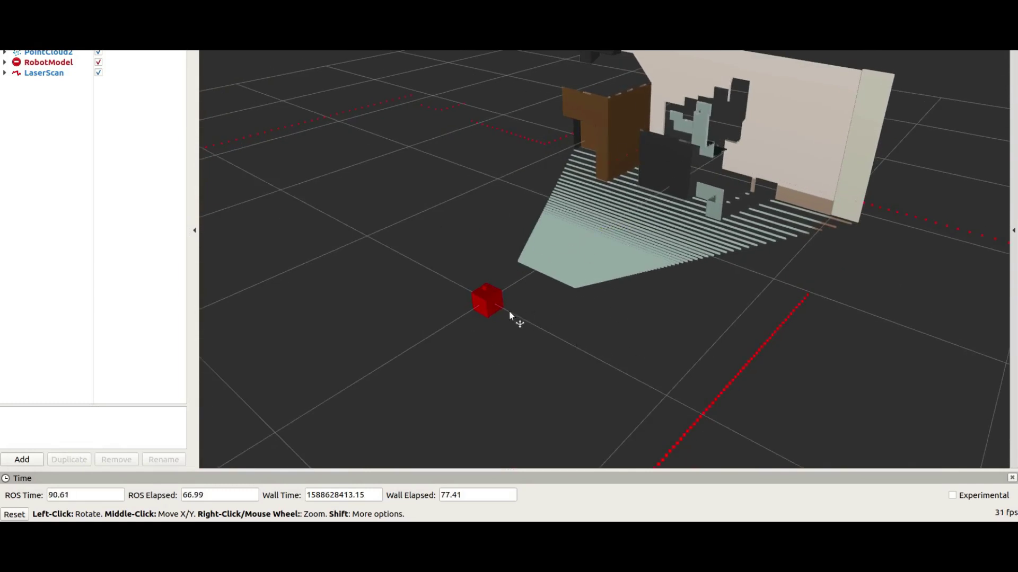
drag(509, 314, 454, 311)
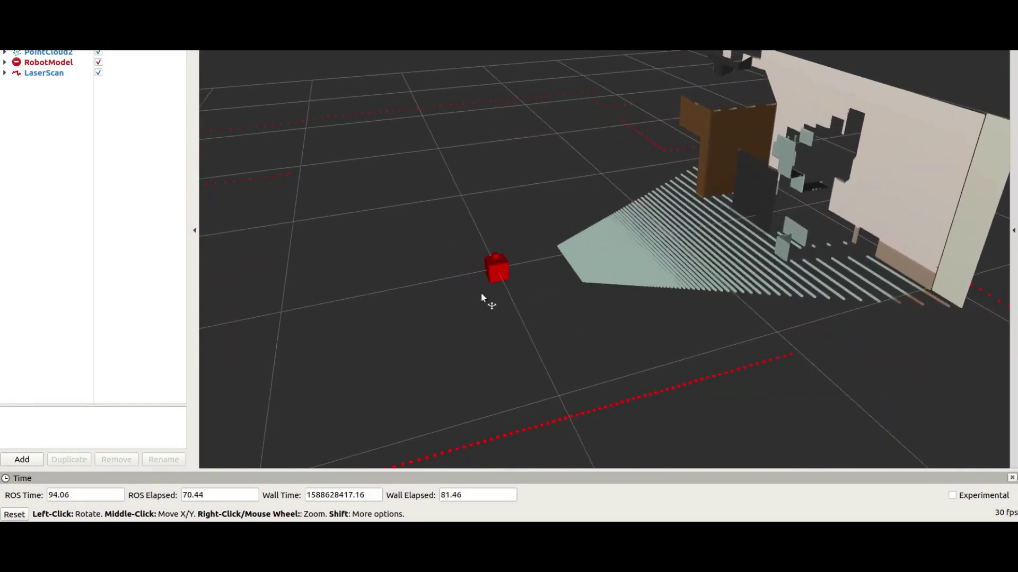
drag(555, 291, 753, 326)
scroll(588, 310, up, 4)
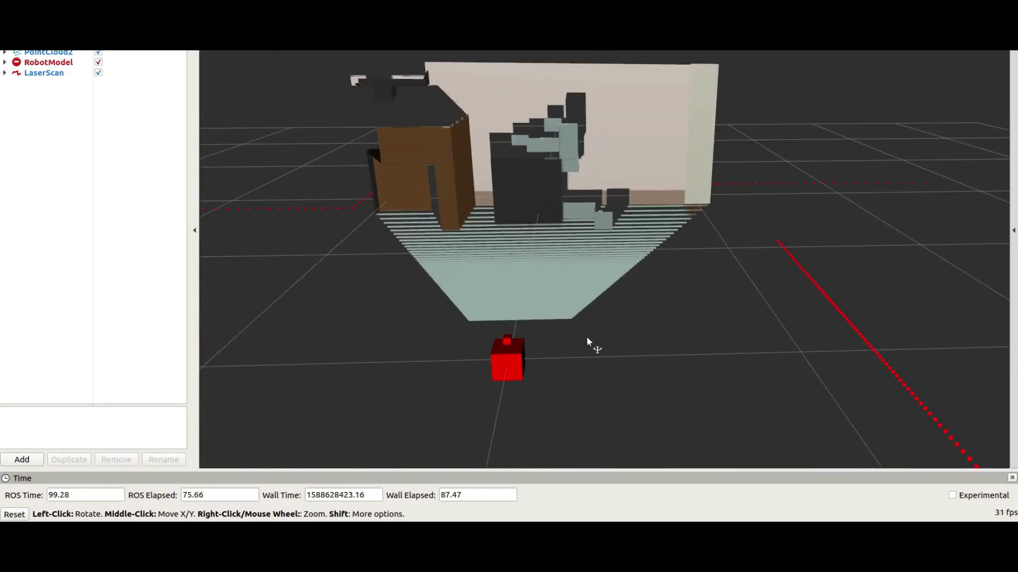
drag(542, 351, 416, 277)
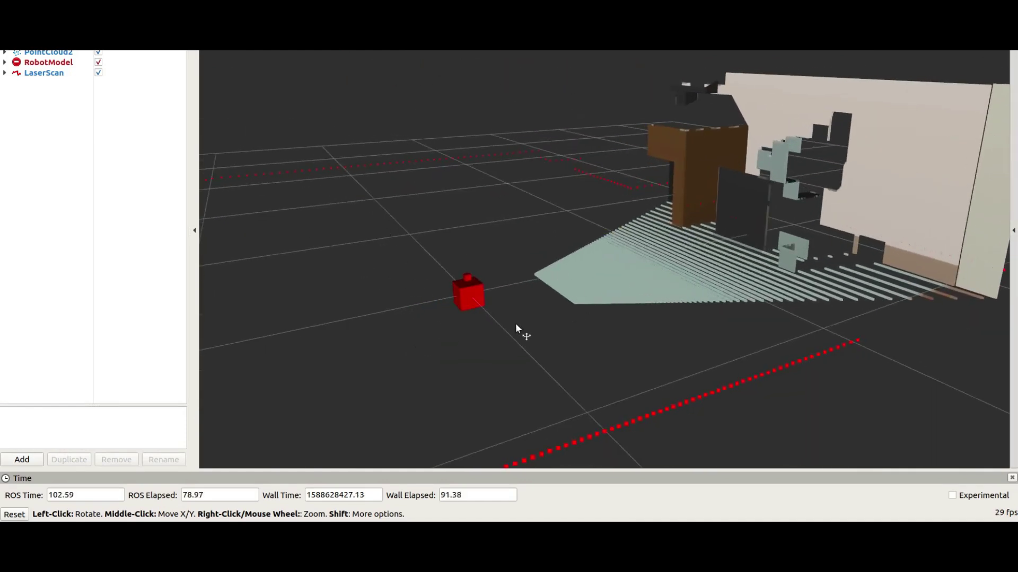
scroll(515, 323, down, 5)
drag(515, 287, 597, 323)
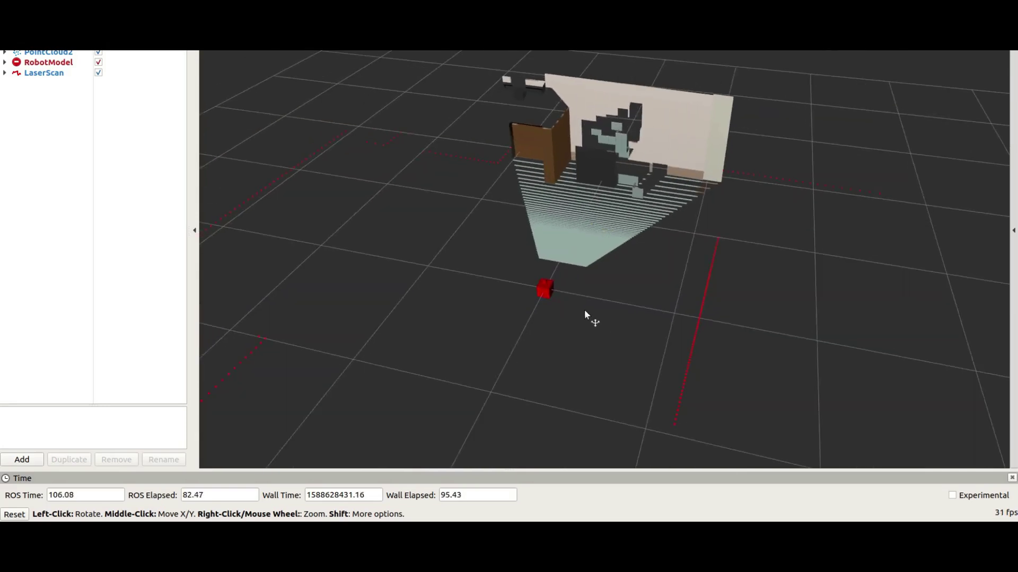
Enlarge the Terminator window again and stop the running keyboard teleop
key(alt+Tab)
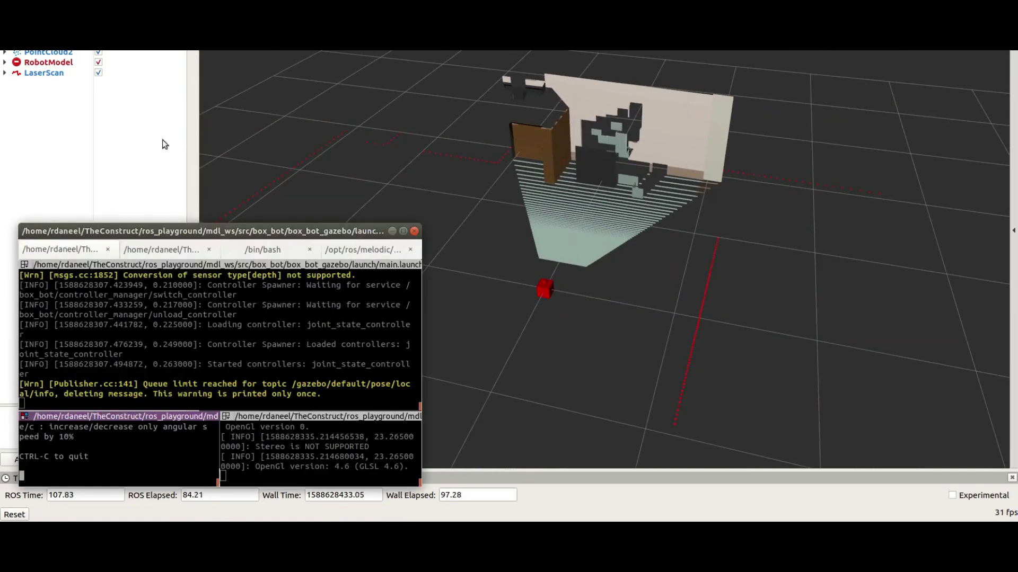
double_click(317, 235)
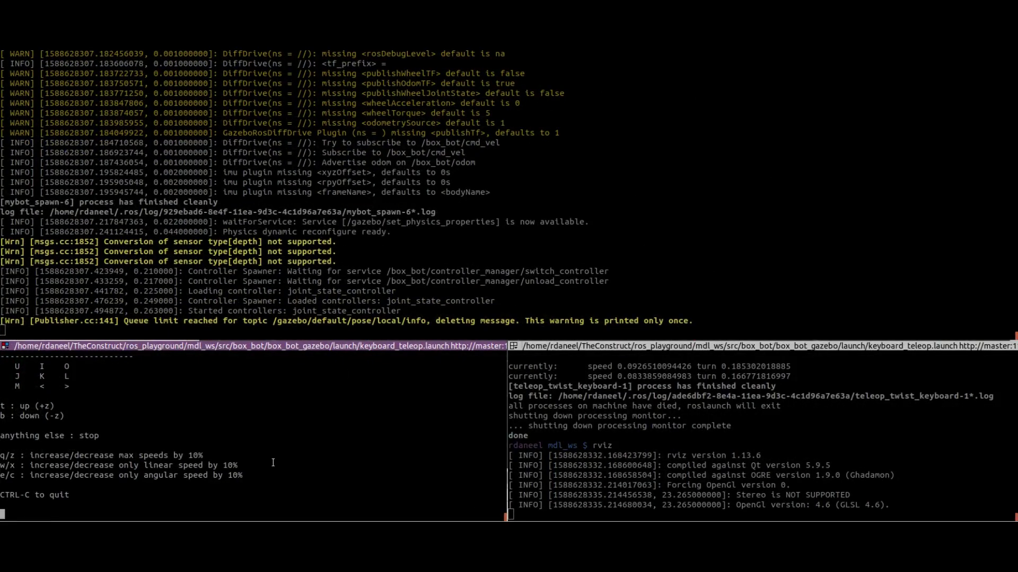
key(ctrl+c)
key(ctrl+c)
key(ctrl+c)
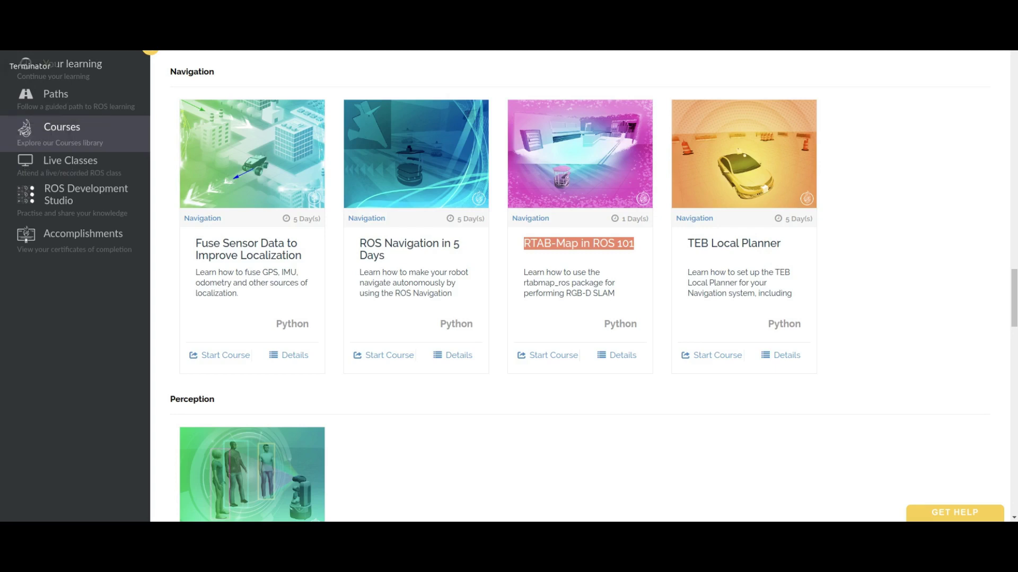
Switch to VS Code and open start_rtab_mapping.launch from the box_bot_mdl launch folder
key(alt+Tab)
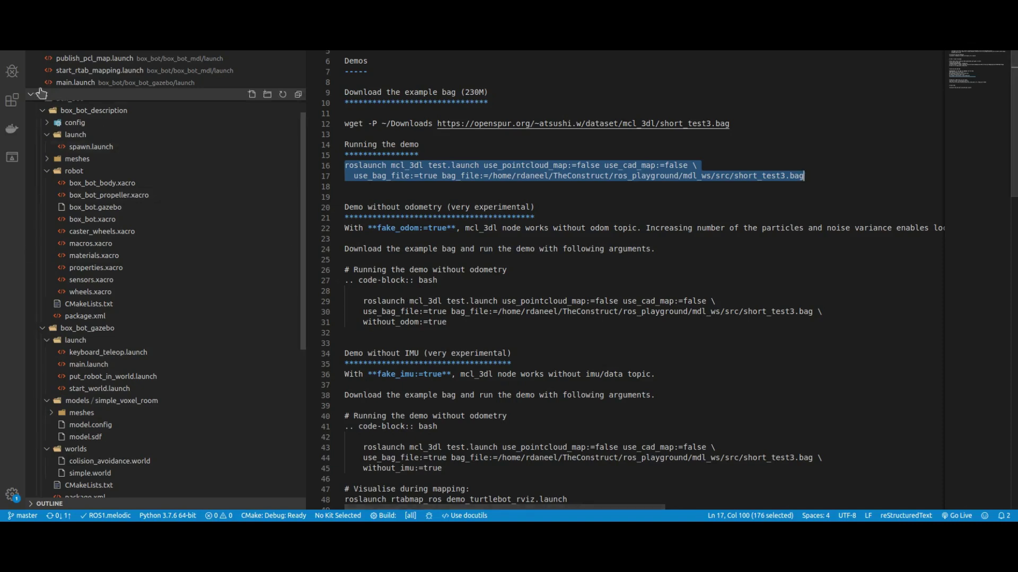
key(alt+Tab)
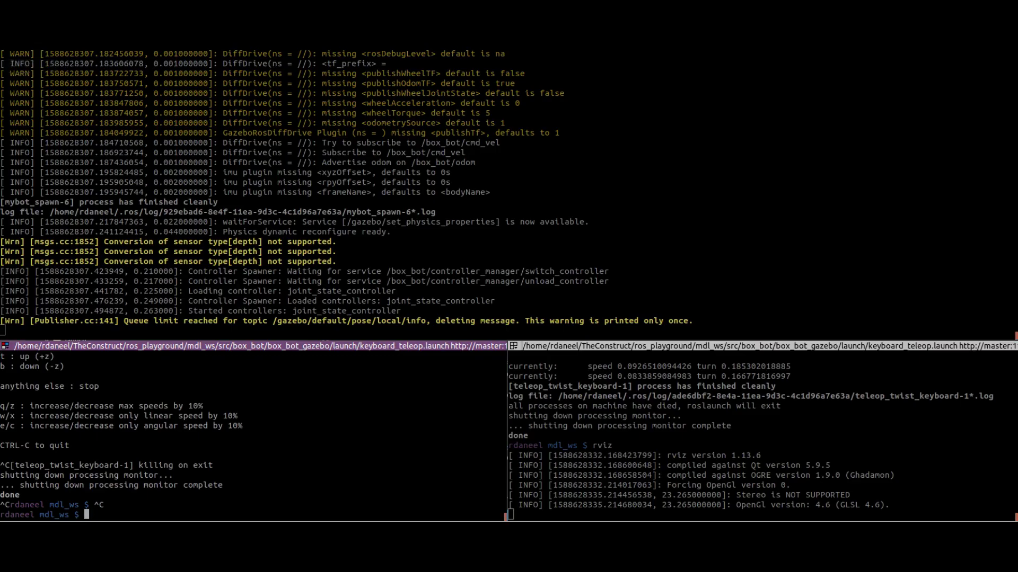
key(alt+Tab)
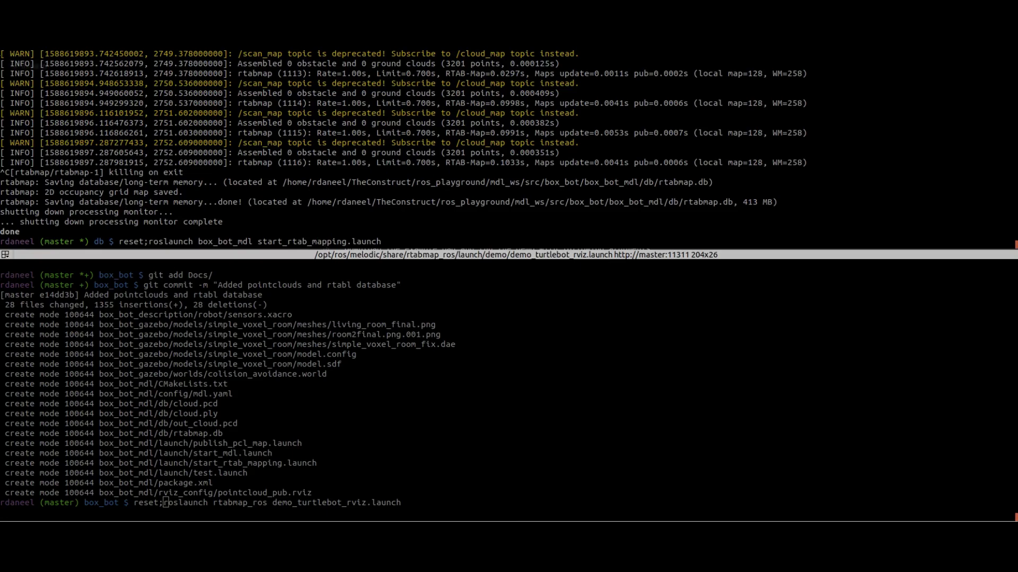
key(alt+Tab)
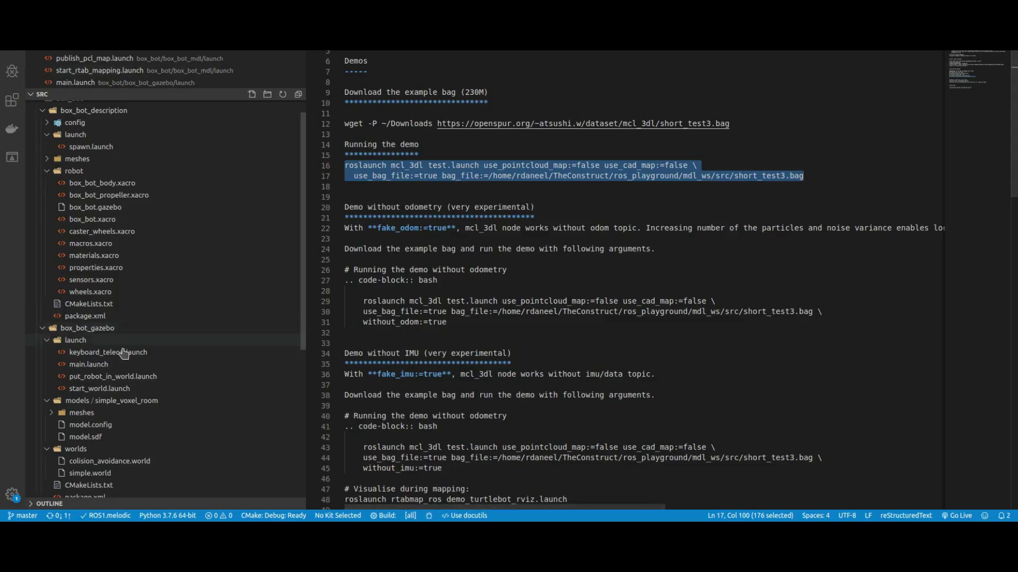
scroll(117, 371, down, 3)
scroll(118, 382, down, 3)
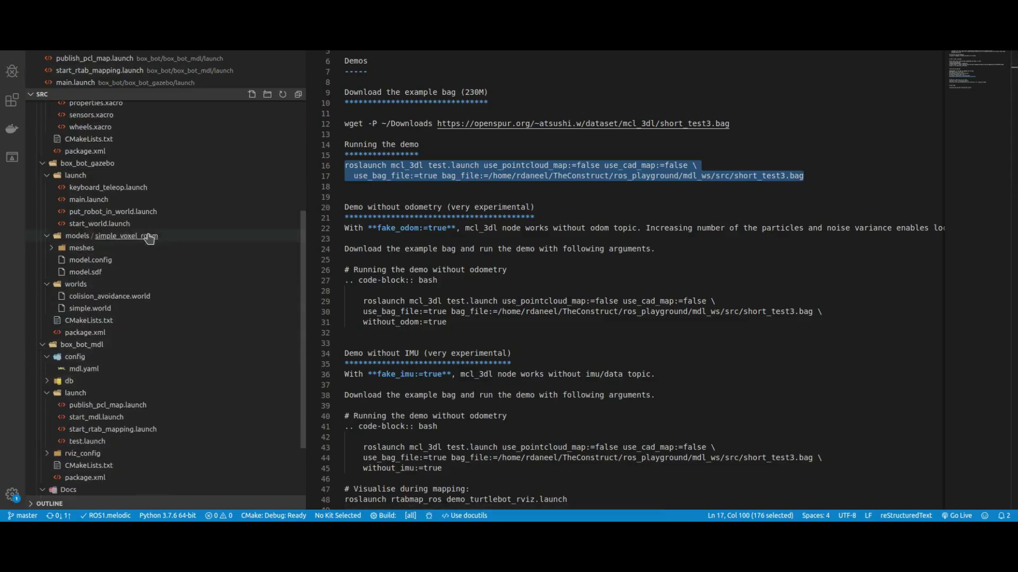
scroll(106, 397, down, 3)
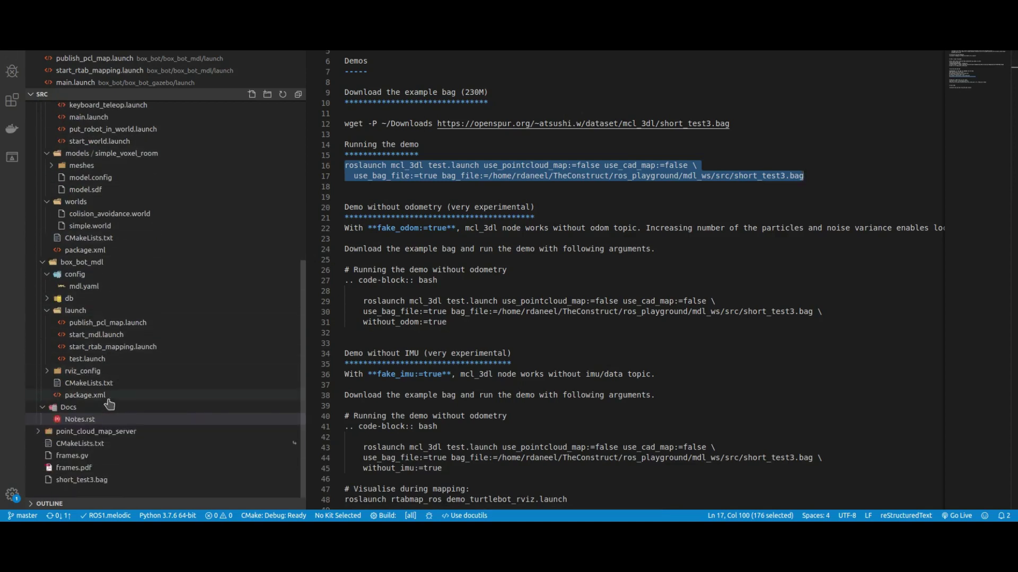
click(106, 347)
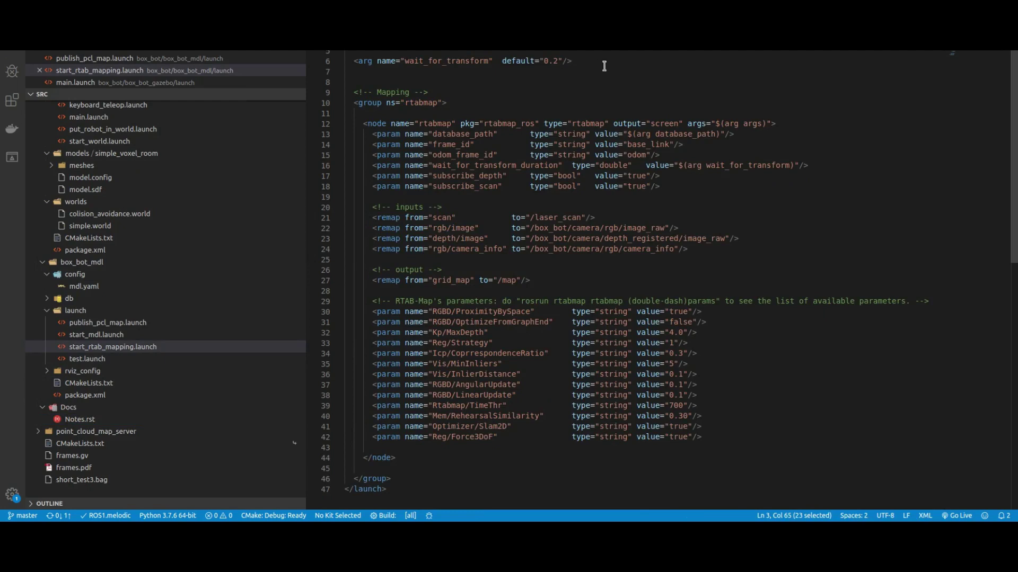
Examine the database path, input topic remaps and RTAB-Map parameters in start_rtab_mapping.launch, and return to the mapping terminal in Terminator
click(589, 40)
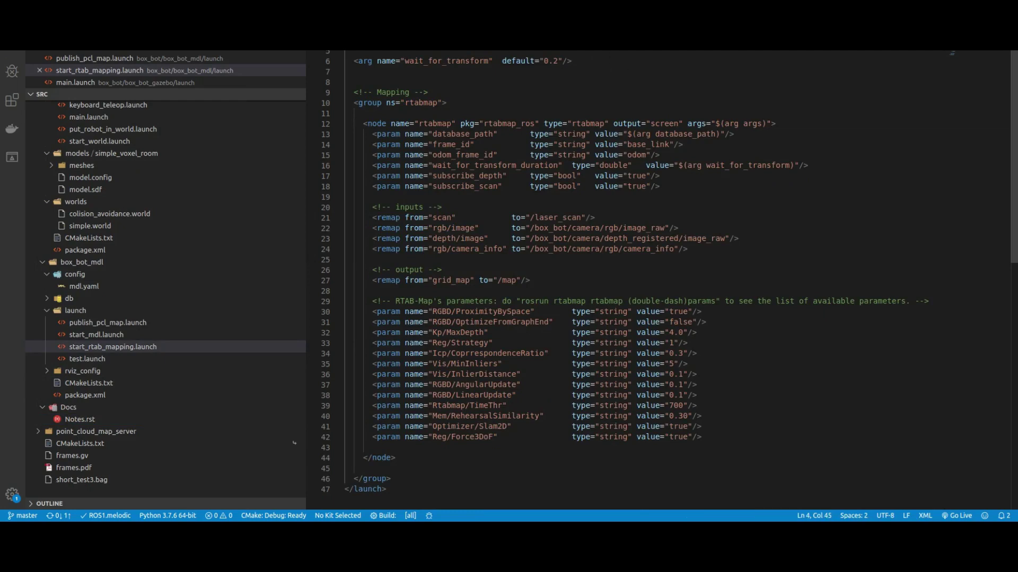
double_click(661, 30)
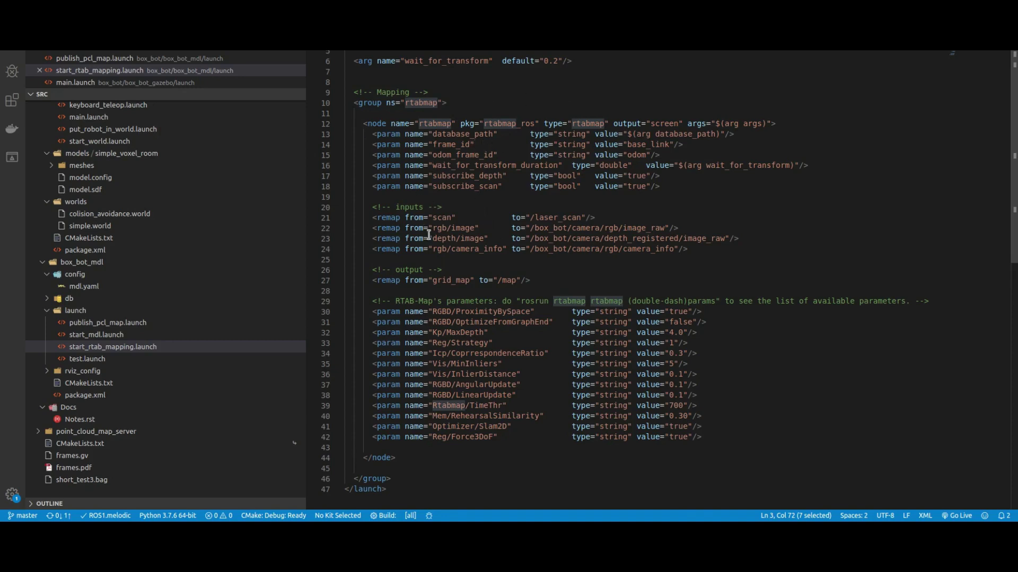
drag(433, 217, 450, 218)
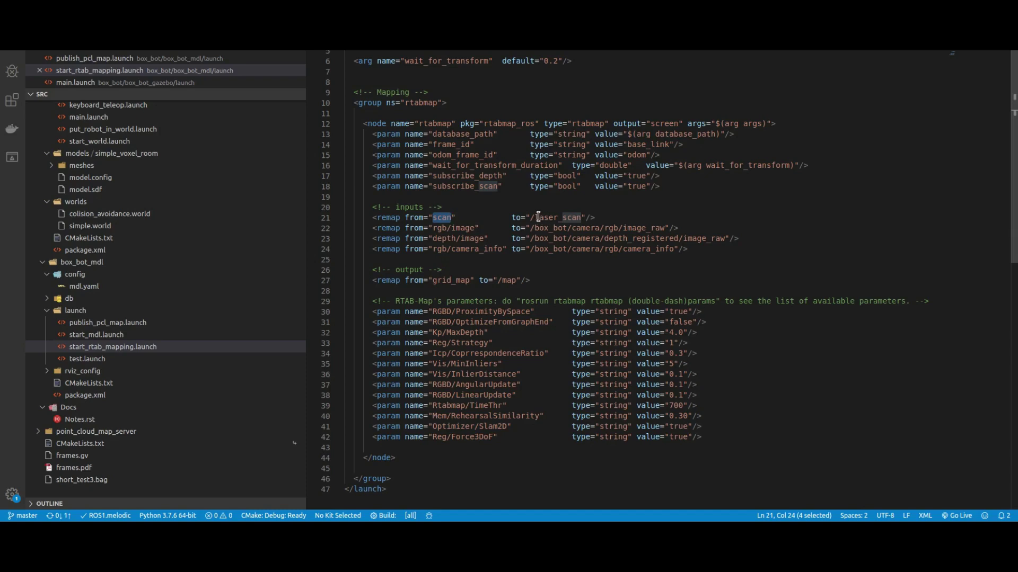
drag(538, 217, 662, 228)
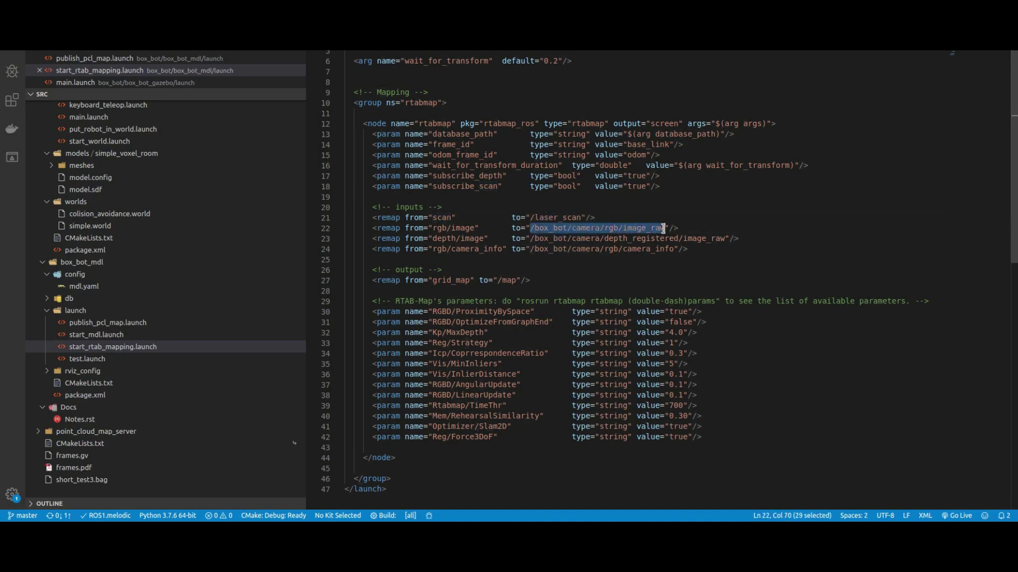
drag(531, 238, 707, 239)
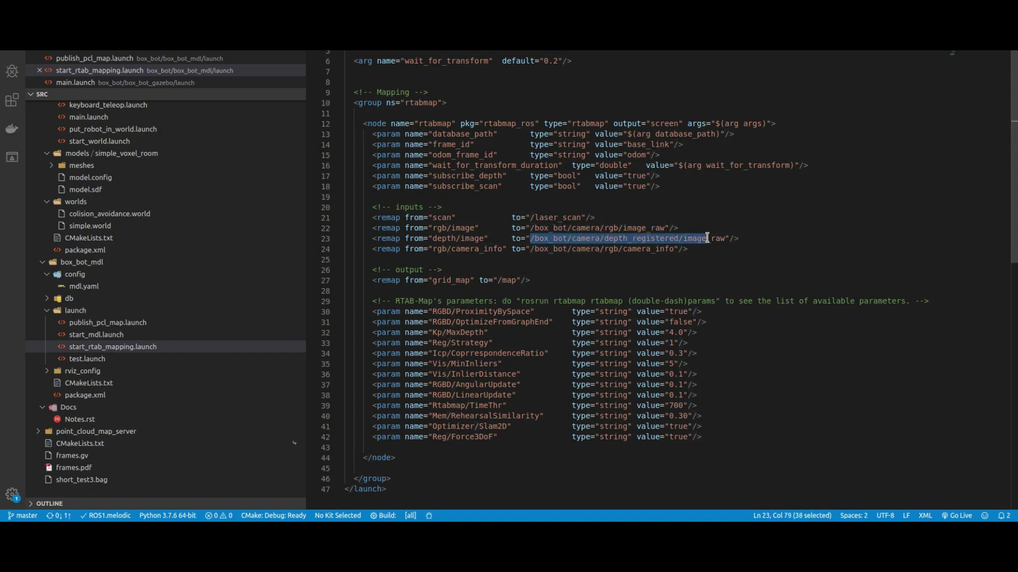
scroll(489, 293, down, 3)
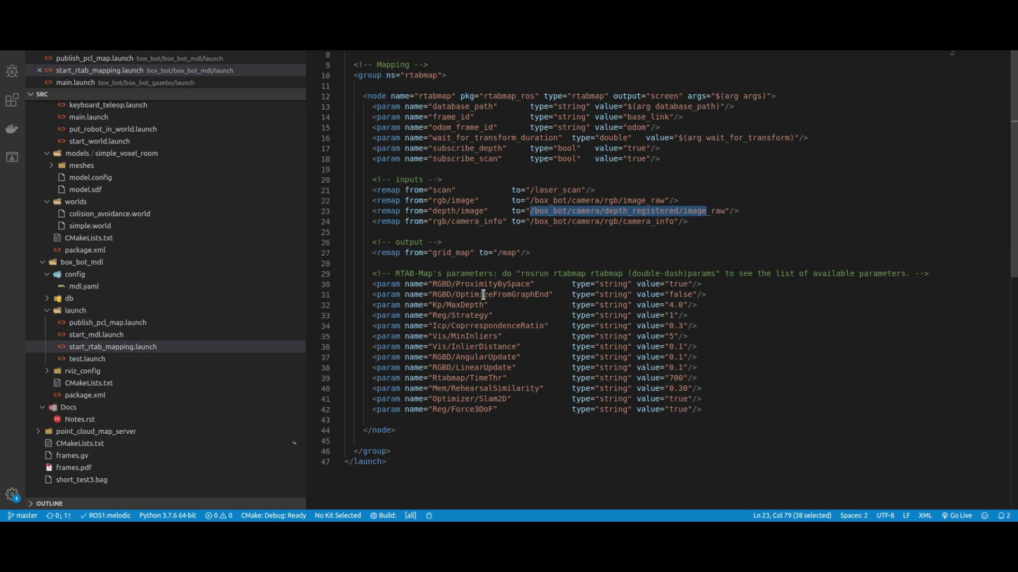
drag(372, 168, 684, 326)
click(508, 254)
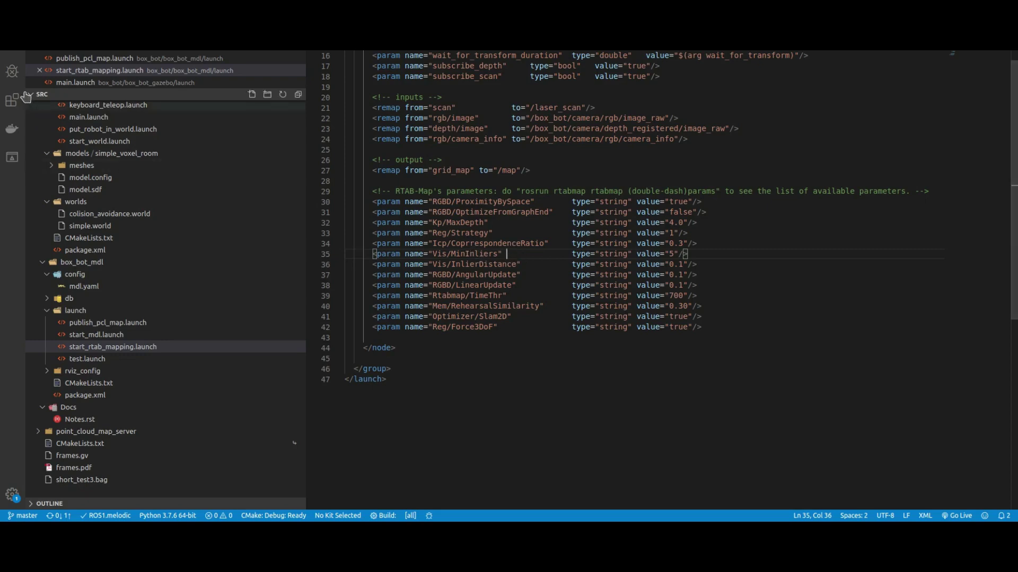
key(alt+Tab)
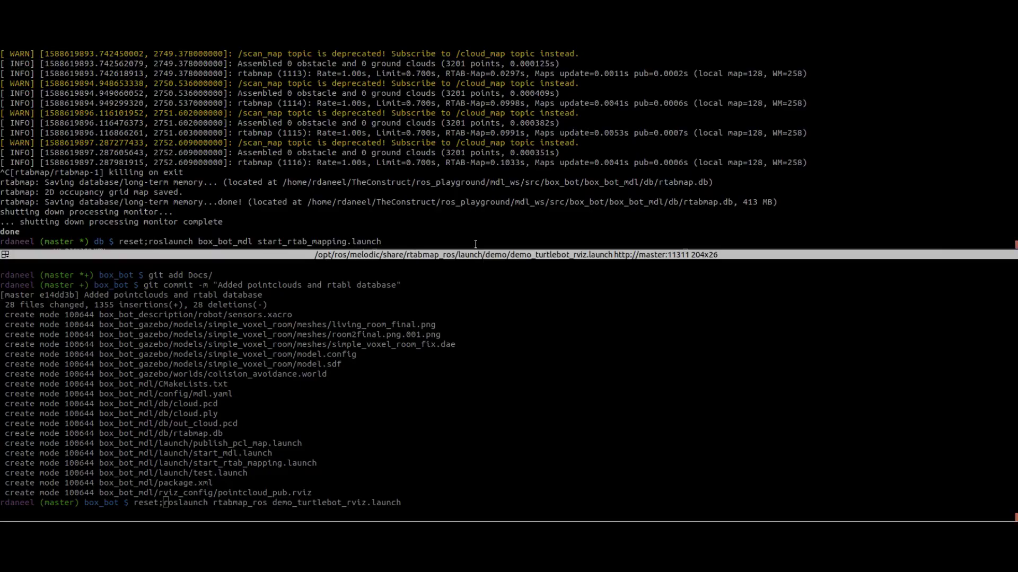
Launch start_rtab_mapping.launch from box_bot_mdl, and launch demo_turtlebot_rviz.launch from rtabmap_ros in the second terminal
key(Return)
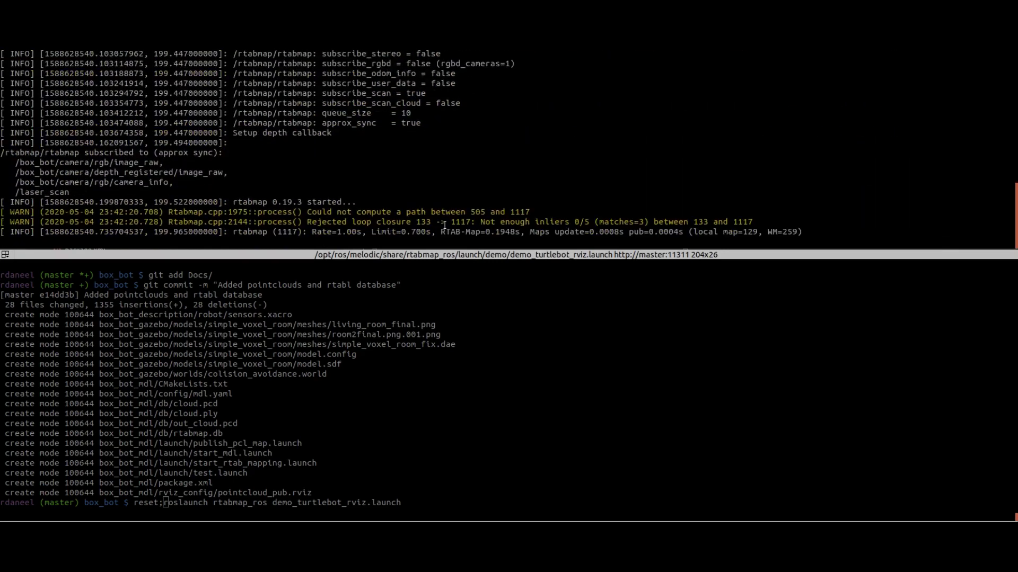
click(528, 456)
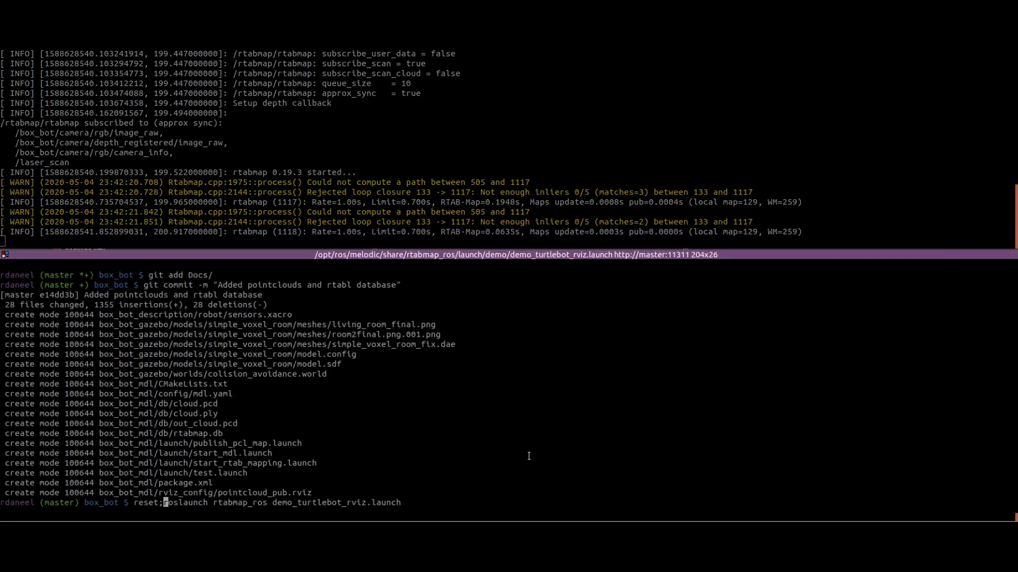
key(Up)
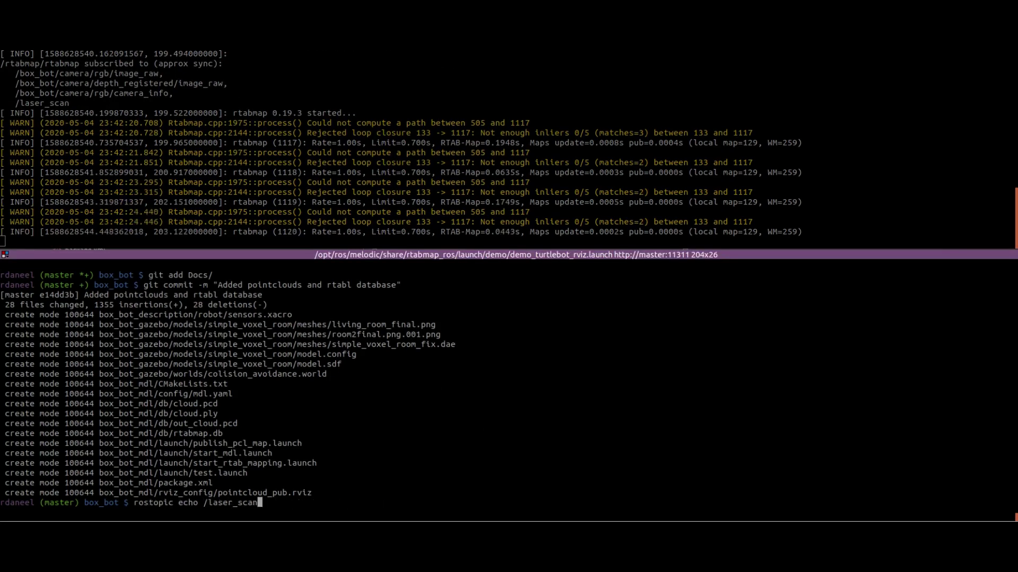
key(Down)
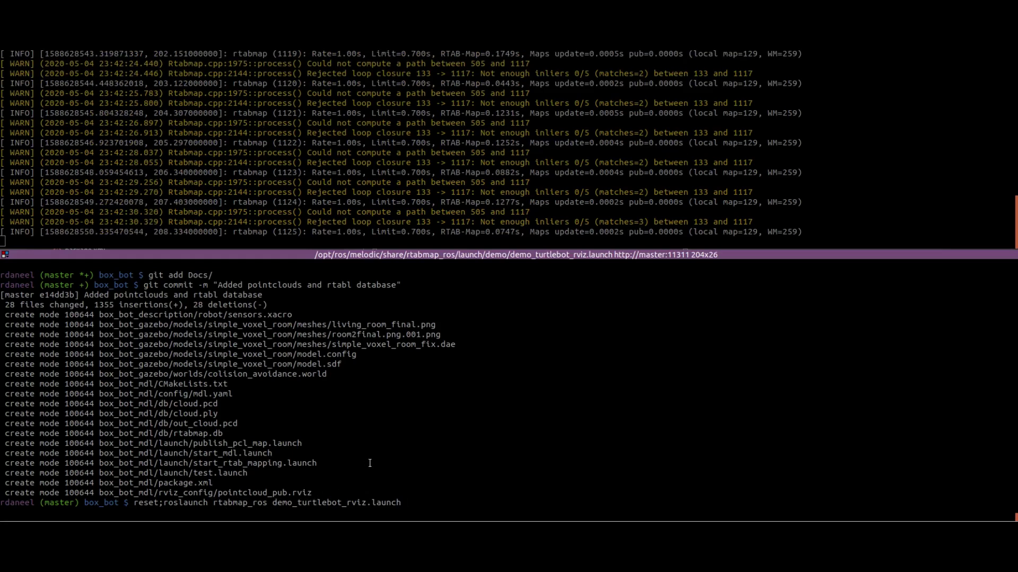
key(Return)
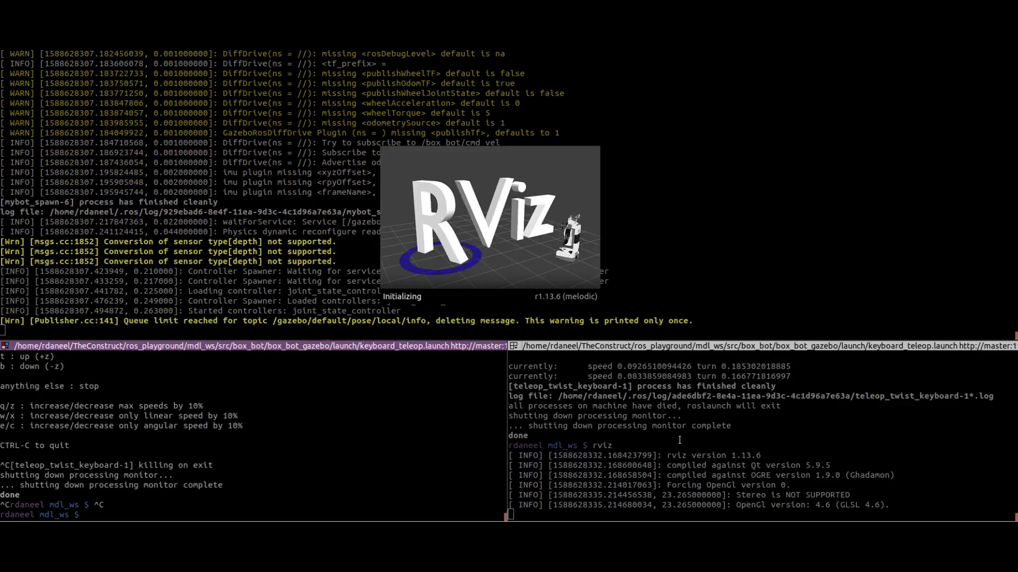
Stop the earlier RViz process running in the mdl_ws terminal
click(678, 488)
key(ctrl+c)
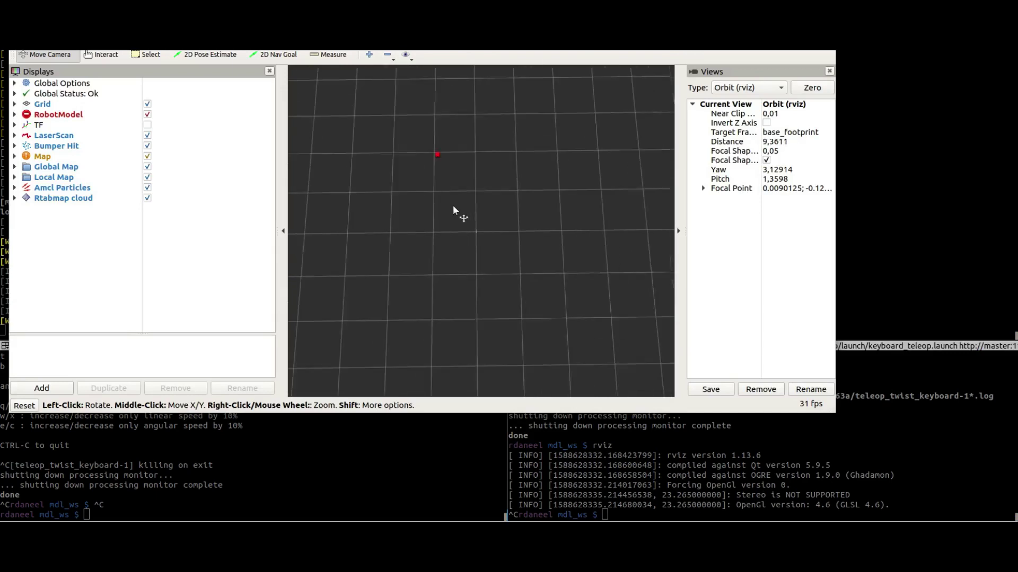
Examine the robot and its surroundings in the RTAB-Map RViz scene from several angles and distances
scroll(453, 210, up, 2)
drag(451, 211, 384, 157)
scroll(479, 205, up, 2)
middle_drag(479, 204, 434, 286)
scroll(435, 286, up, 10)
middle_drag(367, 338, 657, 198)
drag(656, 198, 457, 298)
Close RViz without saving its configuration and stop the running RTAB-Map mapping launch
key(ctrl+q)
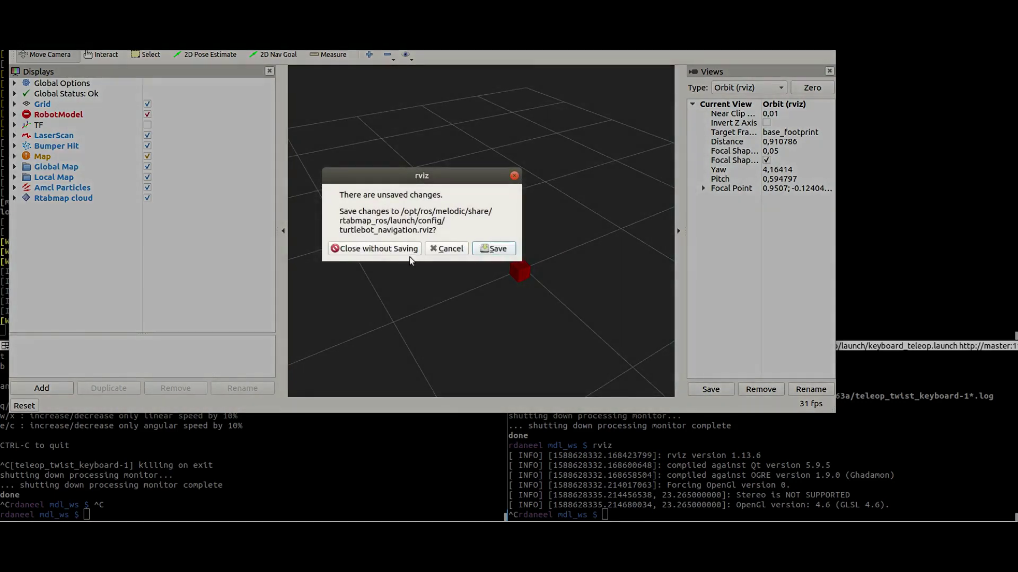
click(406, 249)
click(514, 253)
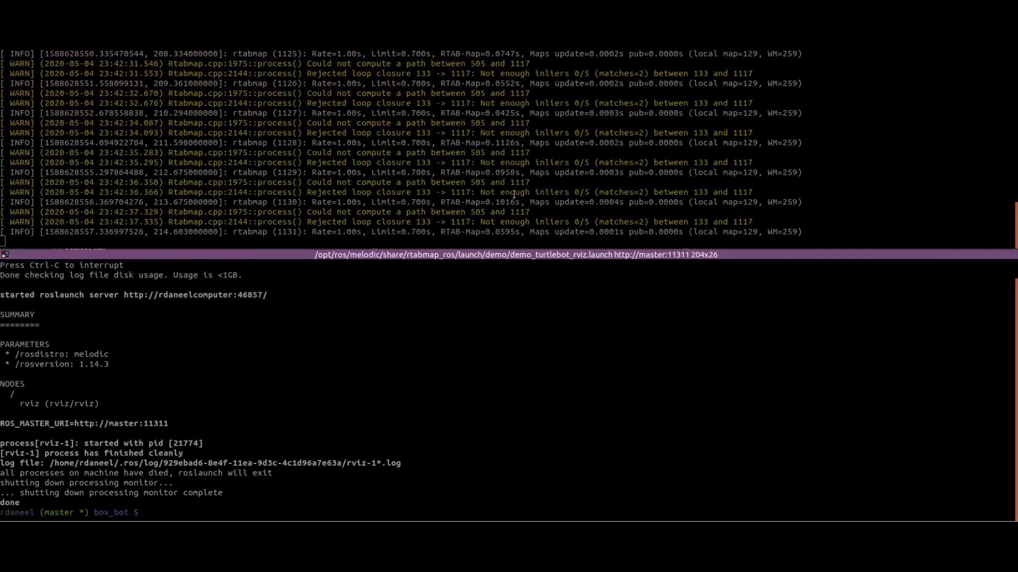
click(514, 195)
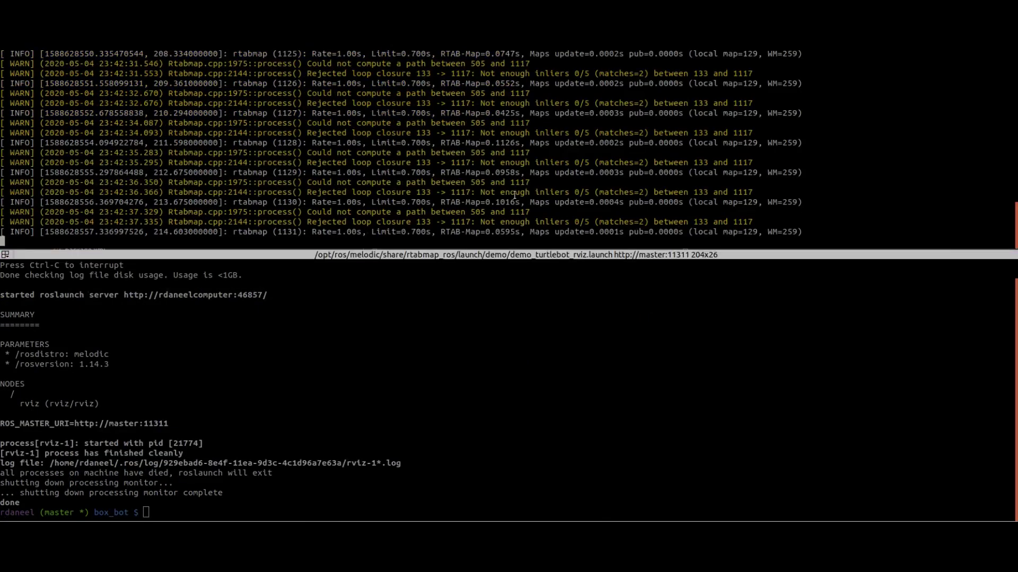
key(ctrl+c)
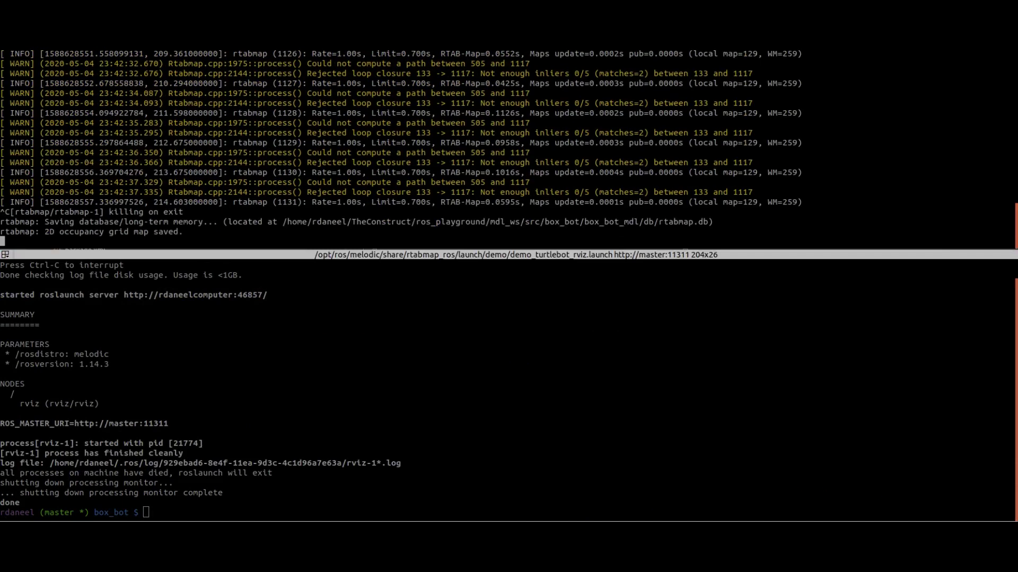
key(ctrl+c)
key(ctrl+c)
key(ctrl+c)
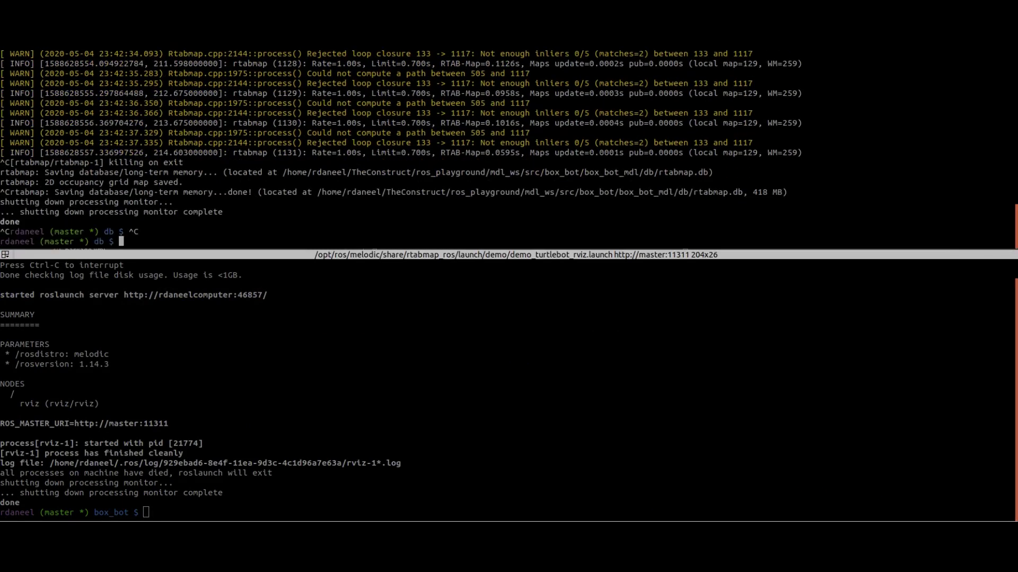
Relaunch the RTAB-Map mapping in the db terminal and demo_turtlebot_rviz.launch in the box_bot terminal
key(Up)
key(Return)
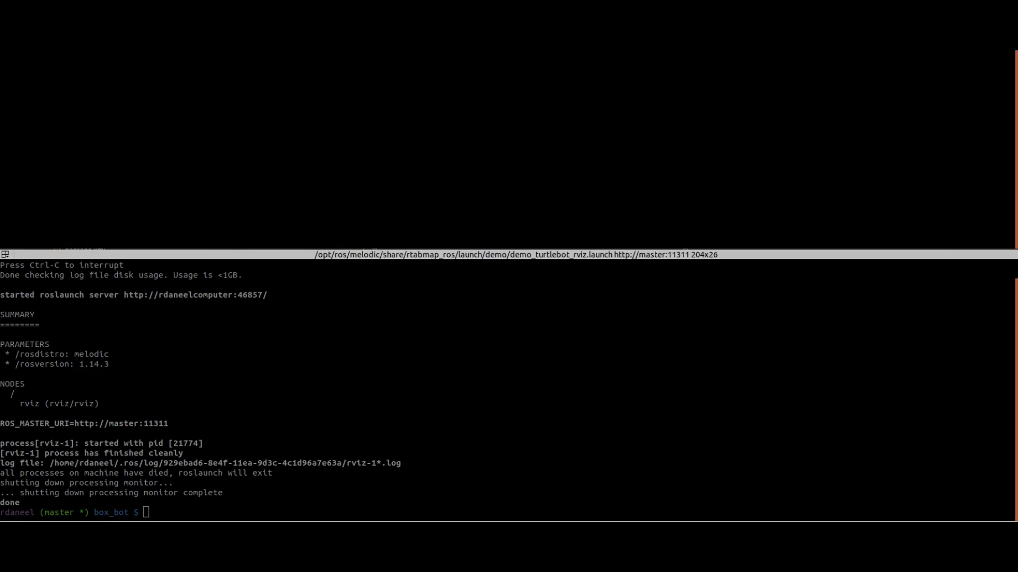
click(437, 384)
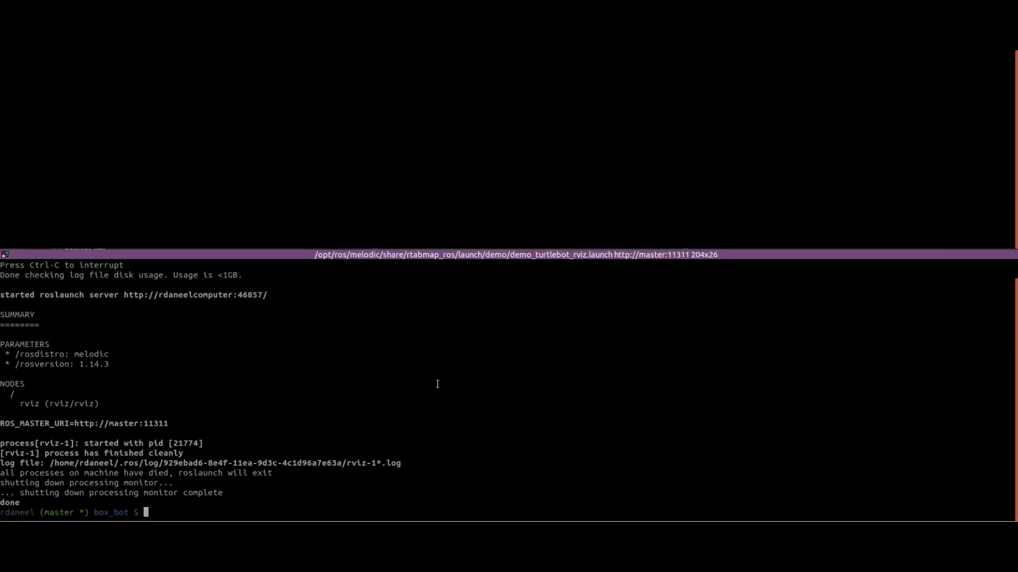
key(Up)
key(Return)
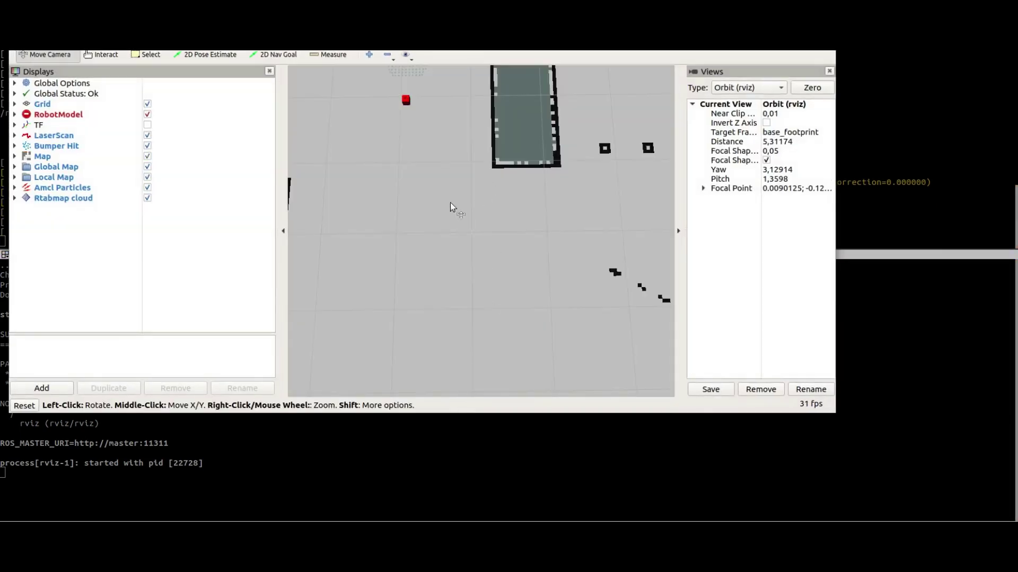
Examine the occupancy map and RTAB-Map cloud around the robot in RViz, collapsing the Views panel for a wider scene
drag(450, 207, 381, 117)
middle_drag(469, 228, 490, 311)
scroll(490, 310, up, 3)
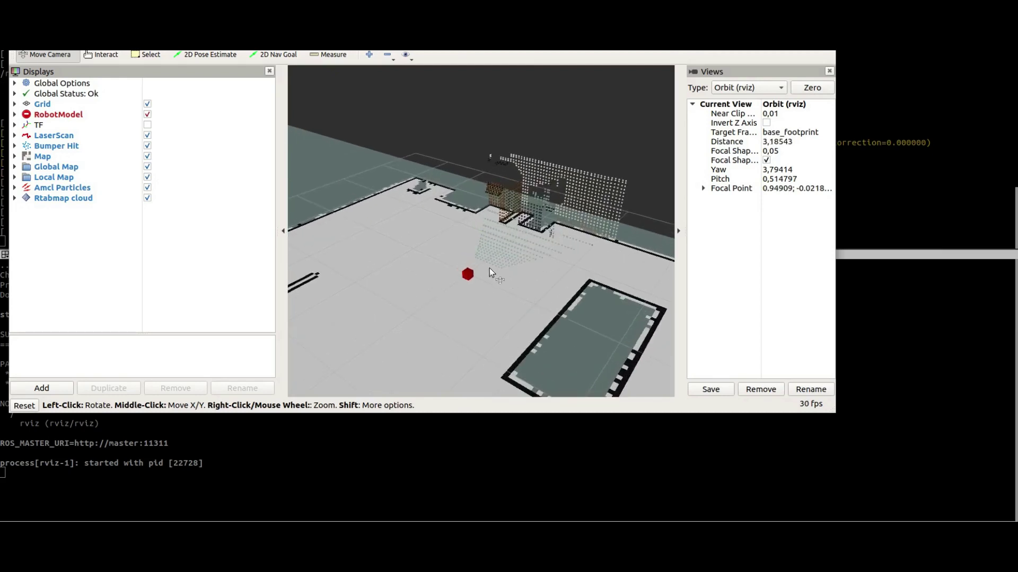
scroll(489, 270, down, 12)
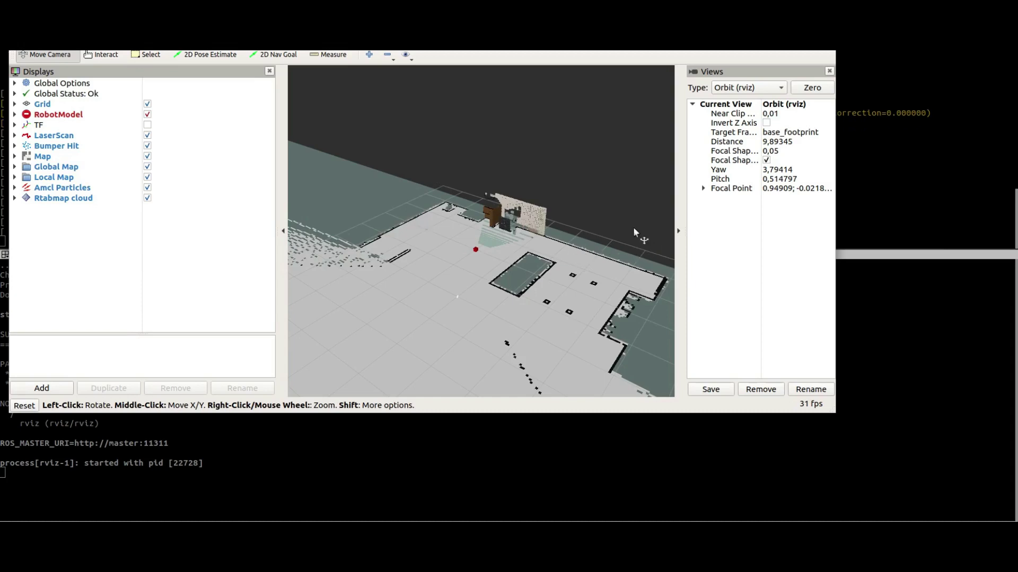
click(678, 231)
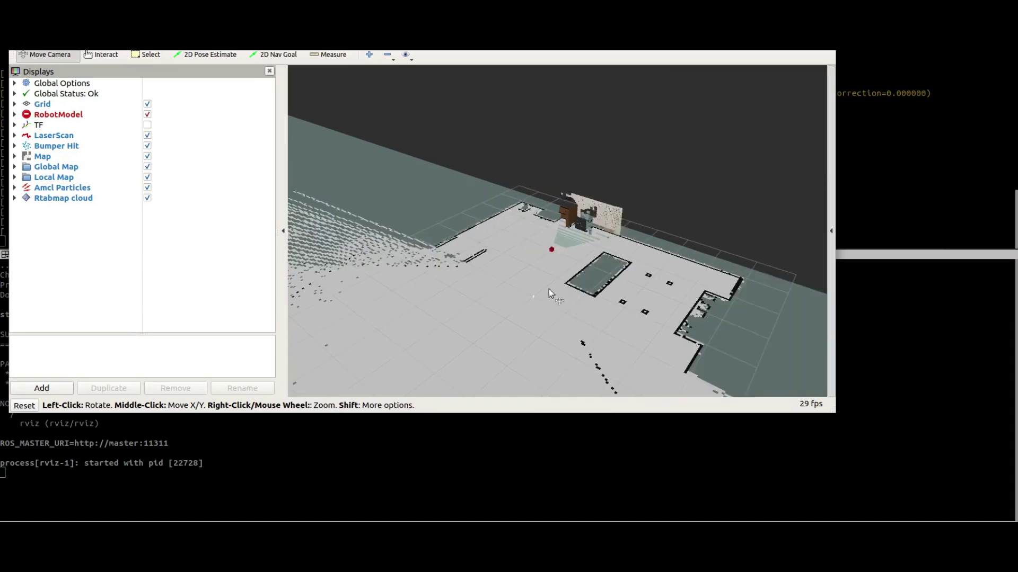
scroll(551, 286, up, 5)
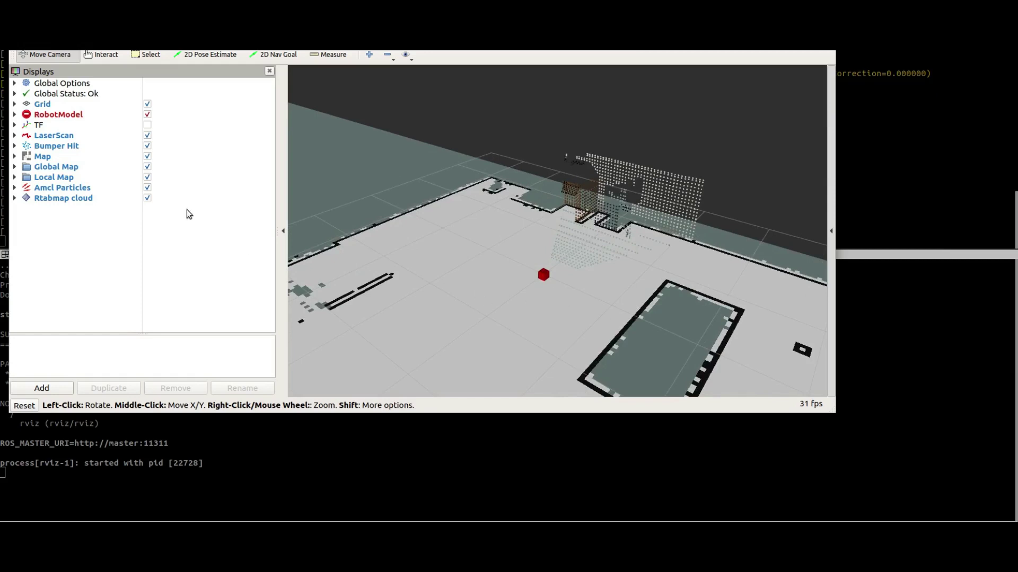
scroll(608, 227, up, 3)
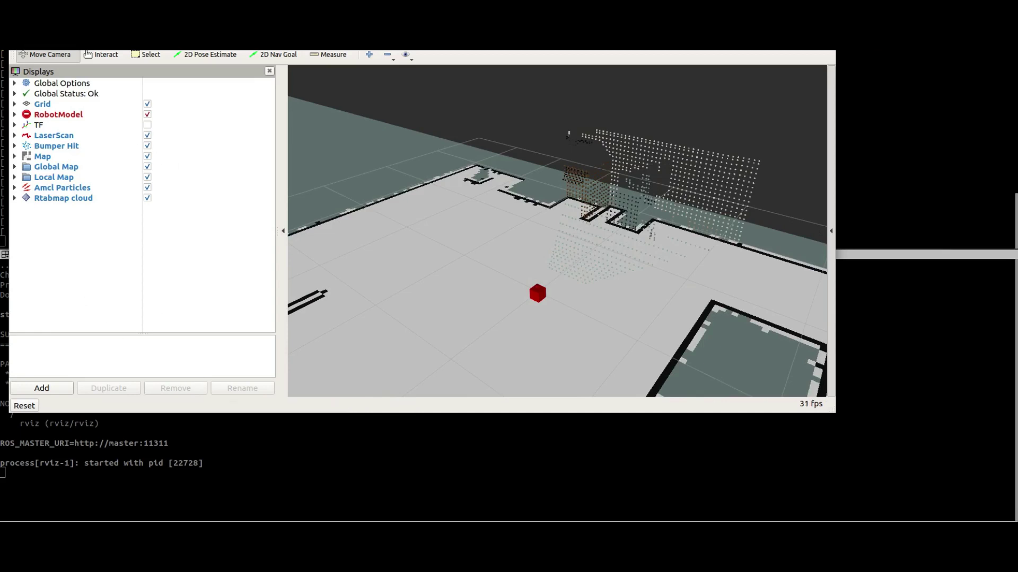
Restart the keyboard teleop in the simulation terminal and shrink the Terminator window so the RViz scene stays in view
key(alt+Tab)
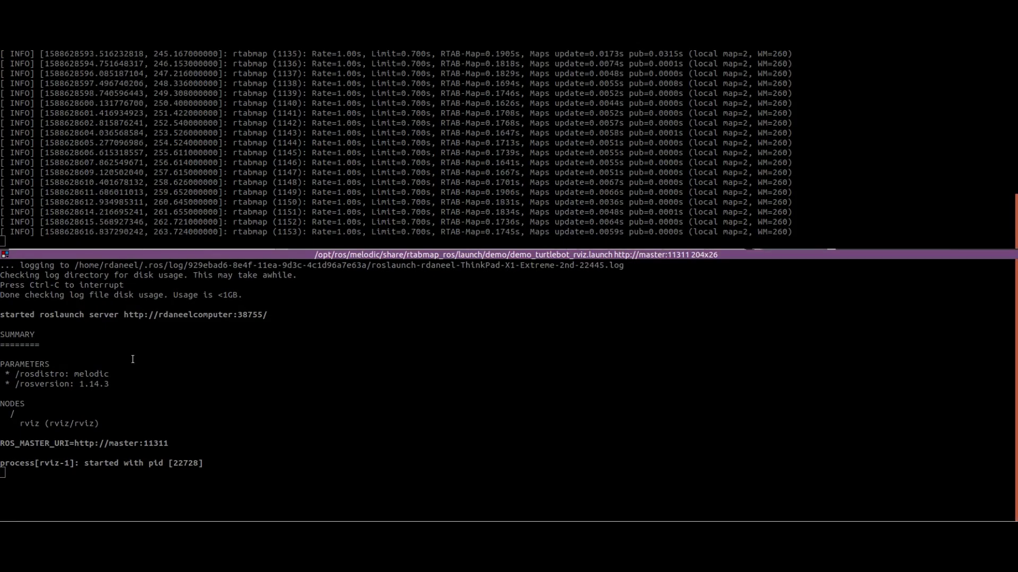
key(alt+Tab)
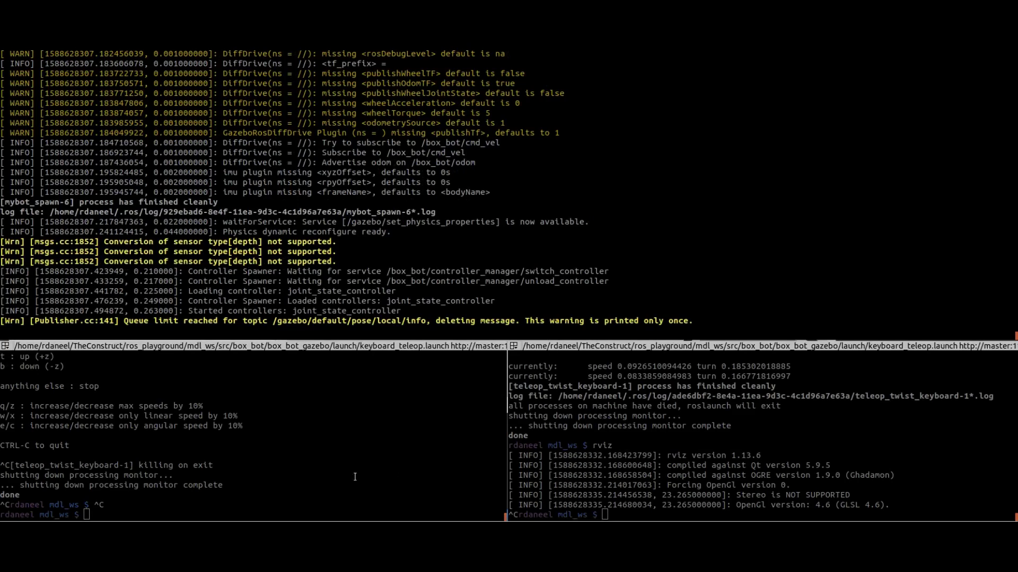
key(Up)
key(Return)
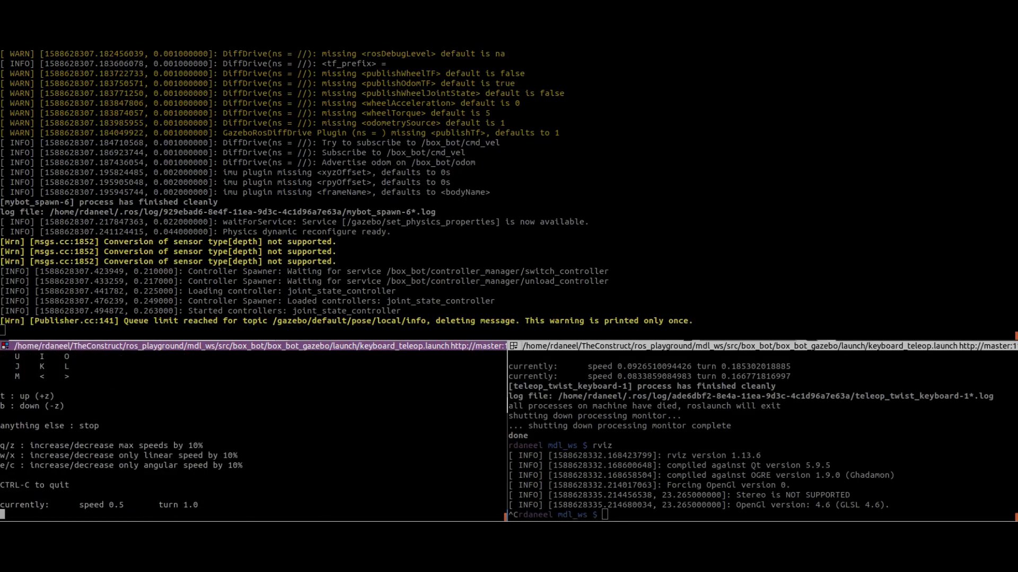
key(F11)
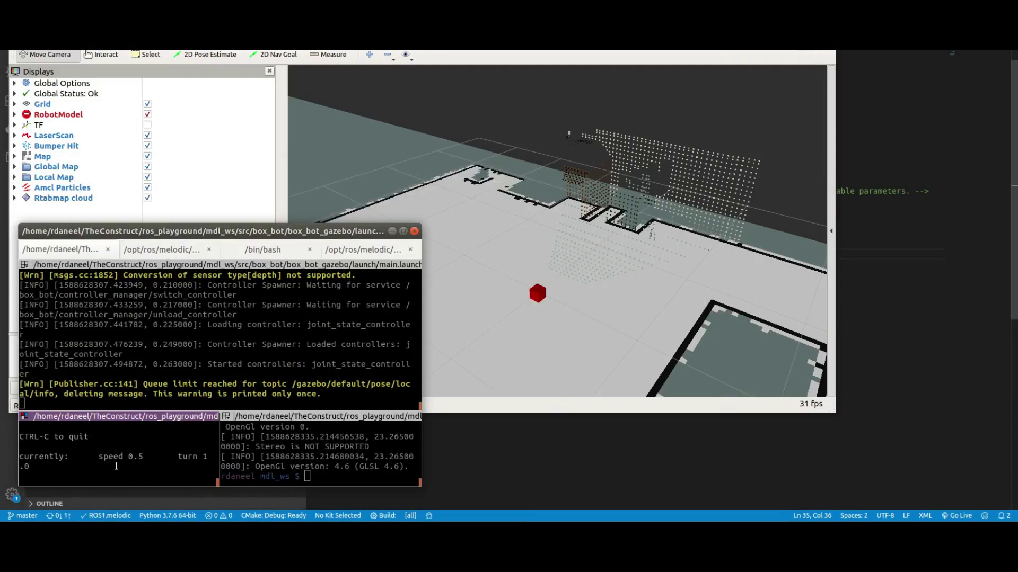
Lower the keyboard teleop to a speed of about 0.093 and a turn rate of about 0.185
key(q)
key(q)
key(q)
key(q)
key(q)
key(q)
key(q)
key(q)
key(q)
key(q)
key(q)
key(q)
key(q)
key(q)
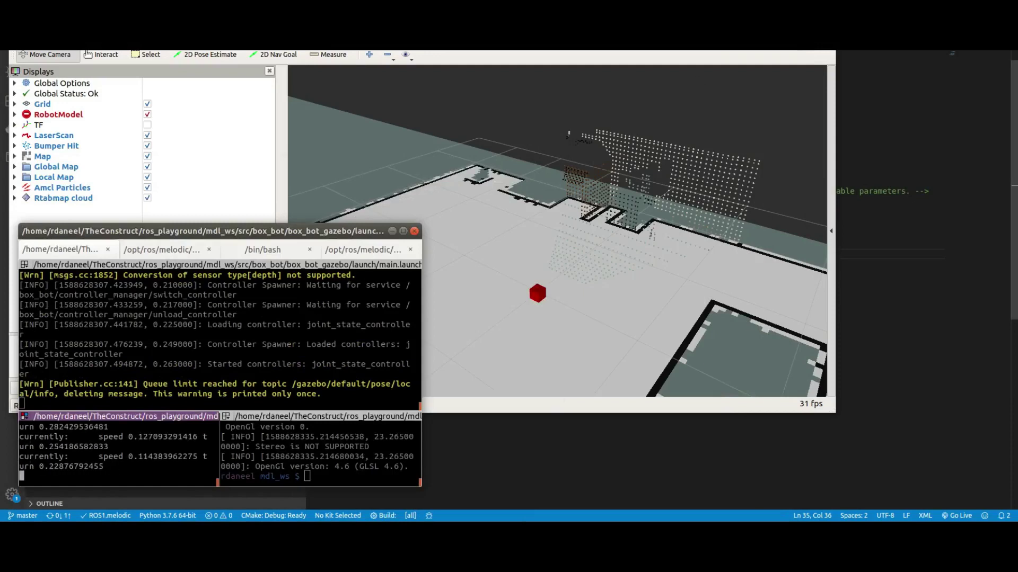
key(z)
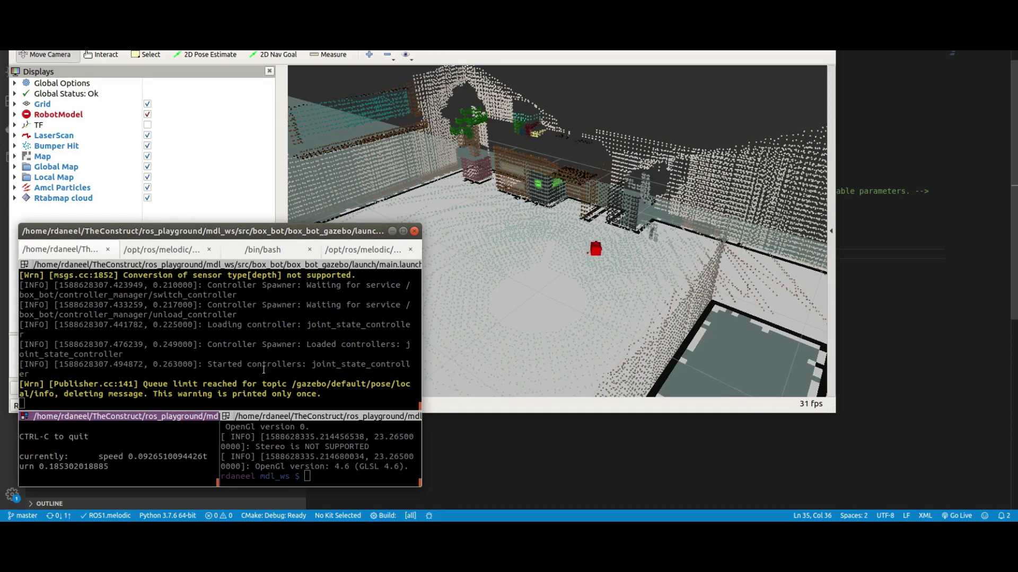
Reorient the RViz view and drive the robot along the long wall towards the room's far corner to extend the map
drag(573, 293, 663, 310)
click(141, 466)
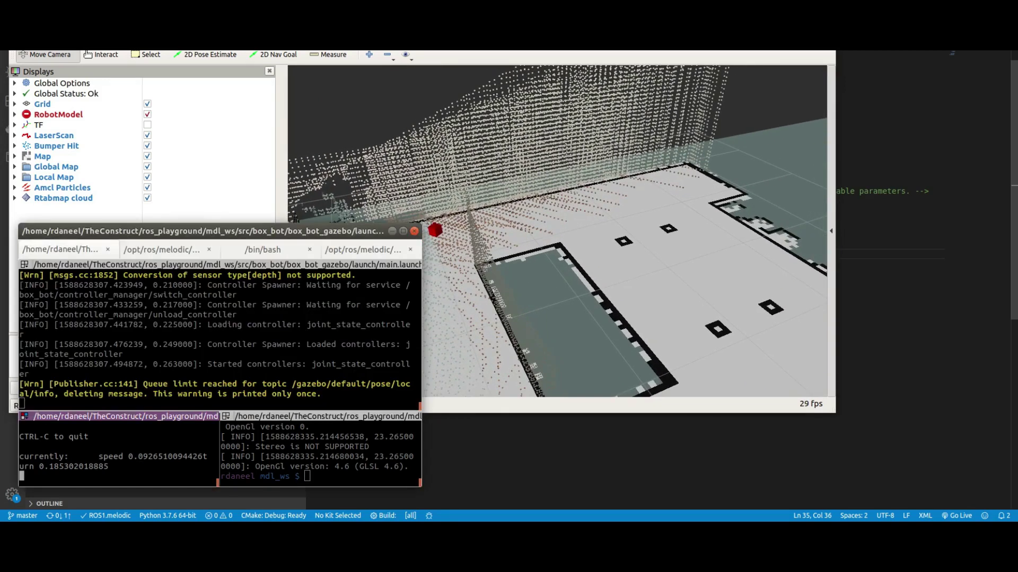
key(i)
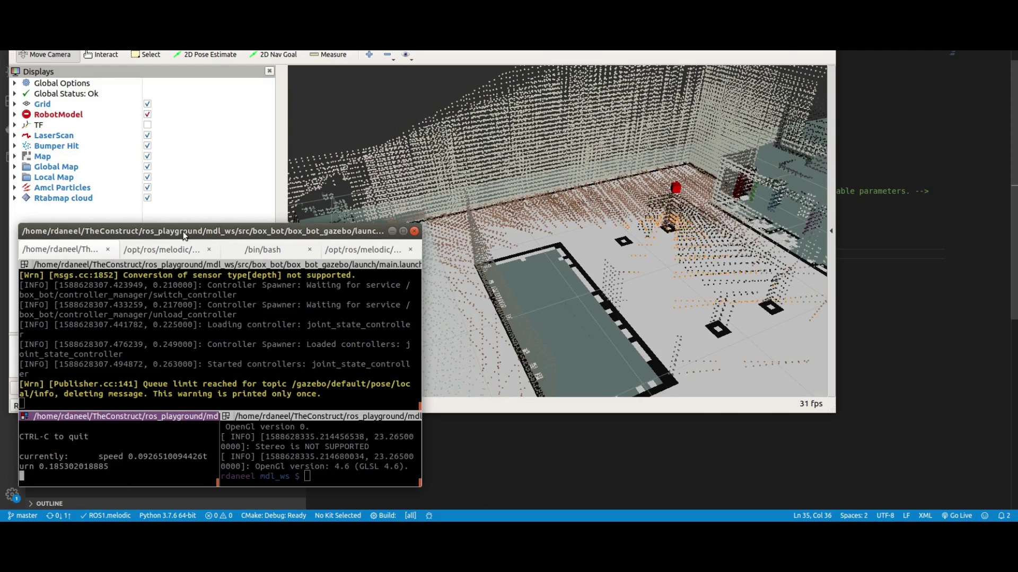
Enlarge the Terminator window and stop both the RTAB-Map mapping and the RViz launches
double_click(185, 232)
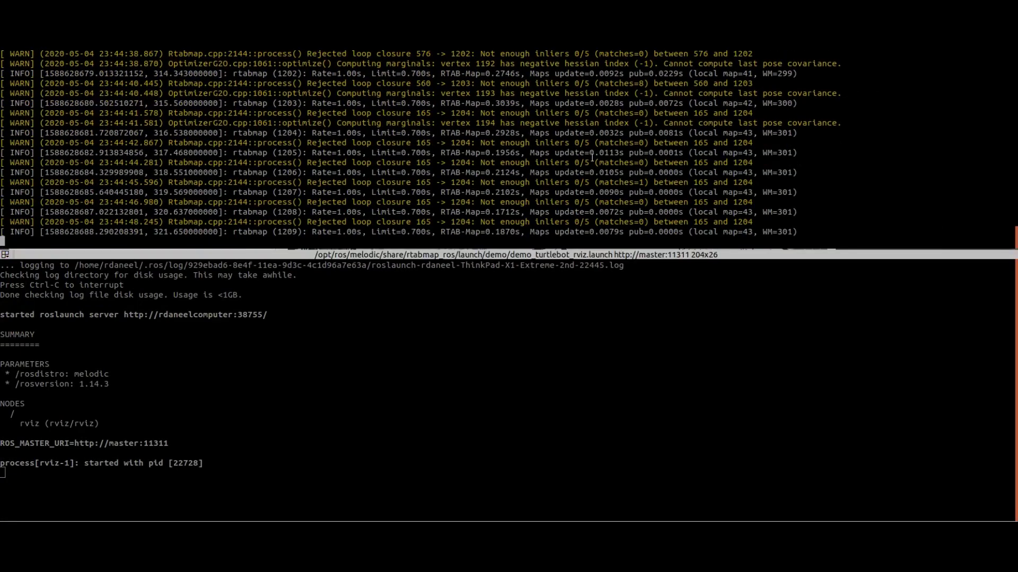
key(ctrl+c)
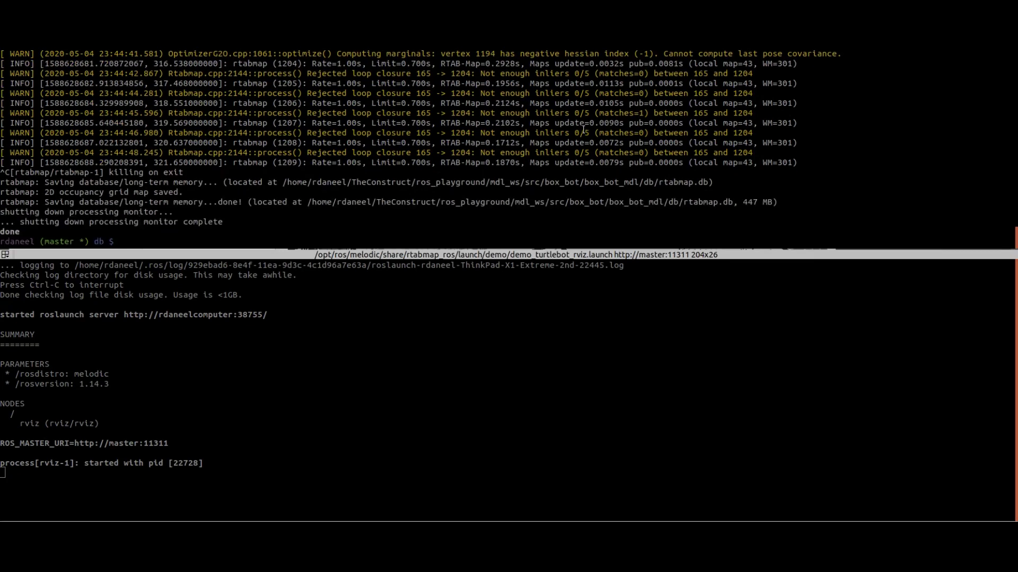
click(373, 432)
key(ctrl+c)
key(ctrl+c)
key(ctrl+c)
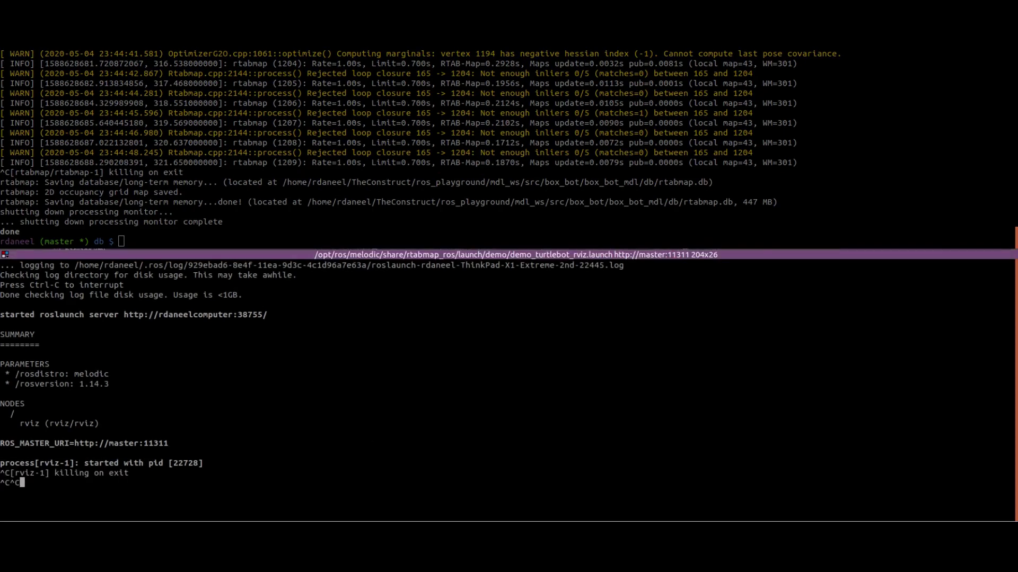
Try to open rtabmap.db with rtabmap-databaseViewer from the box_bot folder, and close the viewer without saving its settings
key(Up)
key(Up)
key(Up)
key(Up)
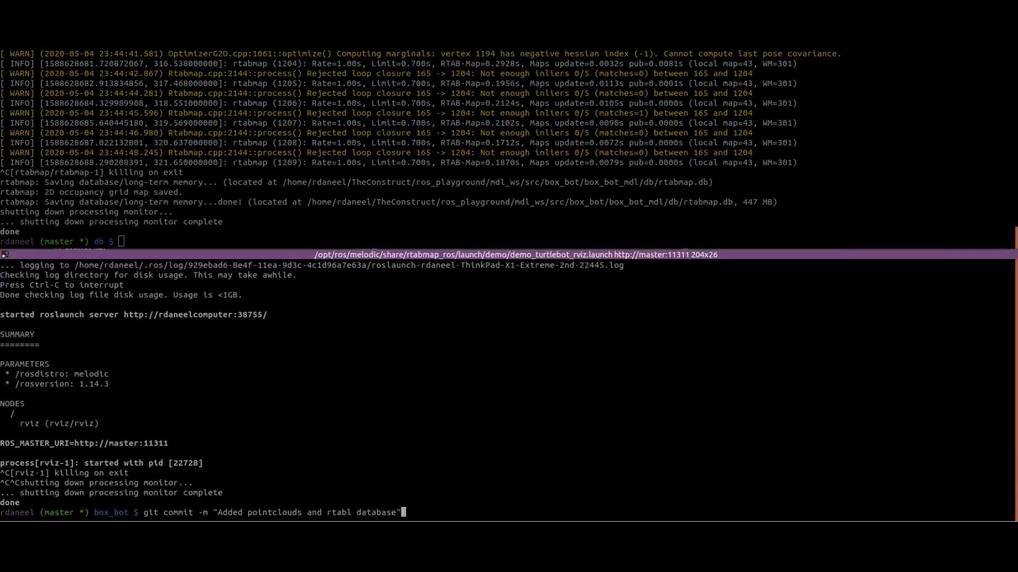
key(Up)
key(Up)
key(Up)
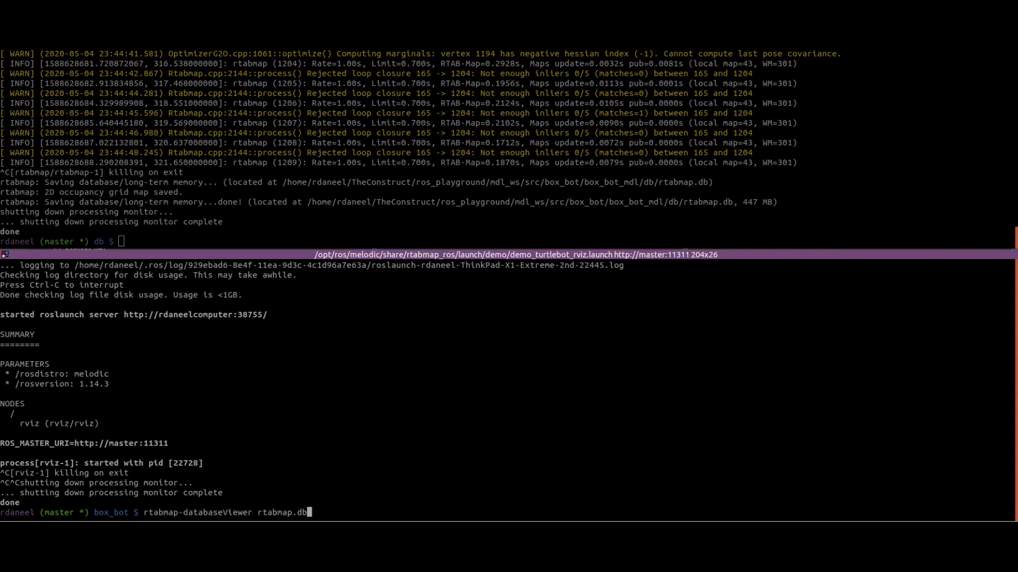
key(Return)
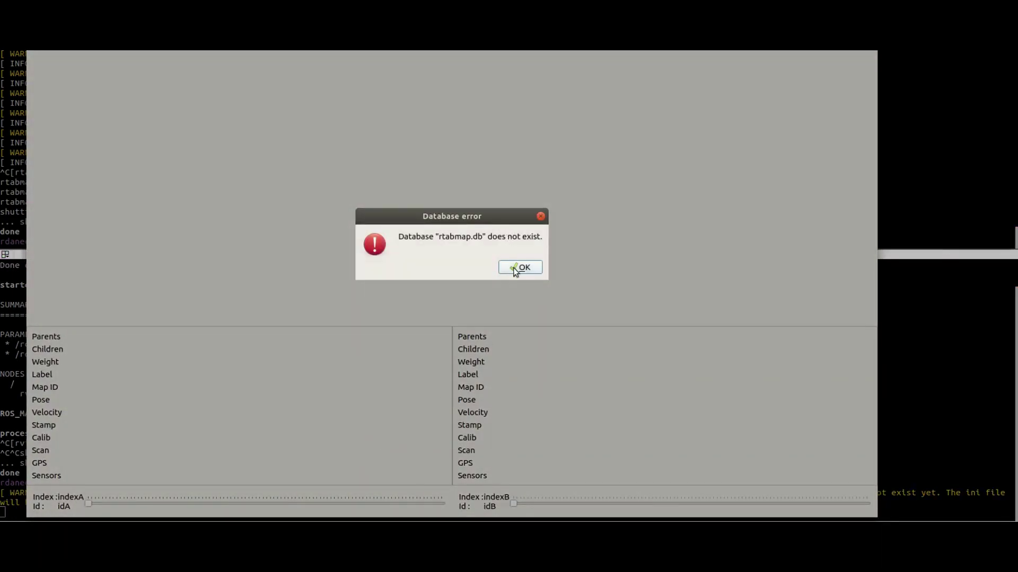
click(517, 267)
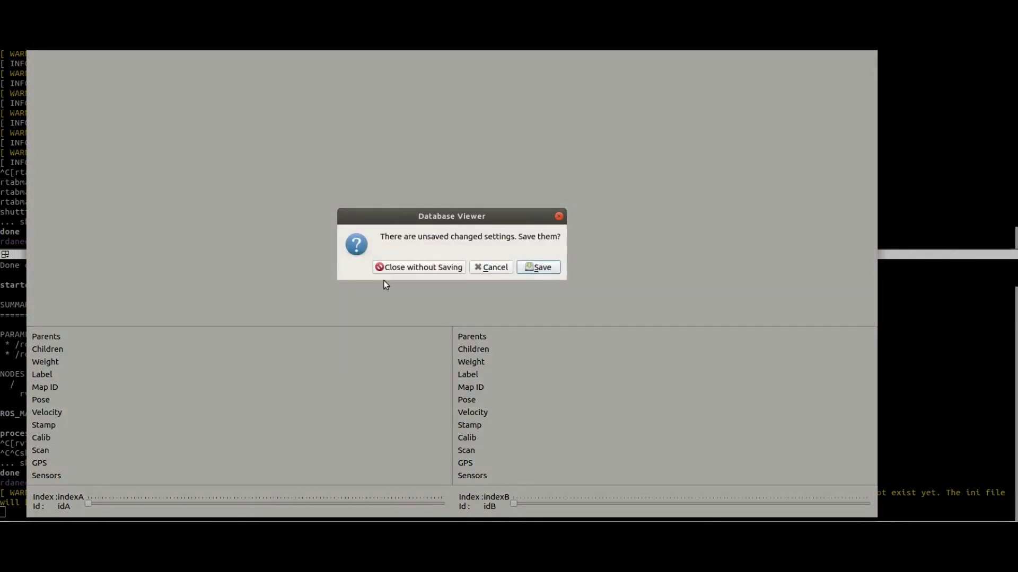
click(391, 268)
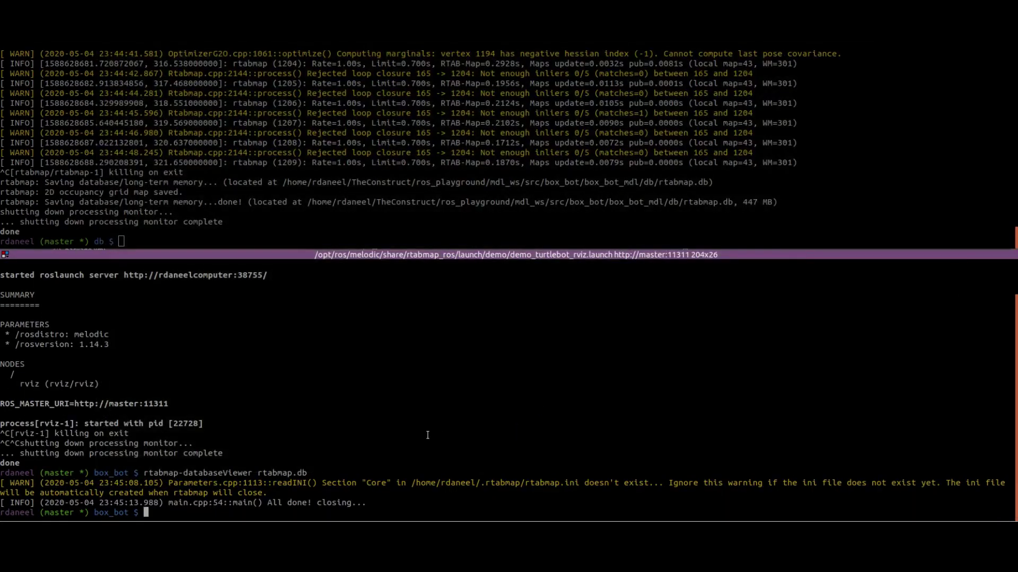
Change the lower terminal to the box_bot_mdl/db folder and list its files
text(cd b)
key(Tab)
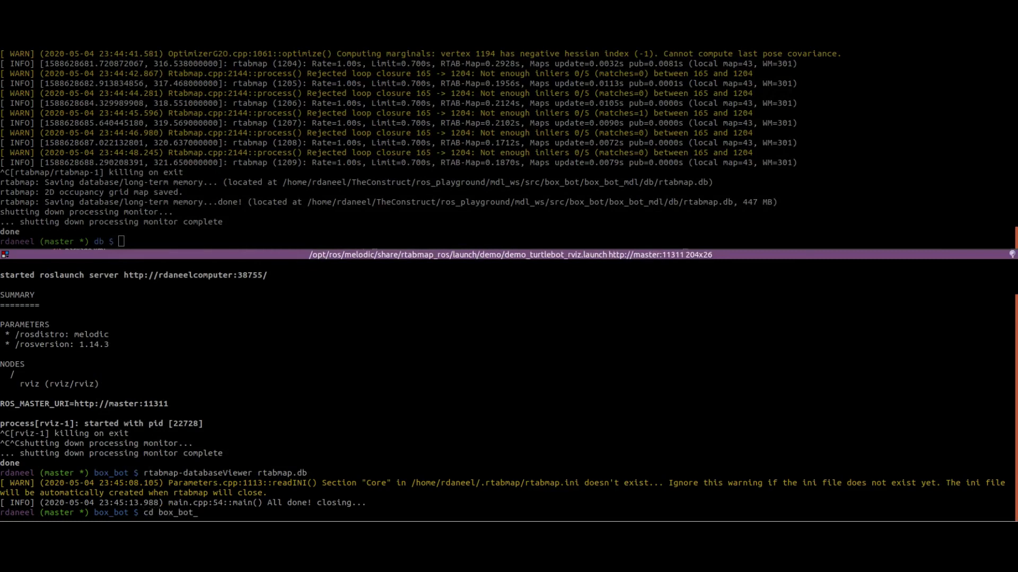
text(m)
key(Tab)
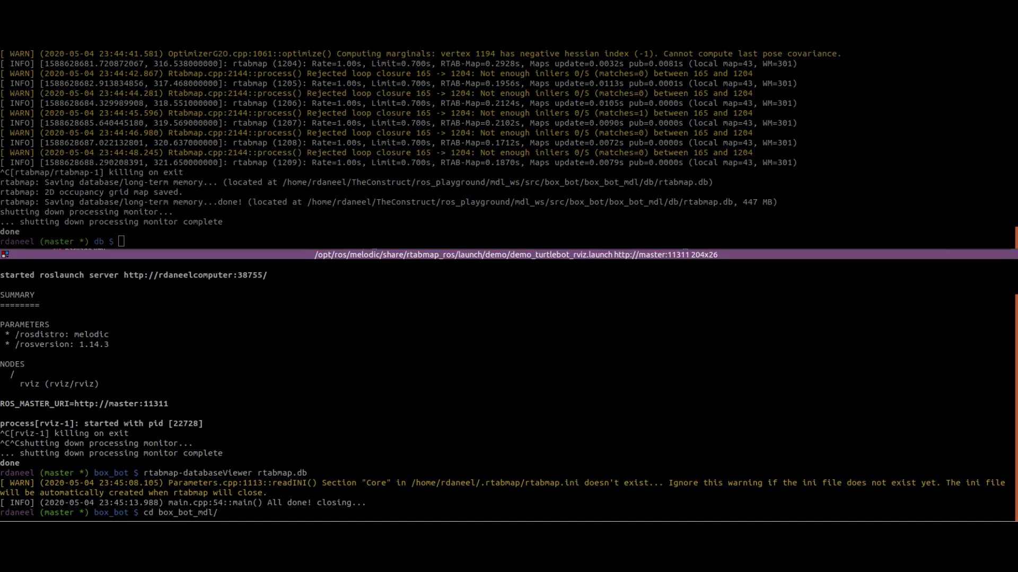
text(d)
key(Tab)
key(Return)
text(ls)
key(Return)
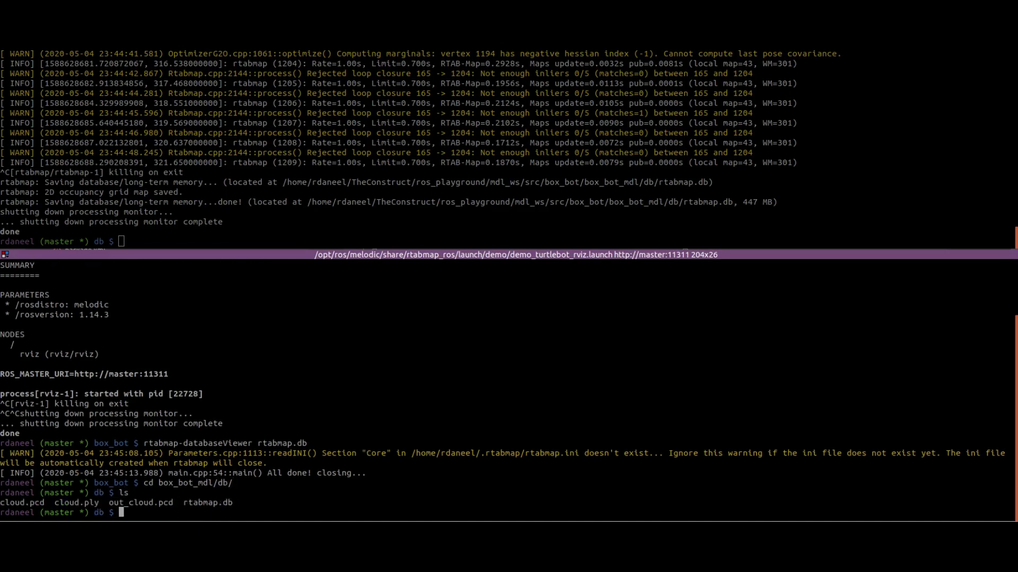
Open rtabmap.db with rtabmap-databaseViewer and accept using the database's own parameters
key(Up)
key(Up)
key(Up)
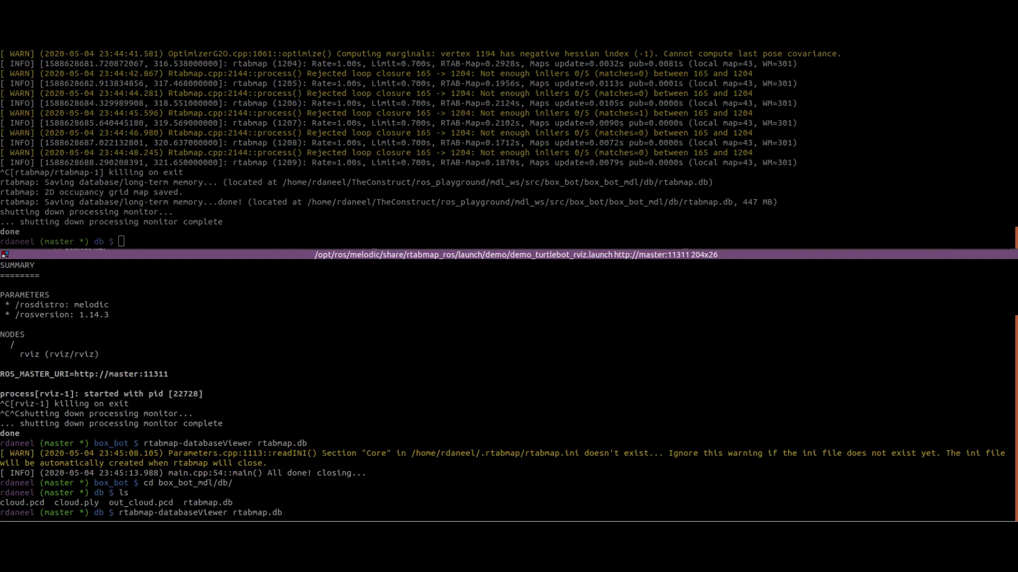
key(Return)
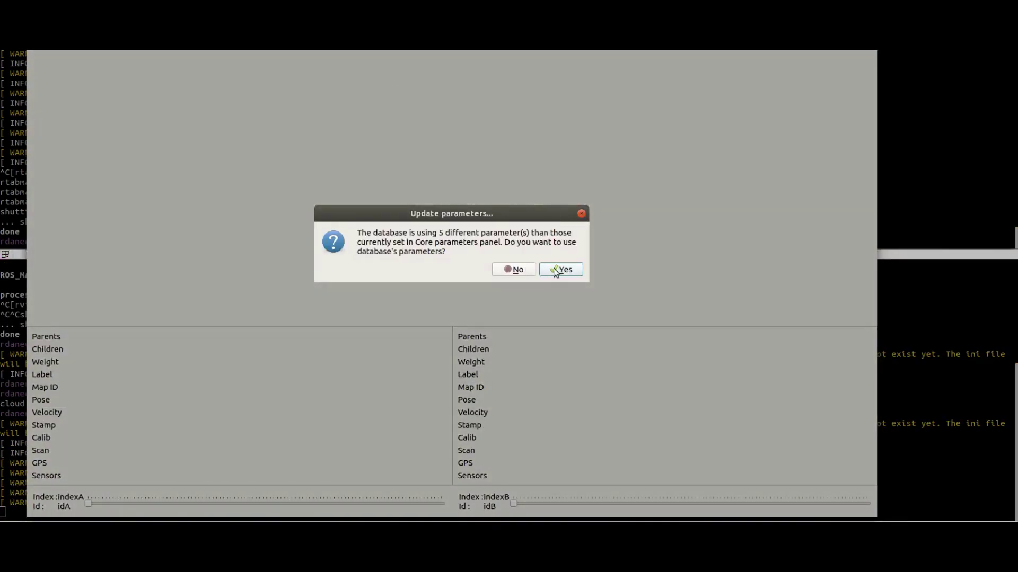
click(558, 268)
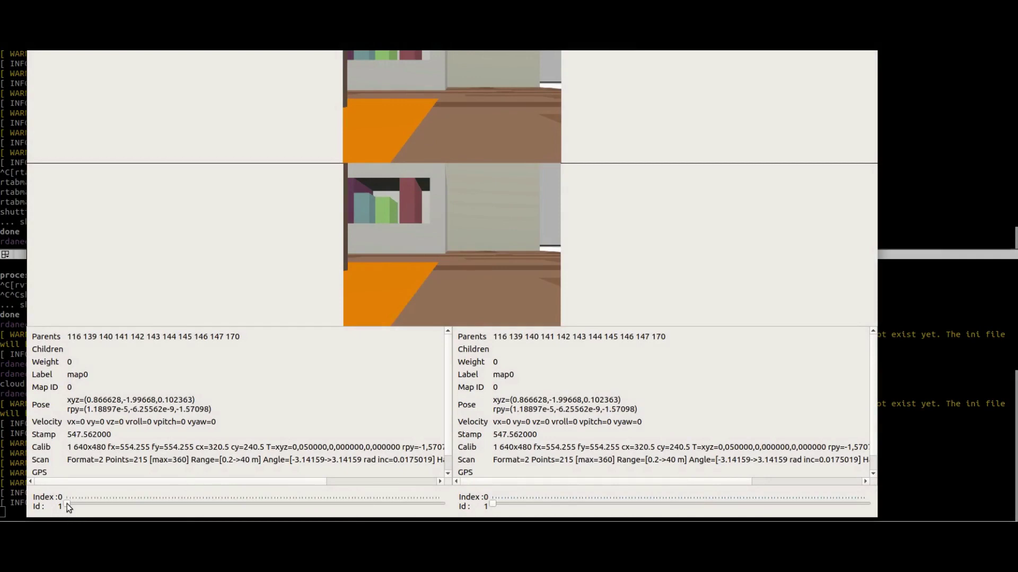
drag(67, 504, 43, 504)
Export the 3D map as an assembled dense point cloud to cloud.pcd and close the database viewer
click(43, 40)
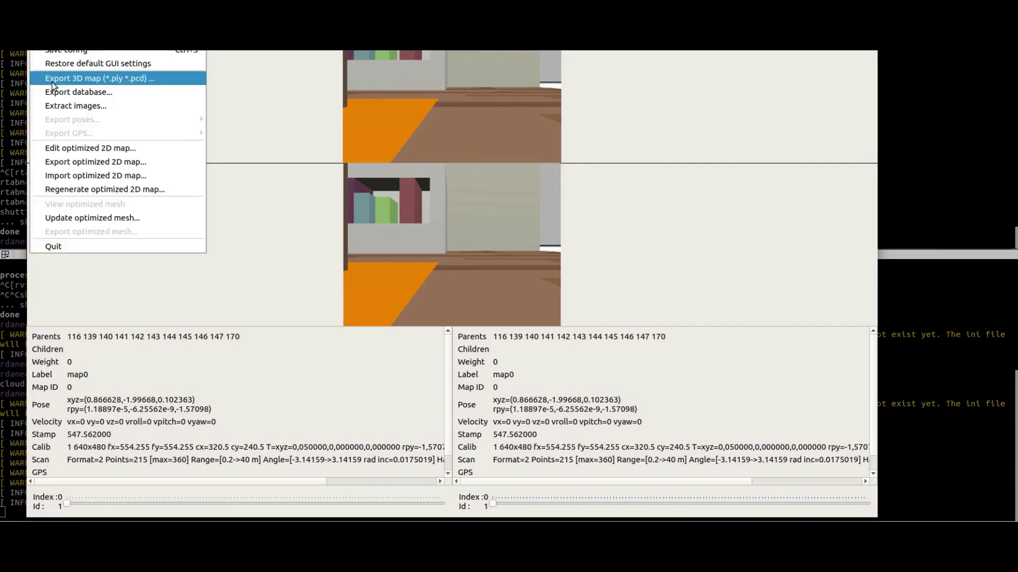
click(71, 77)
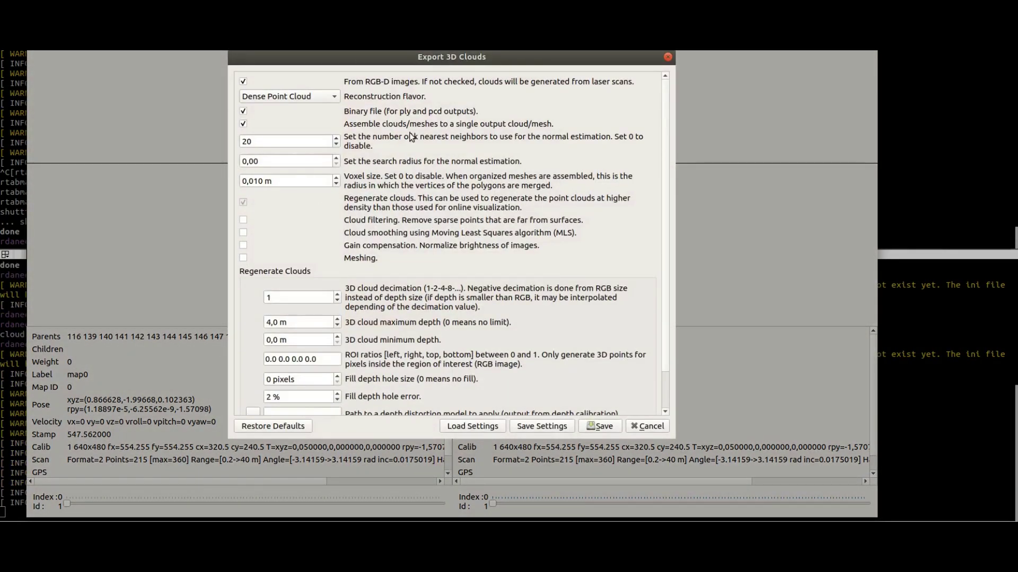
click(603, 428)
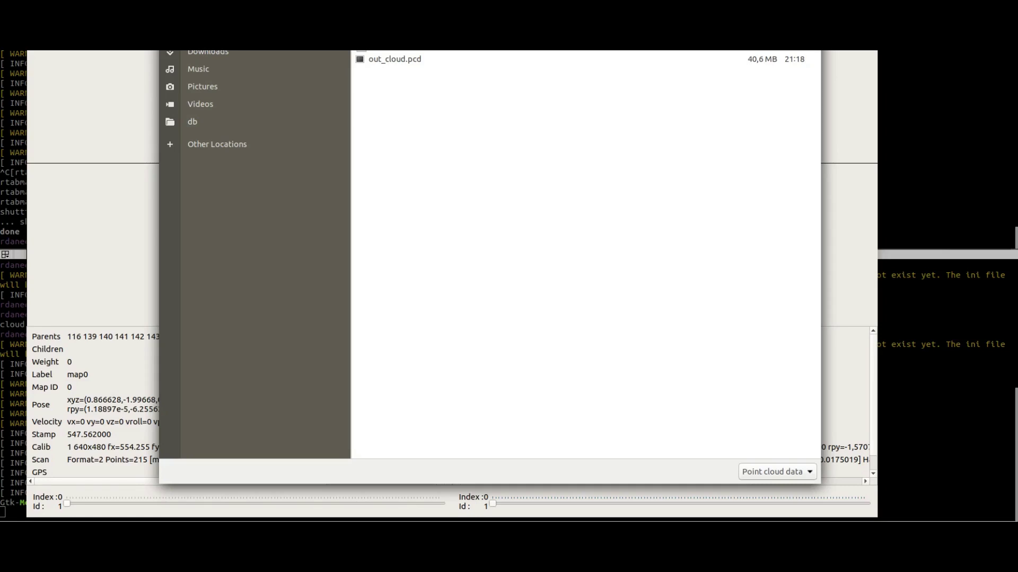
key(Return)
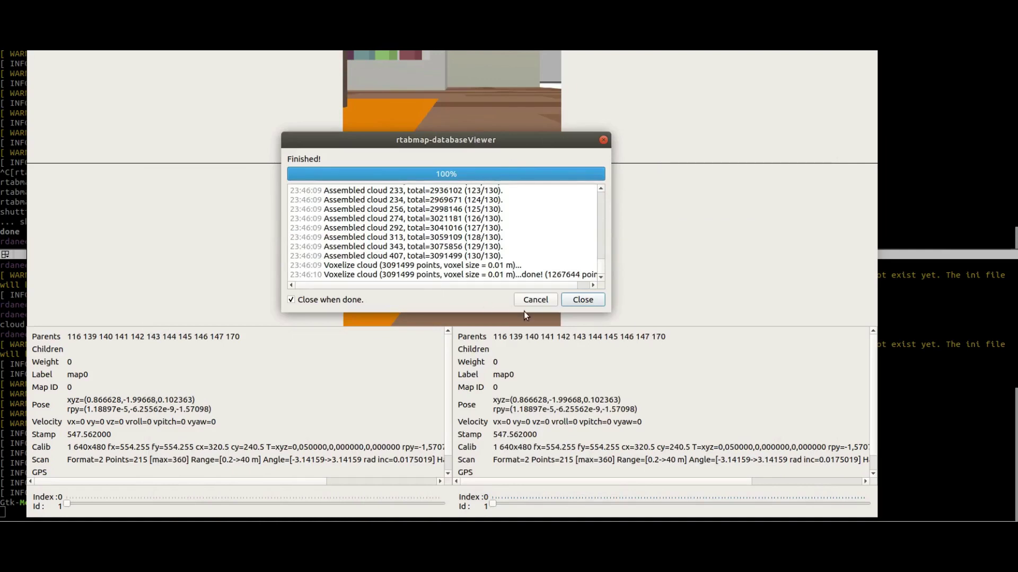
click(541, 300)
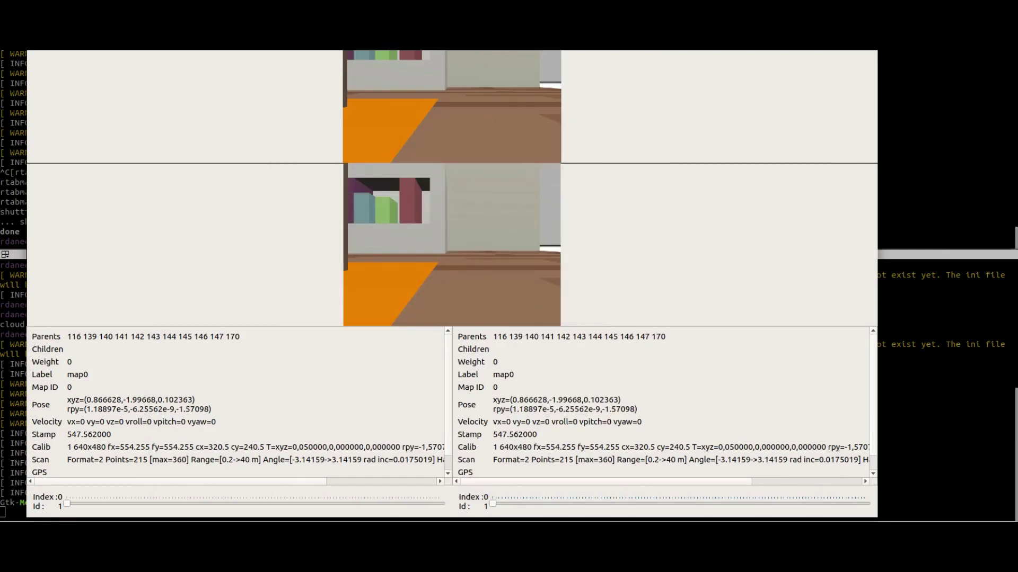
key(alt+F4)
click(435, 266)
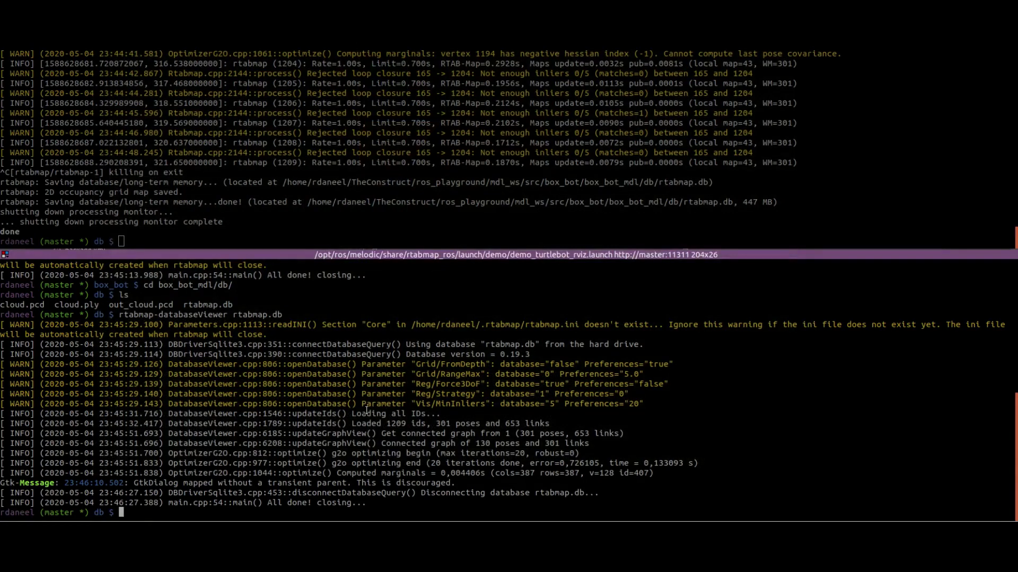
Switch to Visual Studio Code and copy the pcl_viewer -multiview command for checking the conversion from Notes.rst
key(alt+Tab)
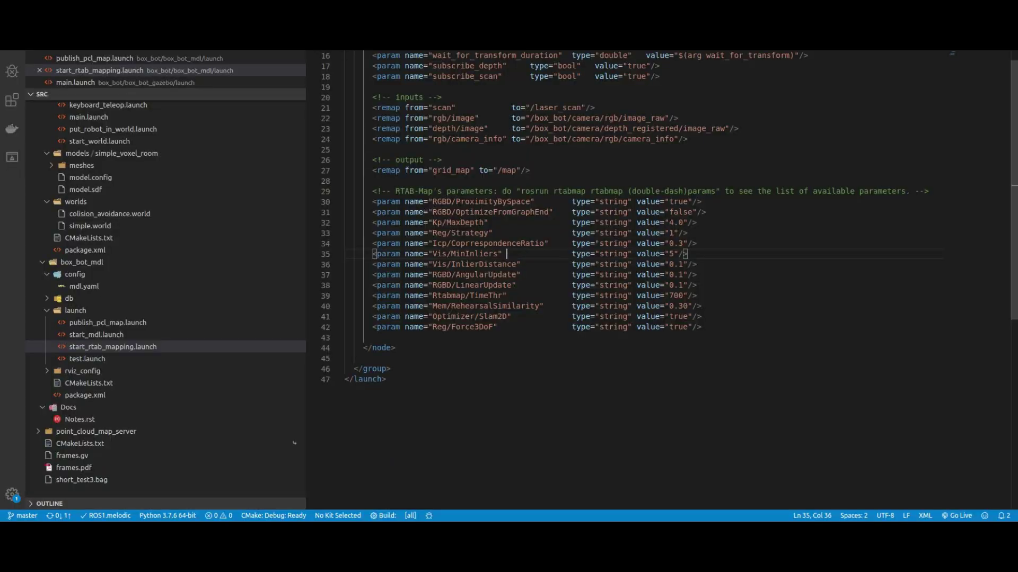
key(ctrl+Tab)
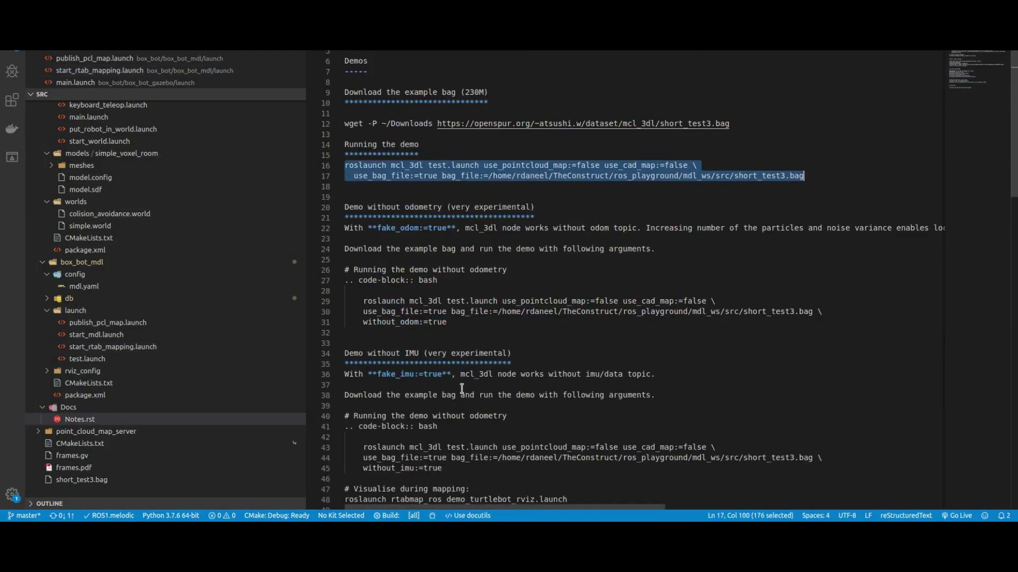
scroll(433, 374, down, 15)
scroll(433, 374, up, 4)
scroll(413, 239, up, 2)
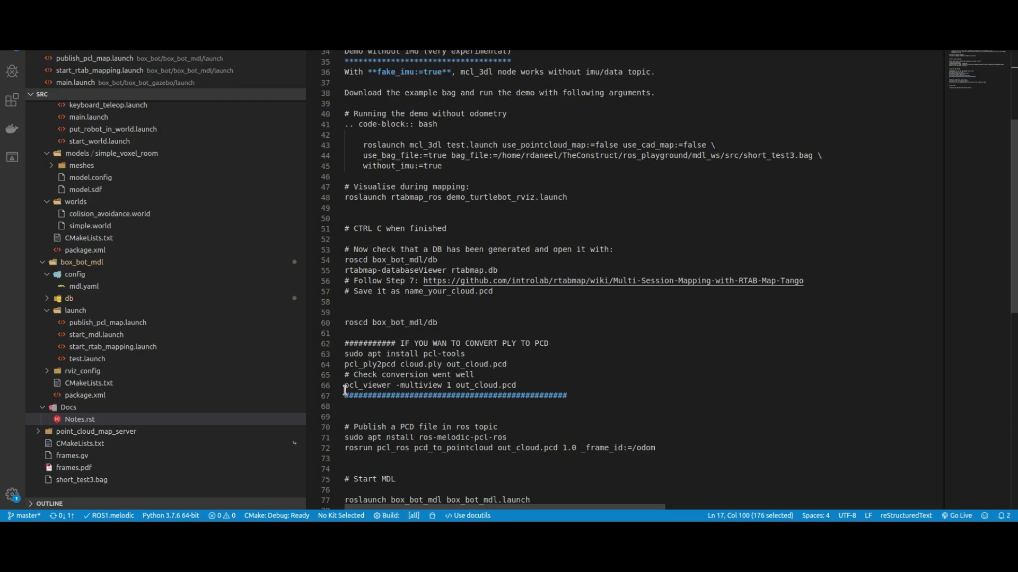
drag(345, 386, 518, 385)
right_click(488, 384)
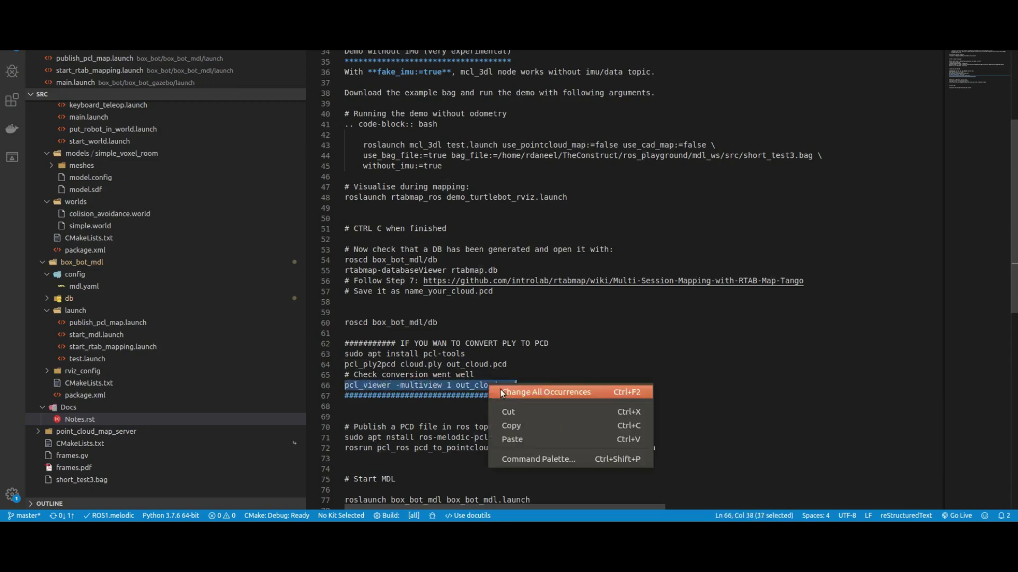
click(515, 427)
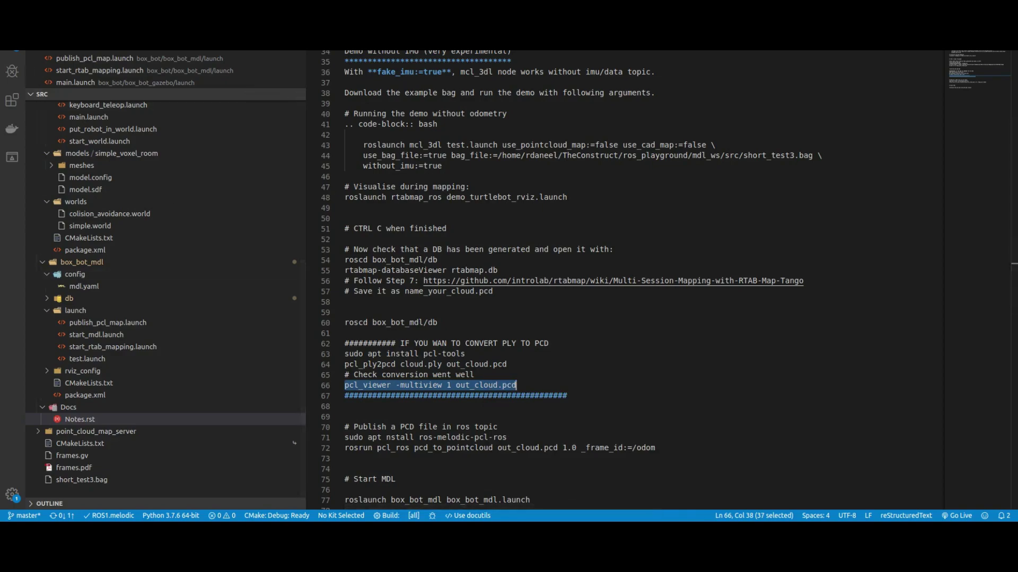
Return to the terminal and run pcl_viewer -multiview 1 cloud.pcd, based on the copied command
key(alt+Tab)
key(ctrl+shift+v)
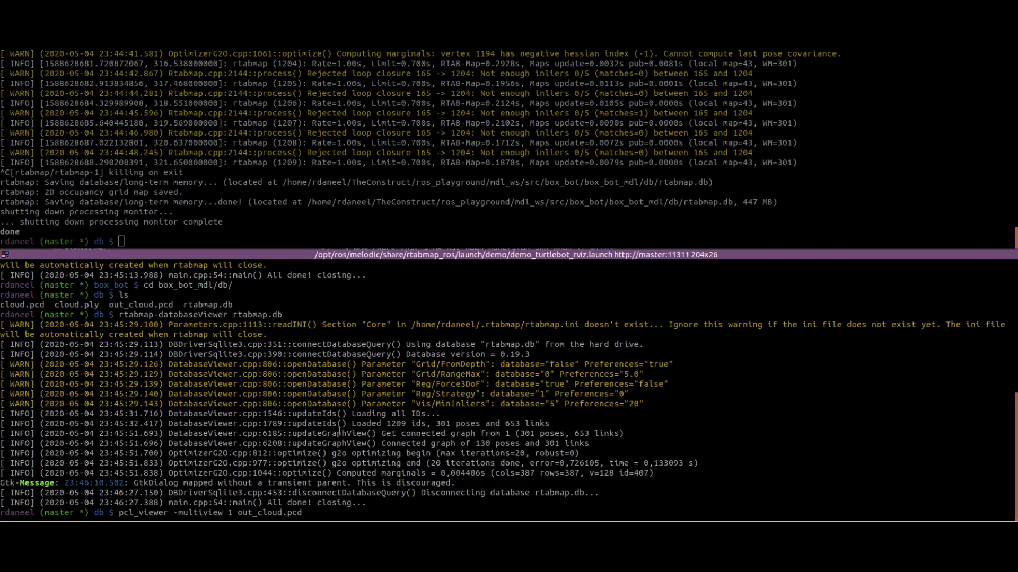
key(Left)
key(Left)
key(Left)
key(Left)
key(Left)
key(Left)
key(Left)
key(Left)
key(BackSpace)
key(BackSpace)
key(BackSpace)
key(BackSpace)
key(Return)
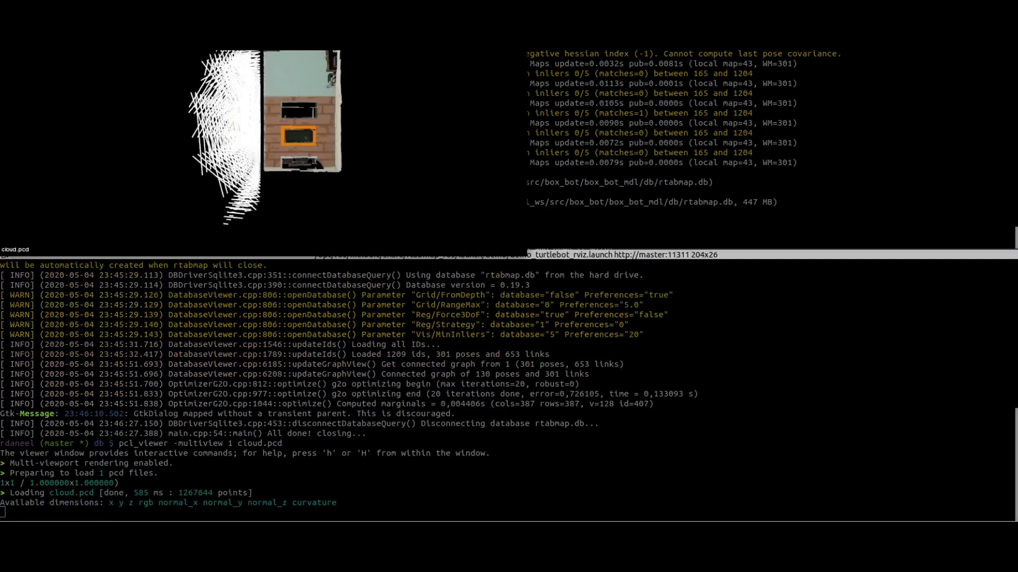
Examine the exported room's point cloud from a lower side angle, and stop the viewer
drag(272, 81, 312, 156)
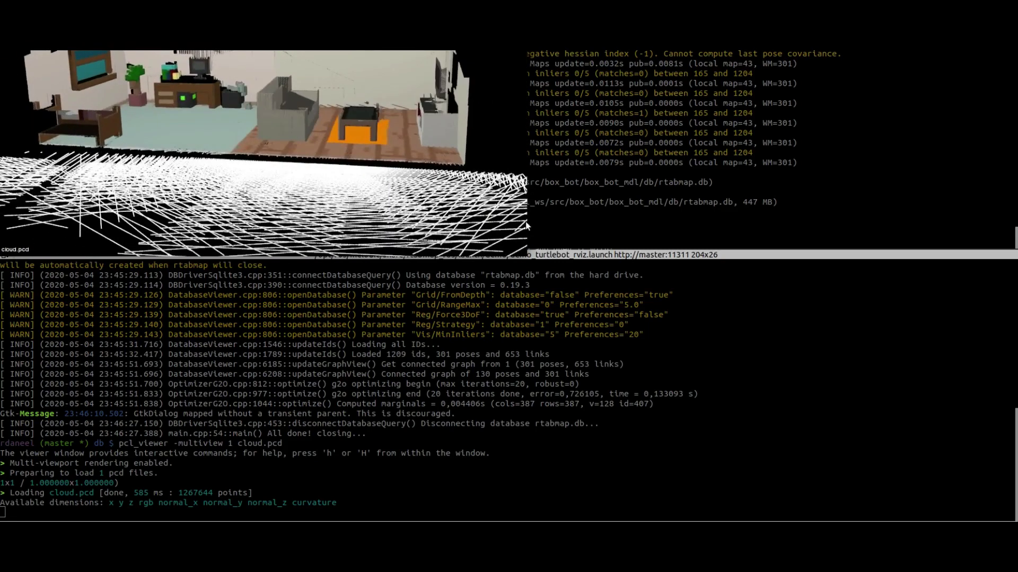
key(q)
key(ctrl+c)
key(ctrl+c)
key(ctrl+c)
key(ctrl+c)
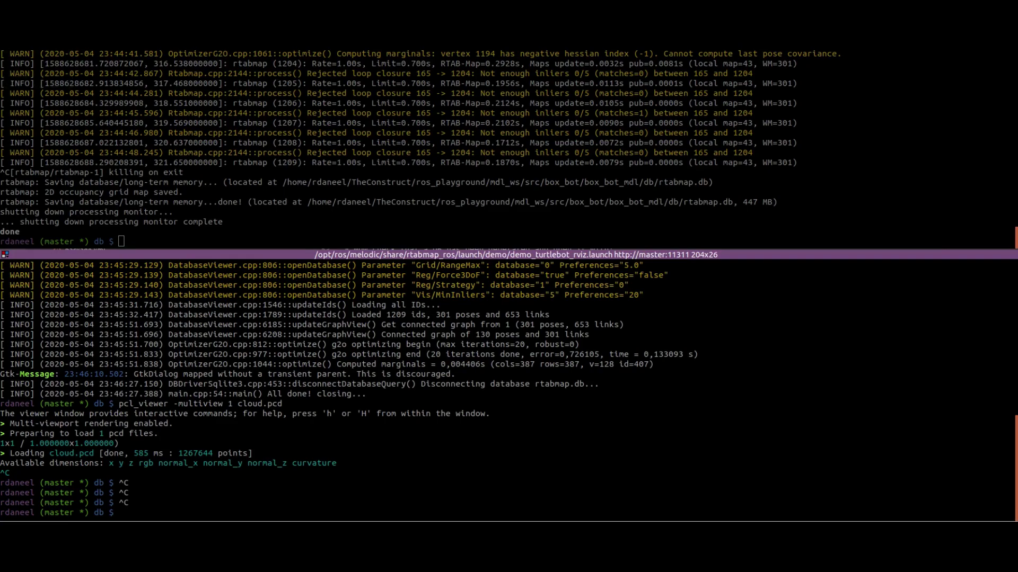
Switch to Visual Studio Code, open test.launch of box_bot_mdl and highlight its config_file argument line
key(alt+Tab)
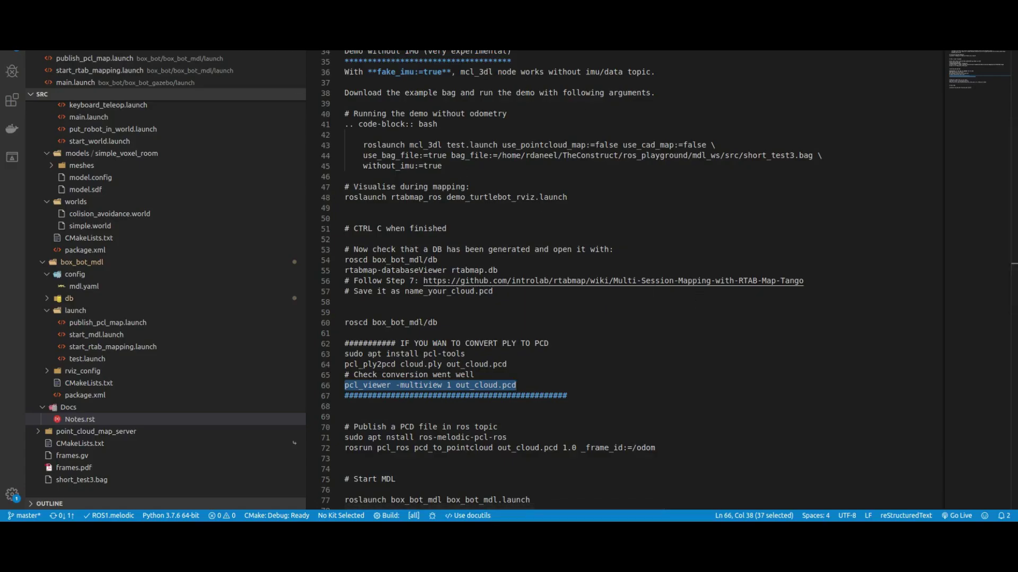
click(102, 335)
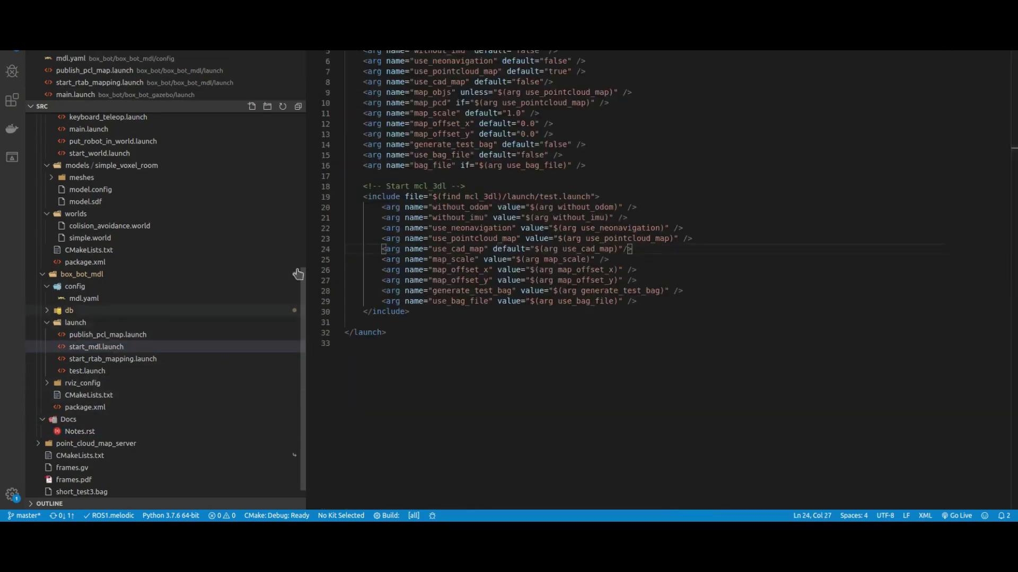
click(79, 430)
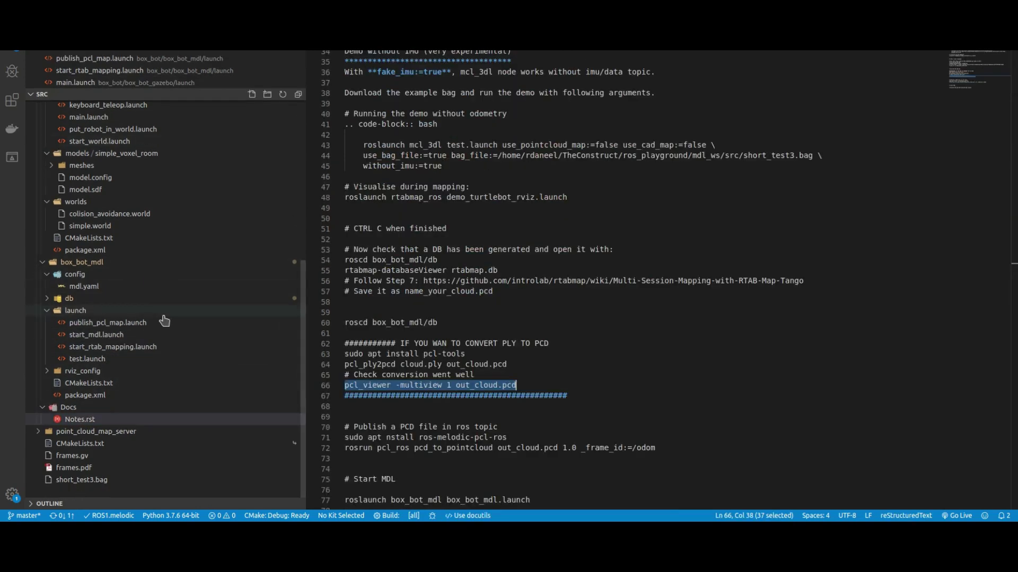
click(86, 360)
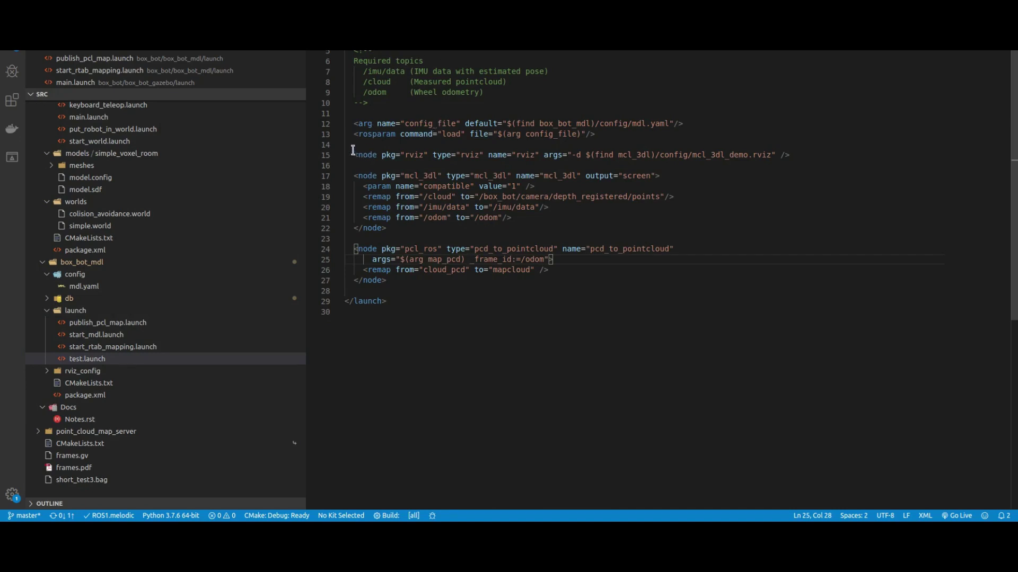
drag(353, 124, 684, 125)
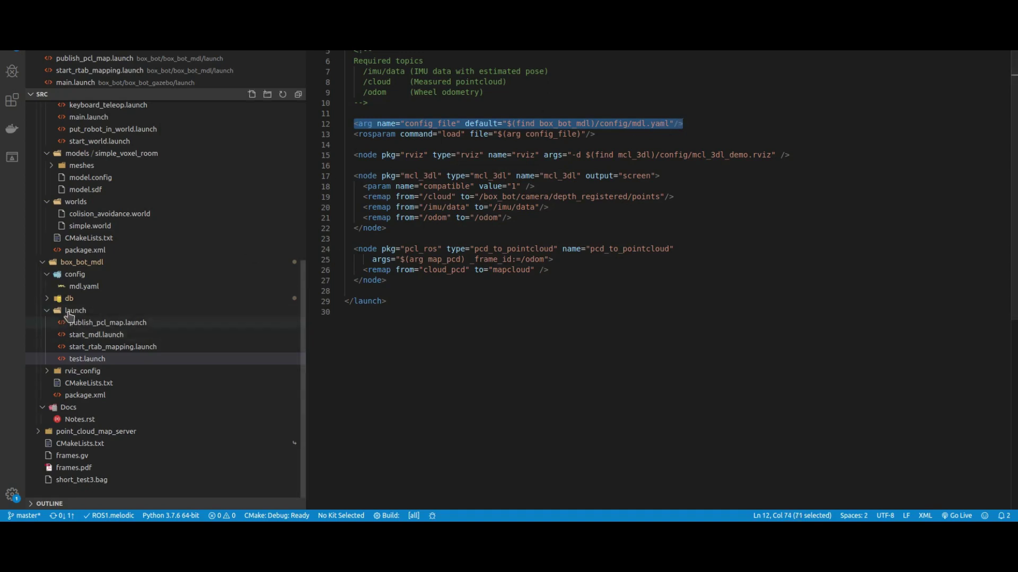
Open mdl.yaml in the config folder, set the frame_id of pcd_to_pointcloud to "map" and save the file
click(87, 289)
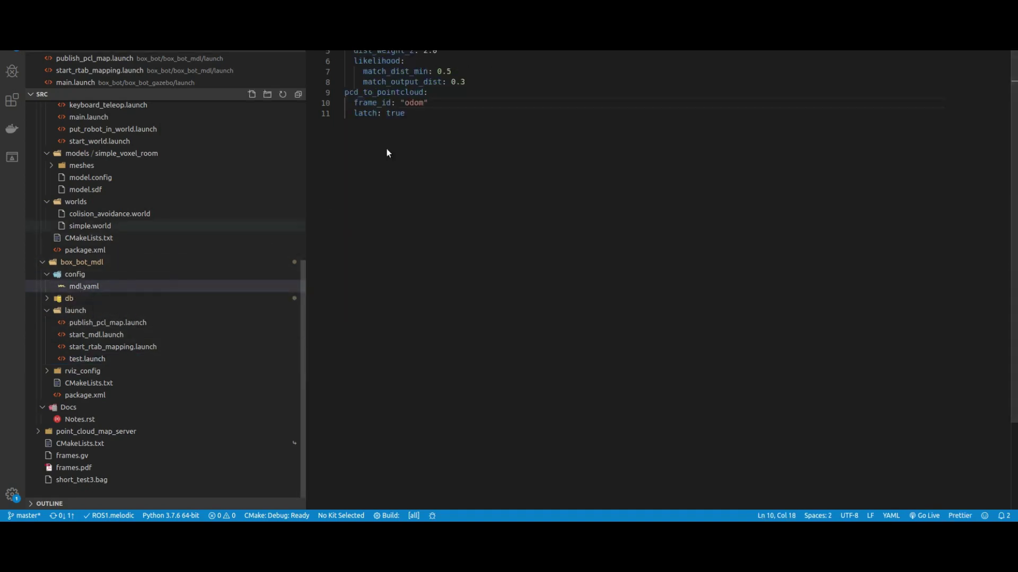
drag(353, 19, 418, 18)
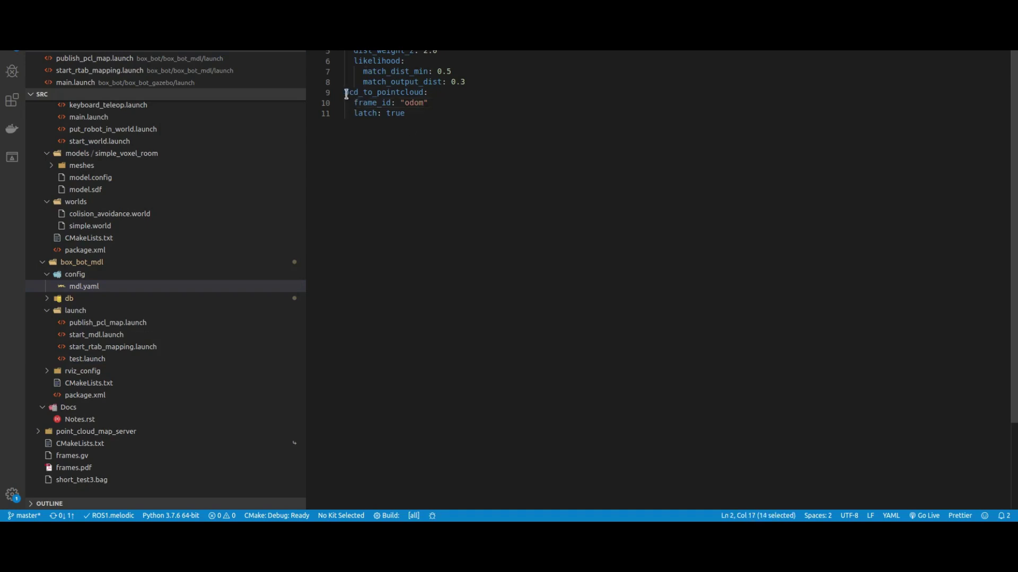
drag(347, 94, 403, 94)
click(417, 105)
double_click(416, 105)
text(map)
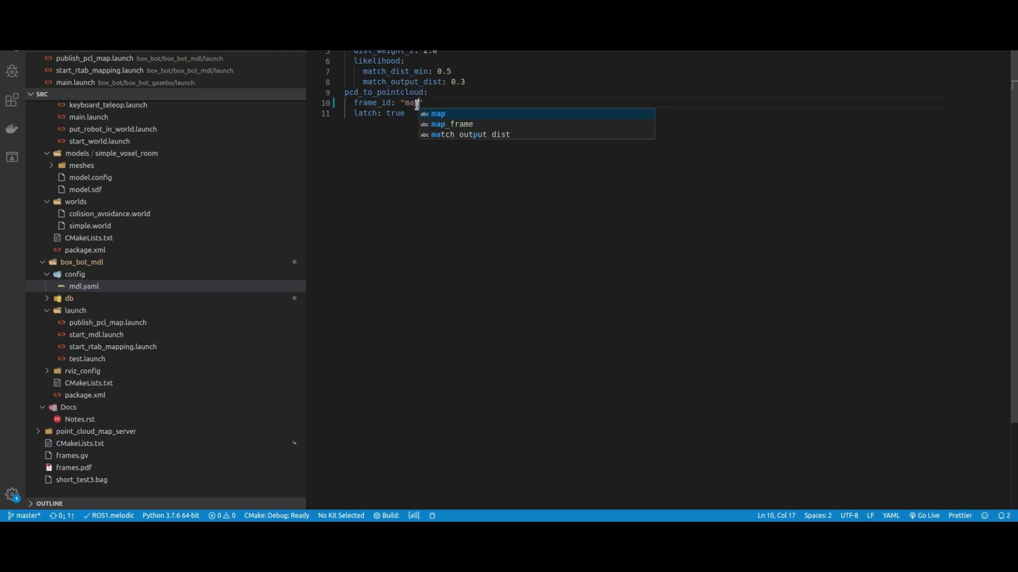
key(Escape)
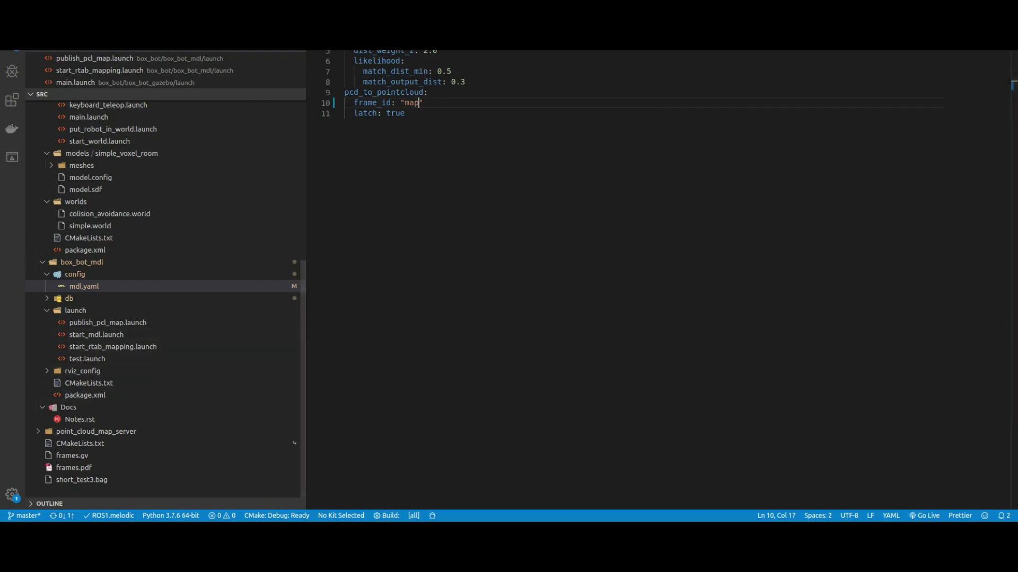
Go back to test.launch and examine the rosparam load line and the RViz node with its mcl_3dl_demo configuration
key(ctrl+Tab)
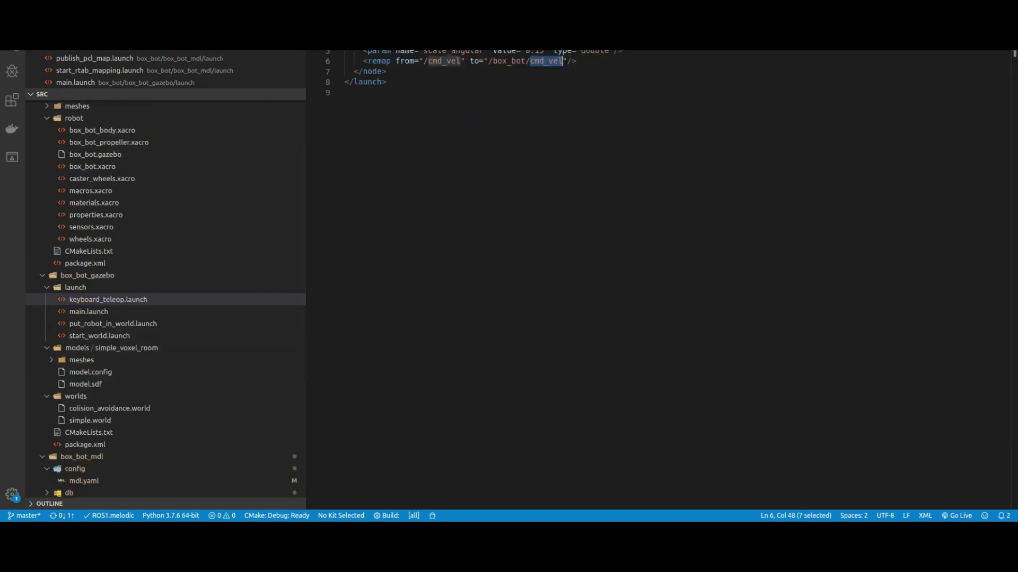
key(ctrl+Tab)
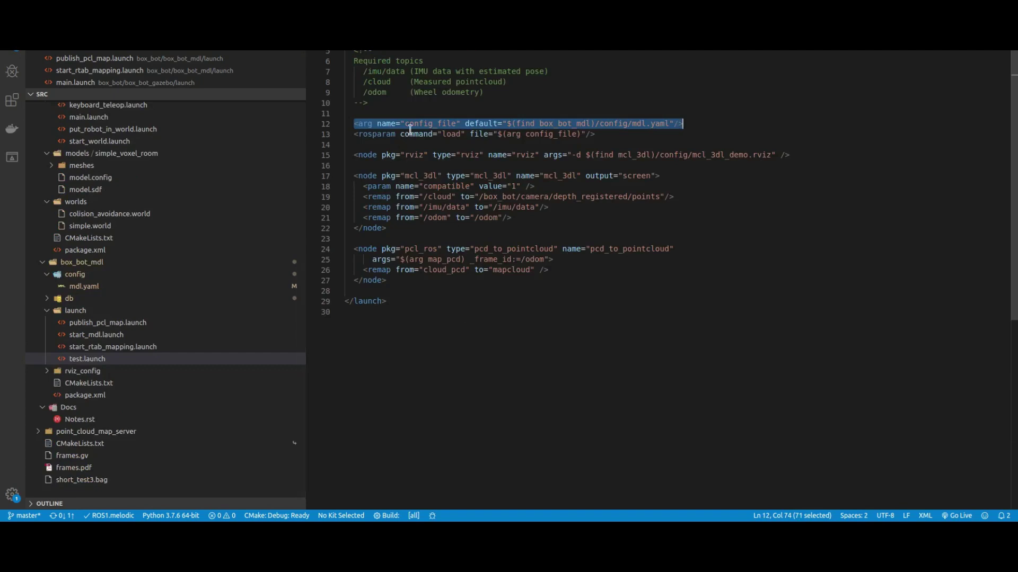
click(502, 132)
double_click(384, 135)
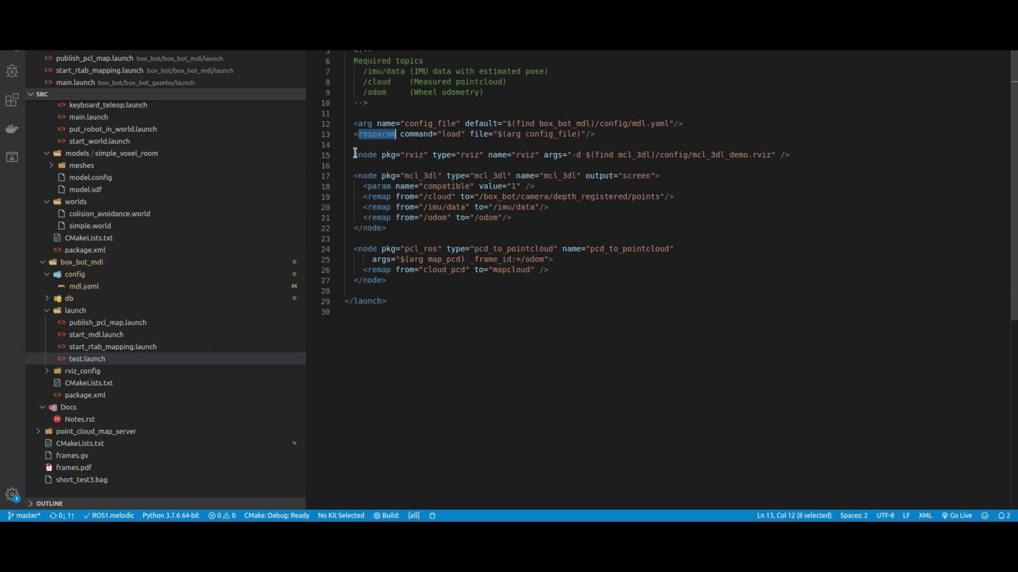
drag(354, 154, 779, 150)
triple_click(783, 150)
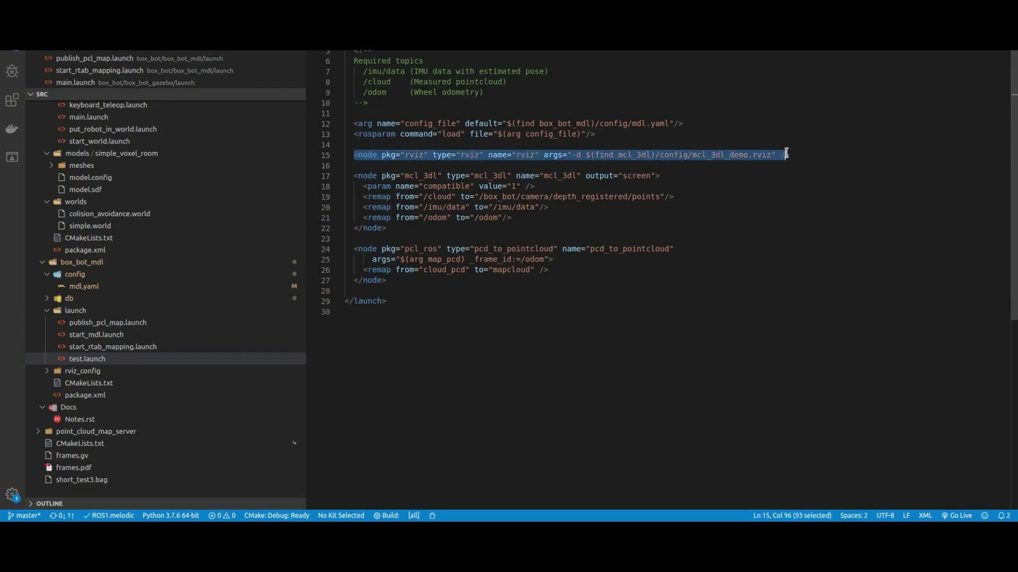
double_click(730, 154)
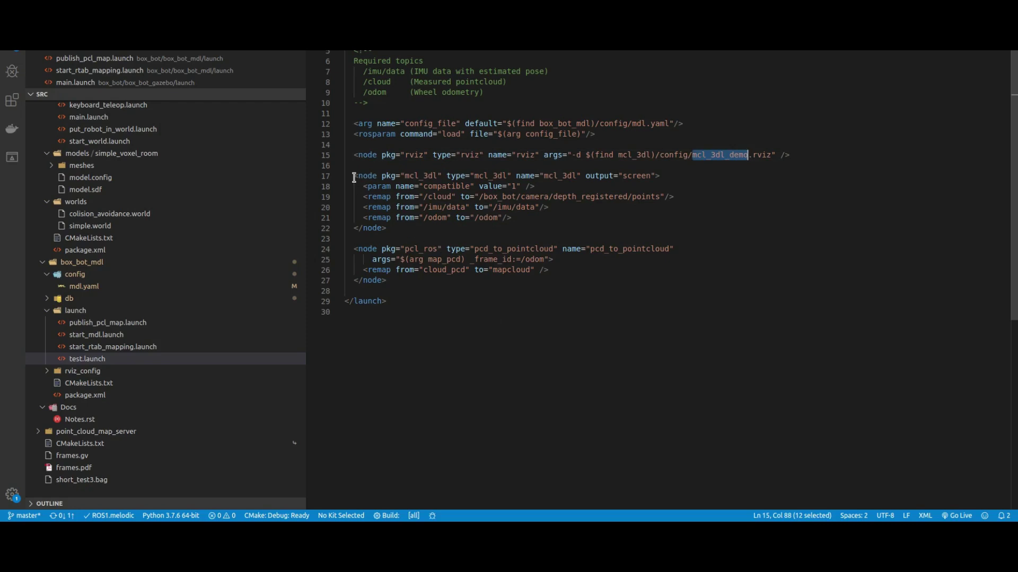
Examine the mcl_3dl node in test.launch, including its remaps for the /cloud, /imu/data and /odom topics
drag(354, 176, 404, 227)
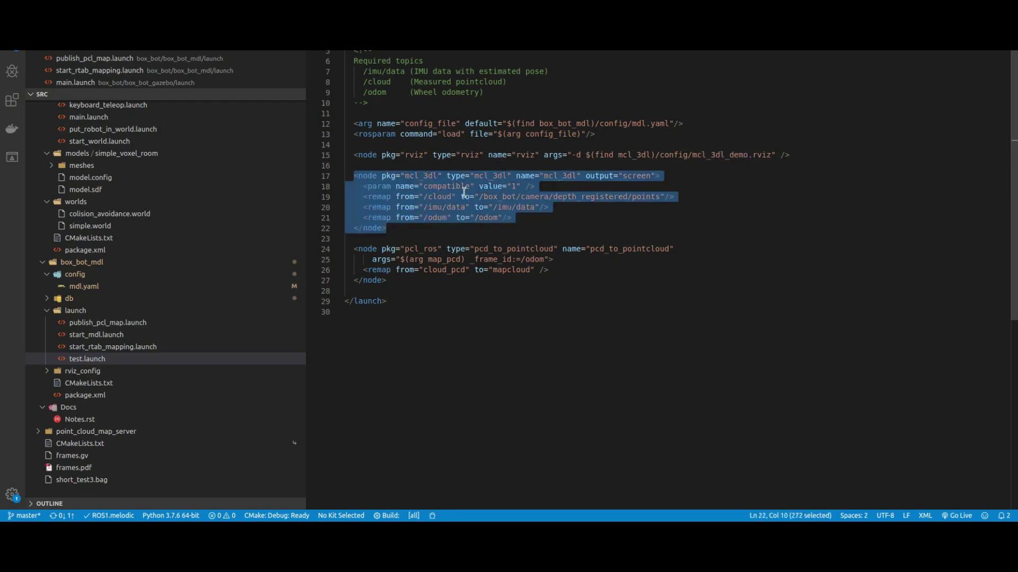
click(464, 196)
drag(515, 218, 366, 199)
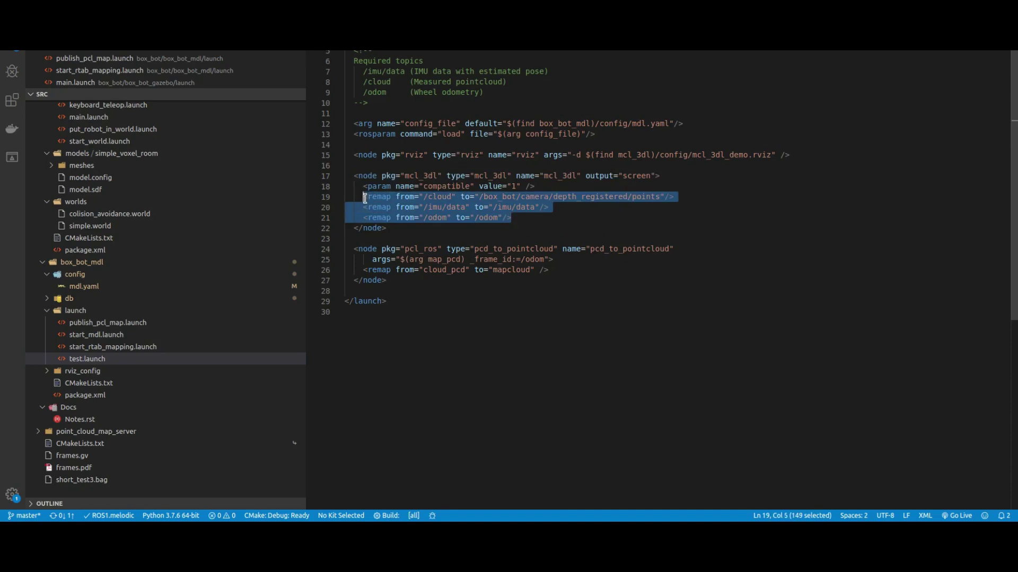
click(470, 213)
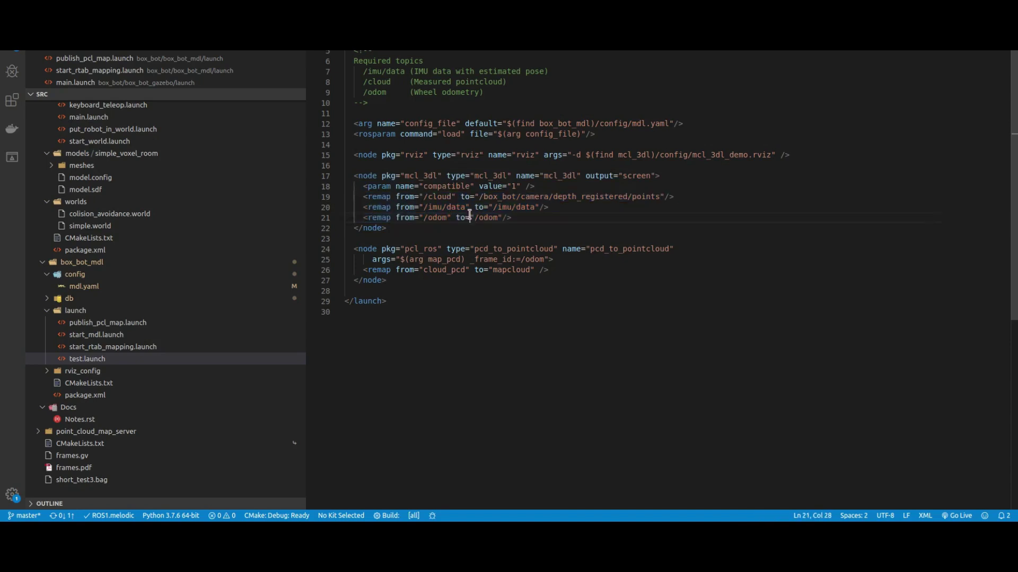
drag(423, 197, 658, 197)
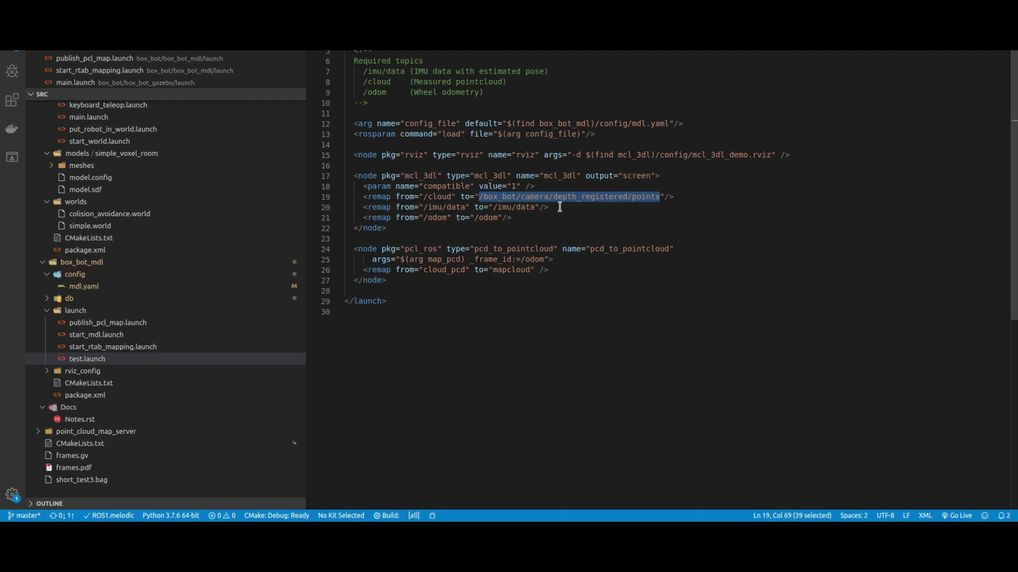
click(439, 194)
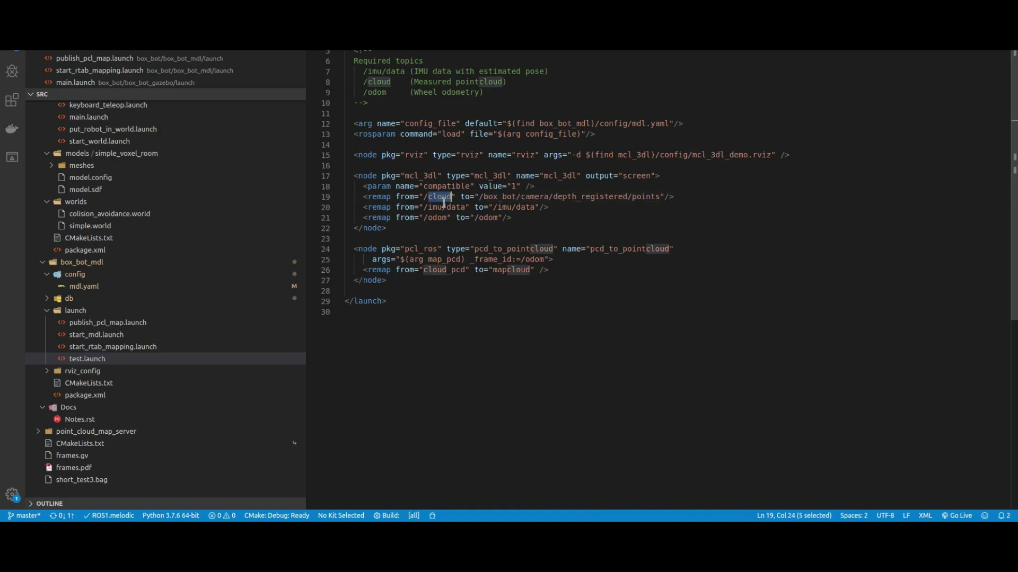
click(441, 208)
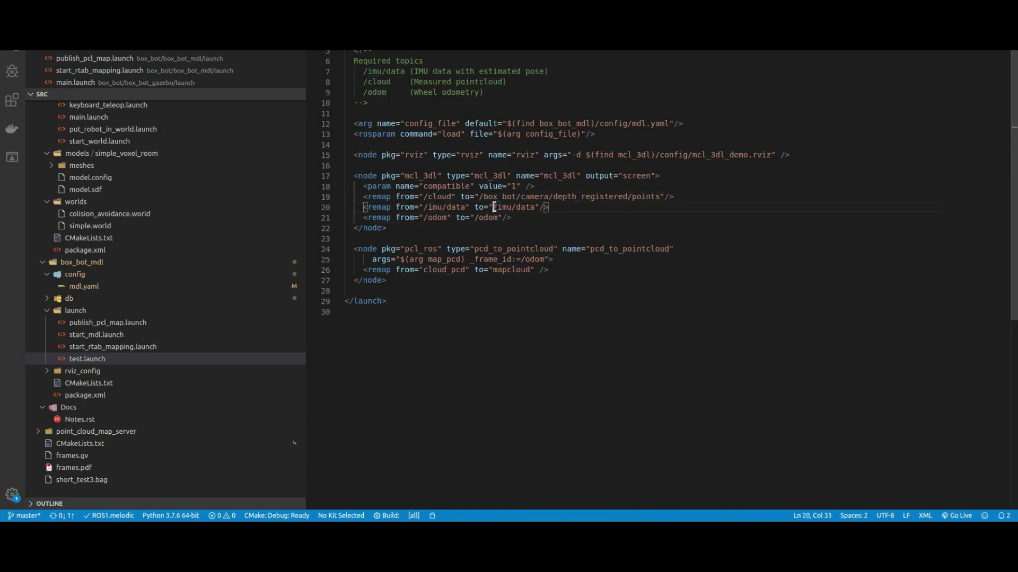
drag(494, 208, 533, 208)
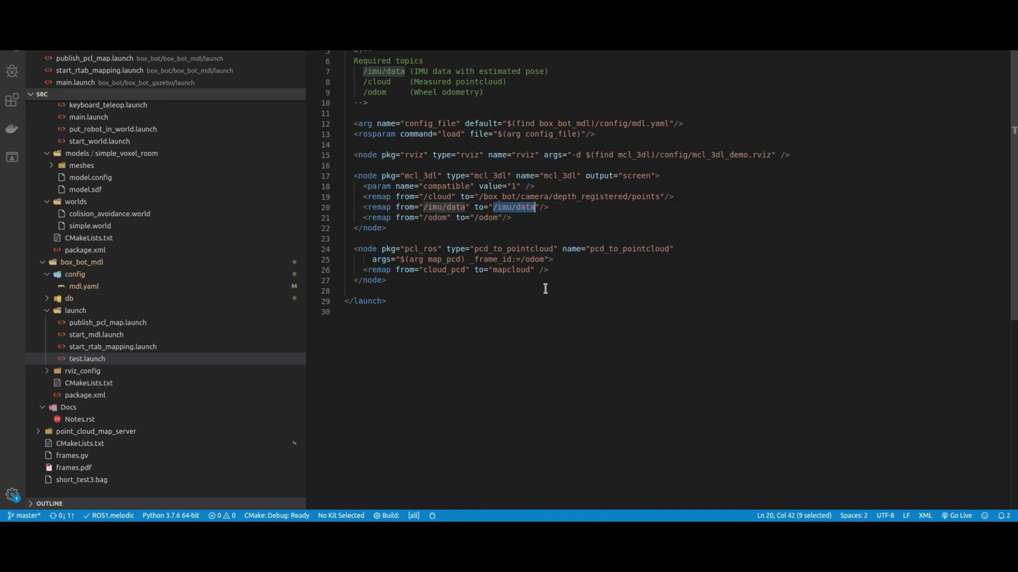
Examine the pcd_to_pointcloud node in test.launch and the point cloud files in box_bot_mdl's db folder
click(414, 282)
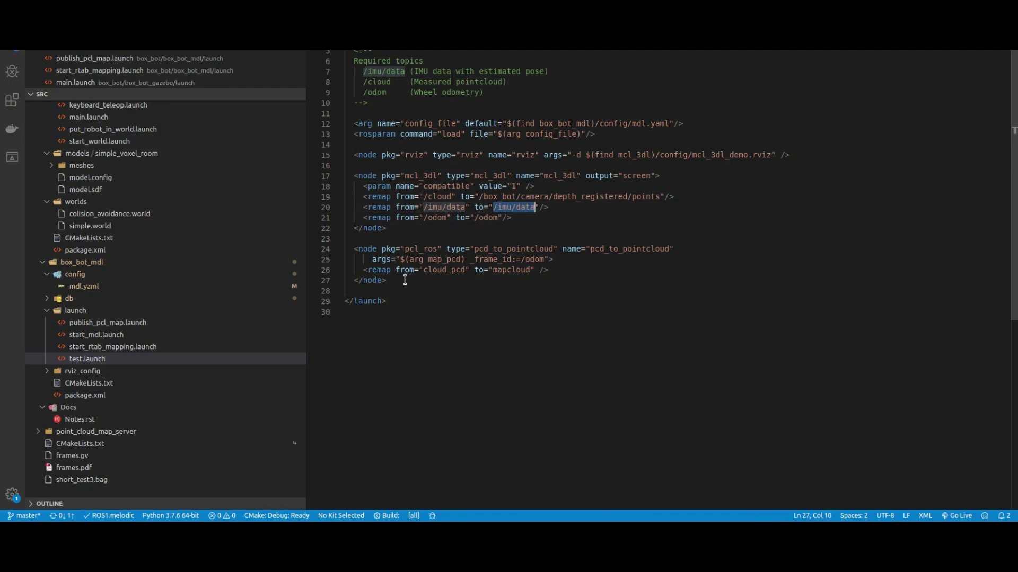
click(354, 247)
drag(354, 247, 405, 280)
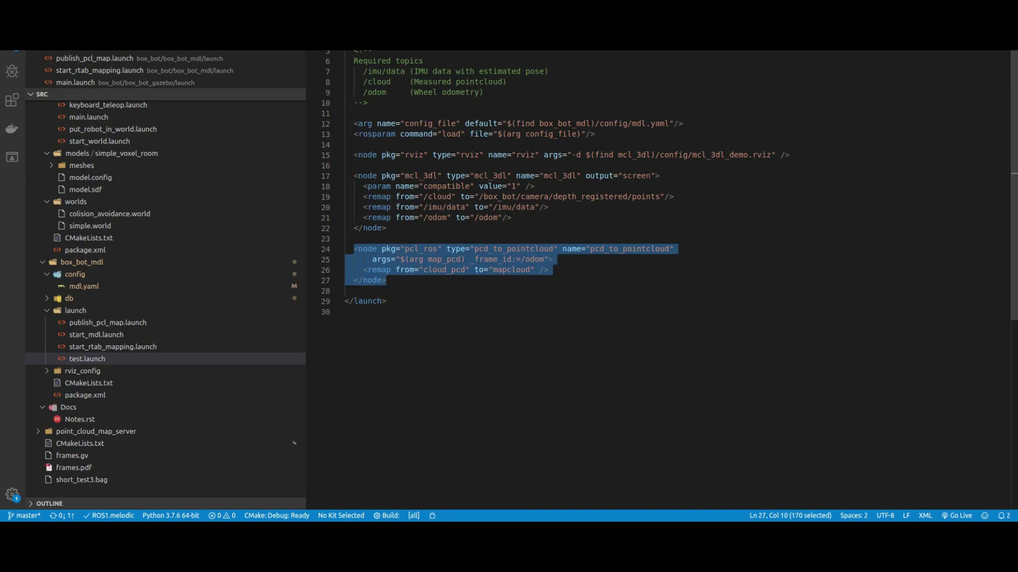
click(48, 301)
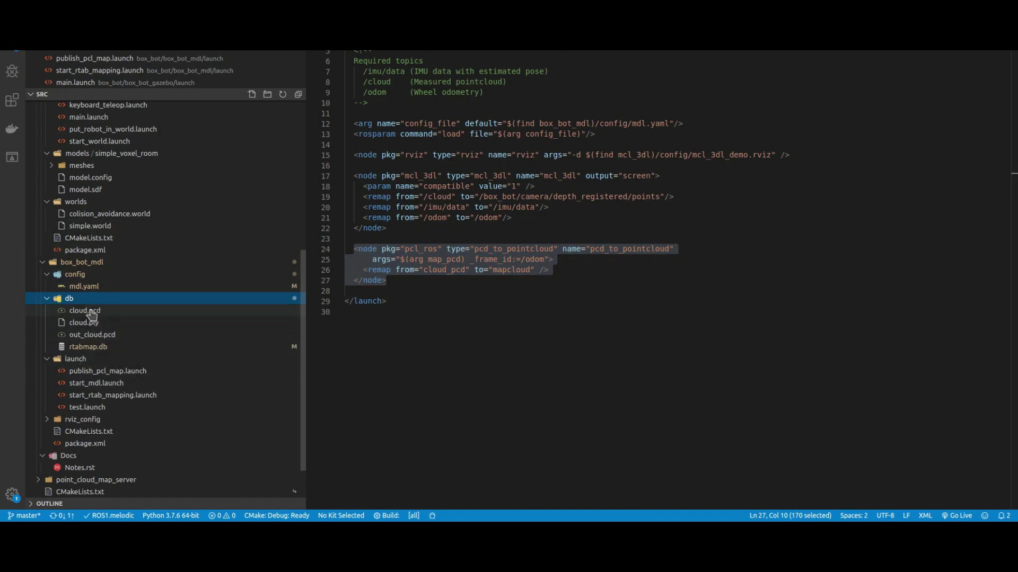
click(548, 254)
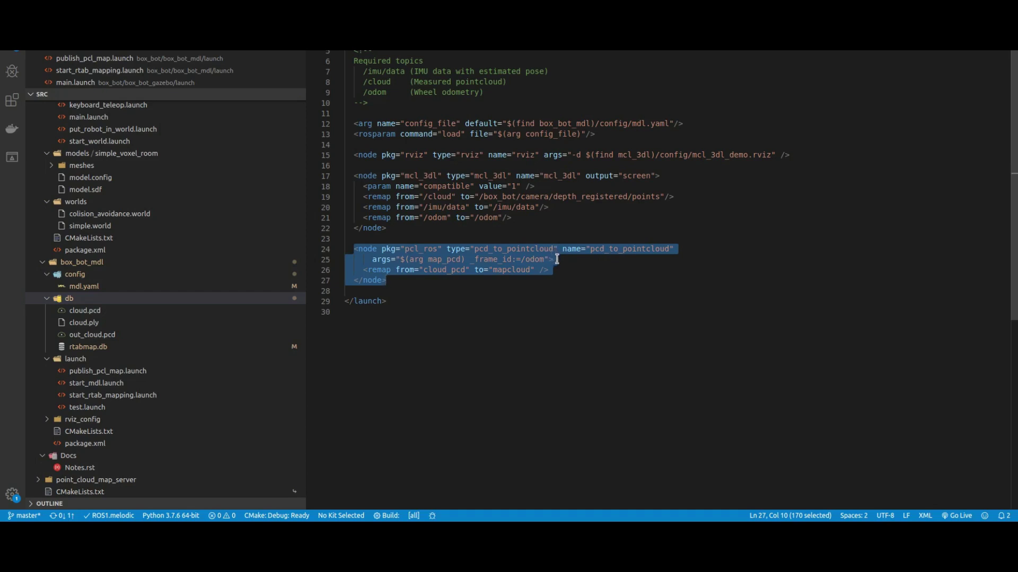
click(559, 270)
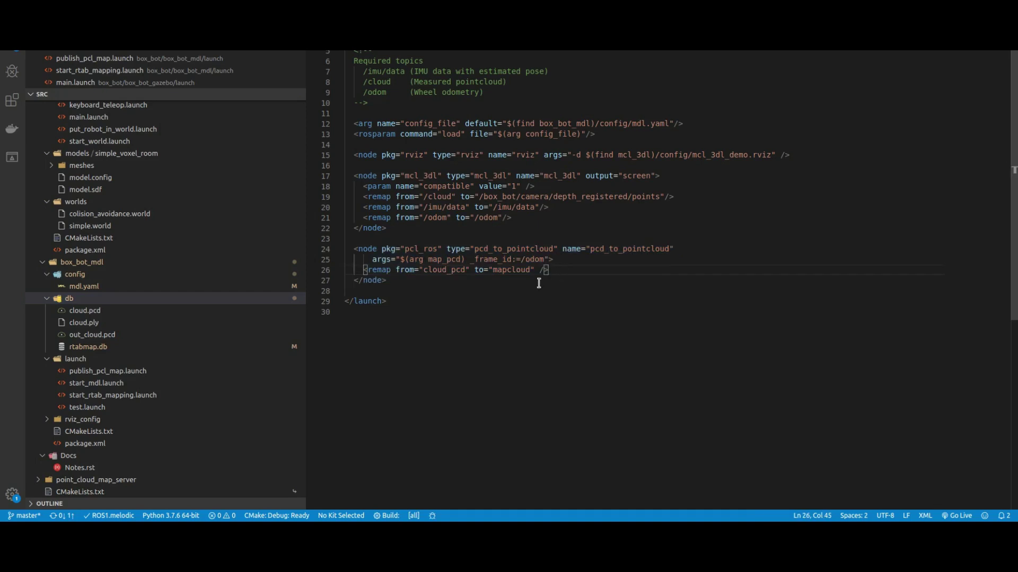
double_click(407, 176)
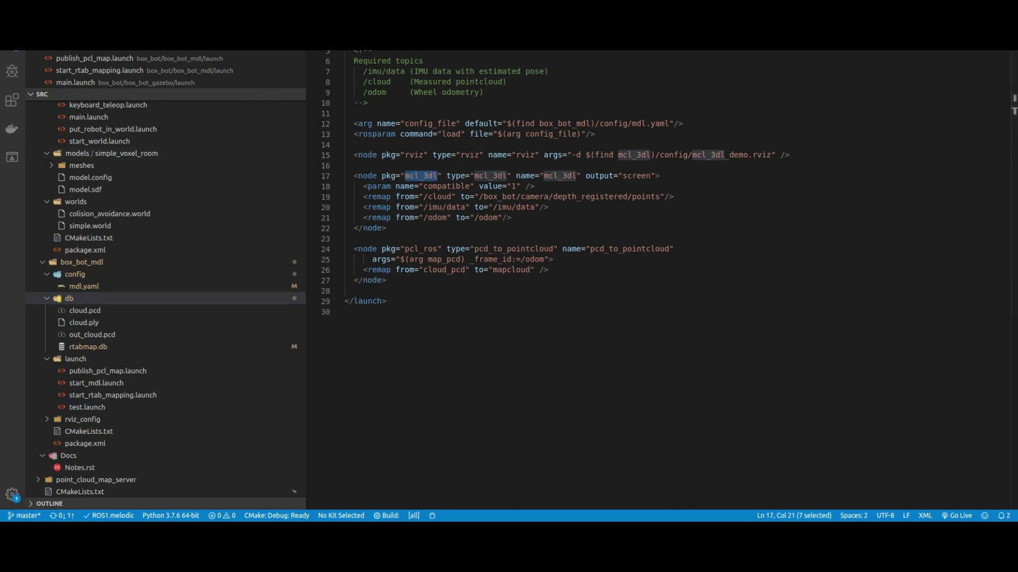
Switch to the terminal, stop the keyboard teleop, and run "roslaunch box_bot_mdl test.launch" in its place
key(alt+Tab)
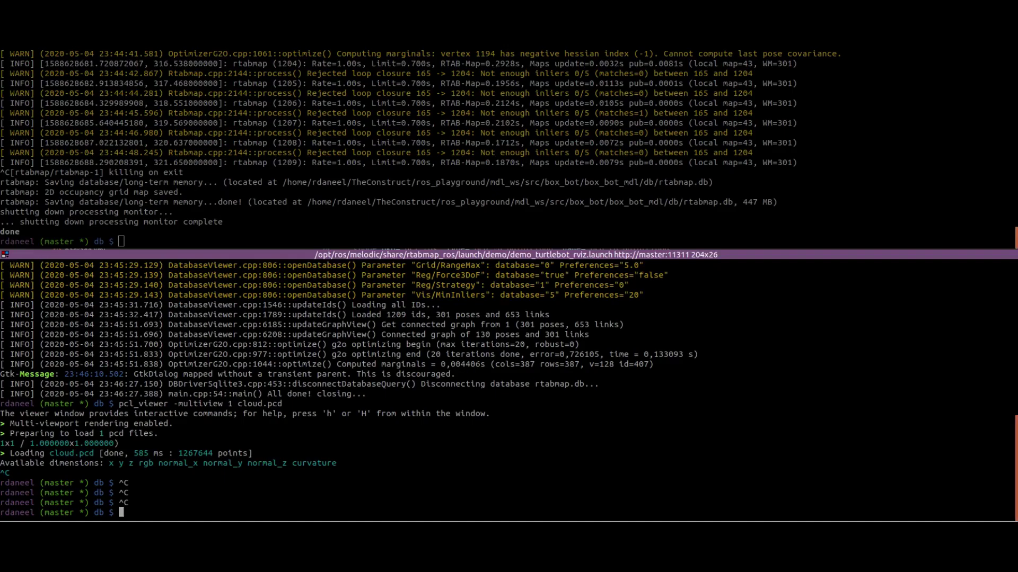
key(alt+Tab)
click(370, 228)
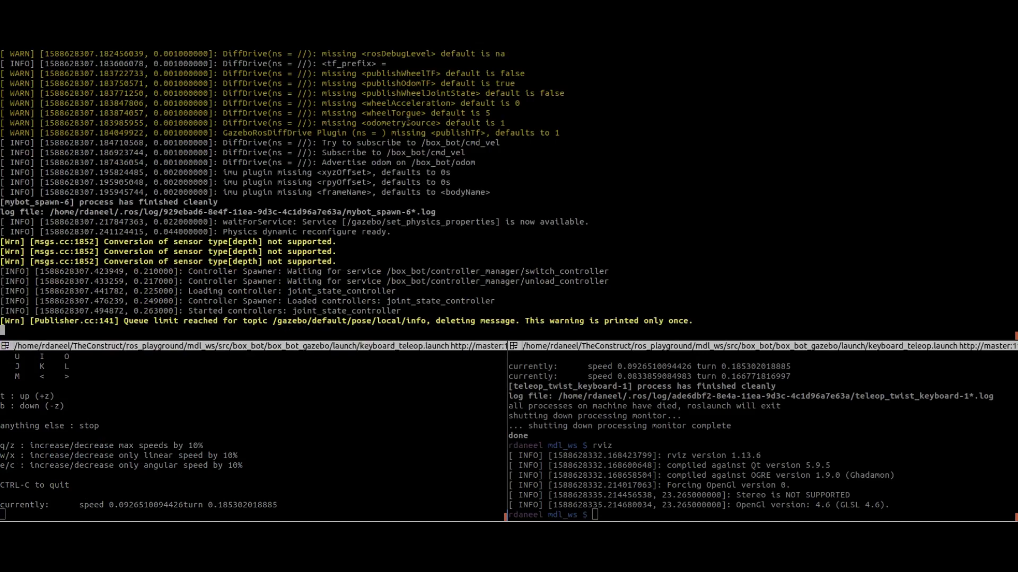
click(313, 470)
click(658, 476)
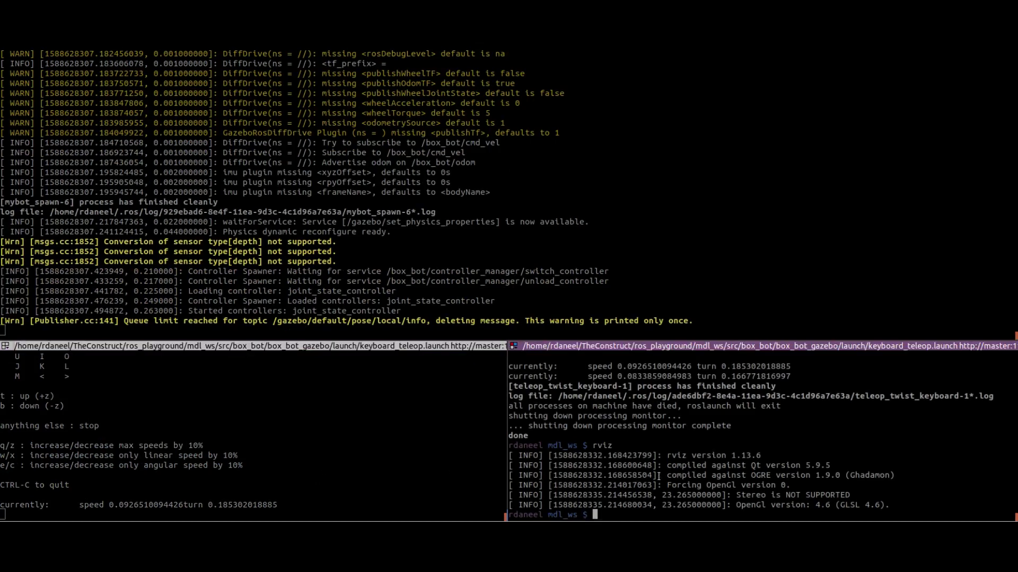
click(420, 464)
key(ctrl+c)
key(ctrl+c)
key(ctrl+c)
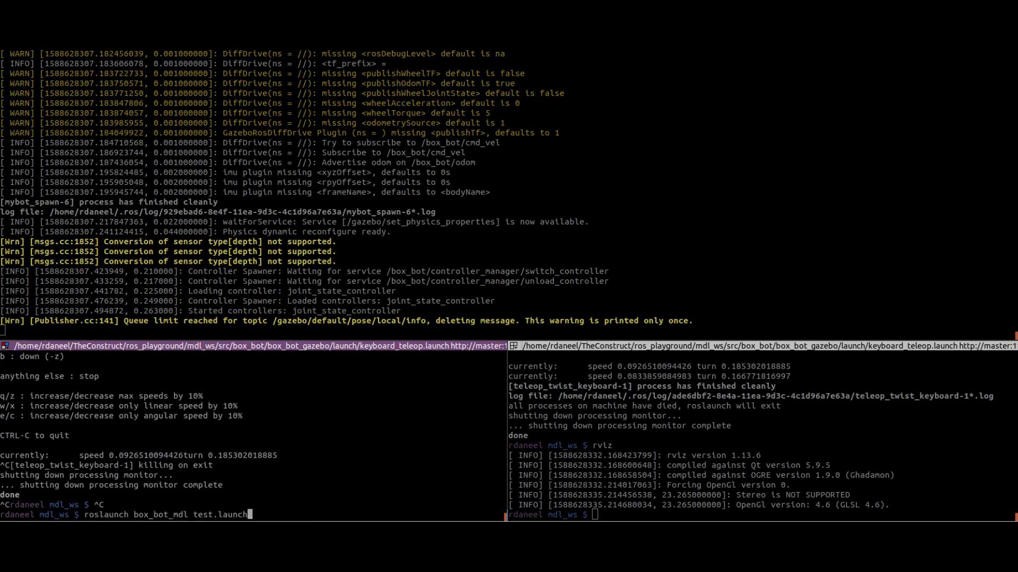
key(Return)
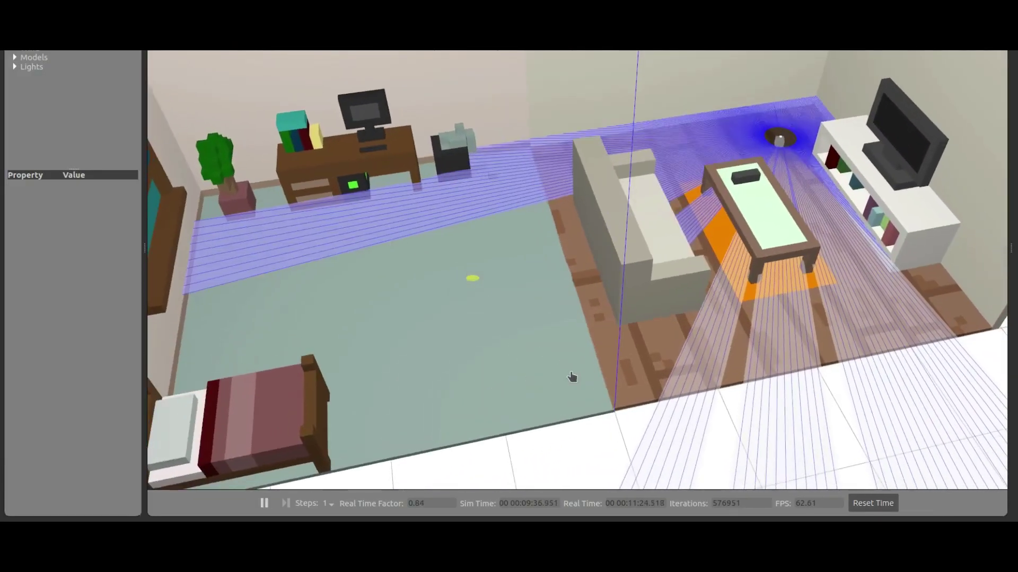
Compare the robot's position in the Gazebo room with the particles and room map in RViz
scroll(783, 178, down, 5)
scroll(782, 178, up, 5)
scroll(782, 178, up, 5)
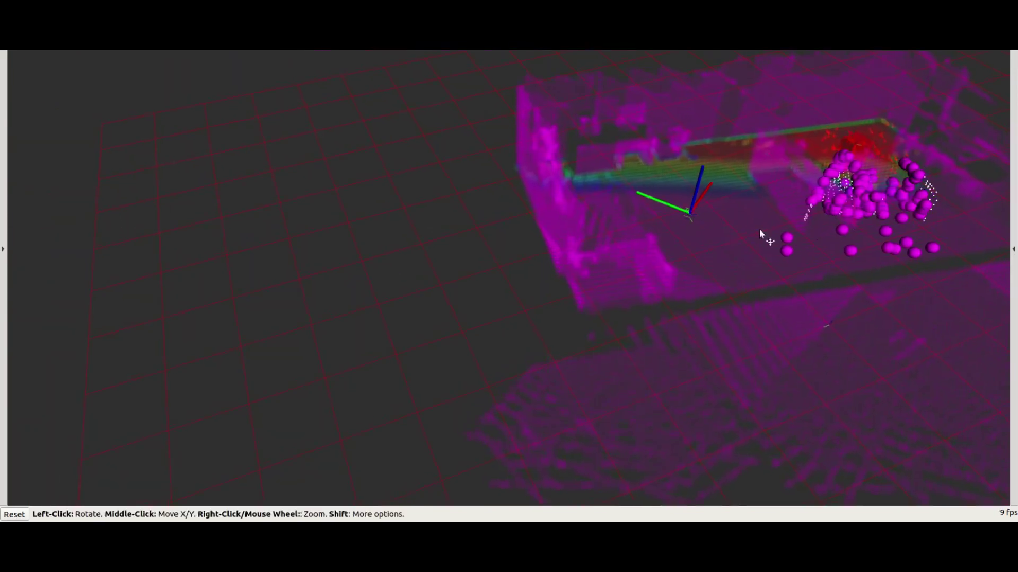
scroll(847, 228, down, 5)
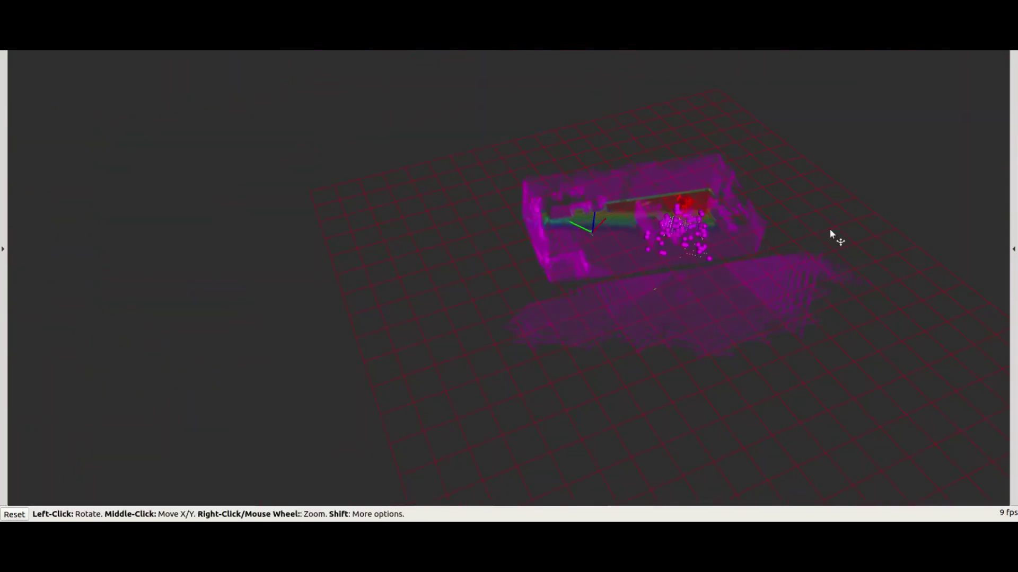
scroll(694, 225, up, 5)
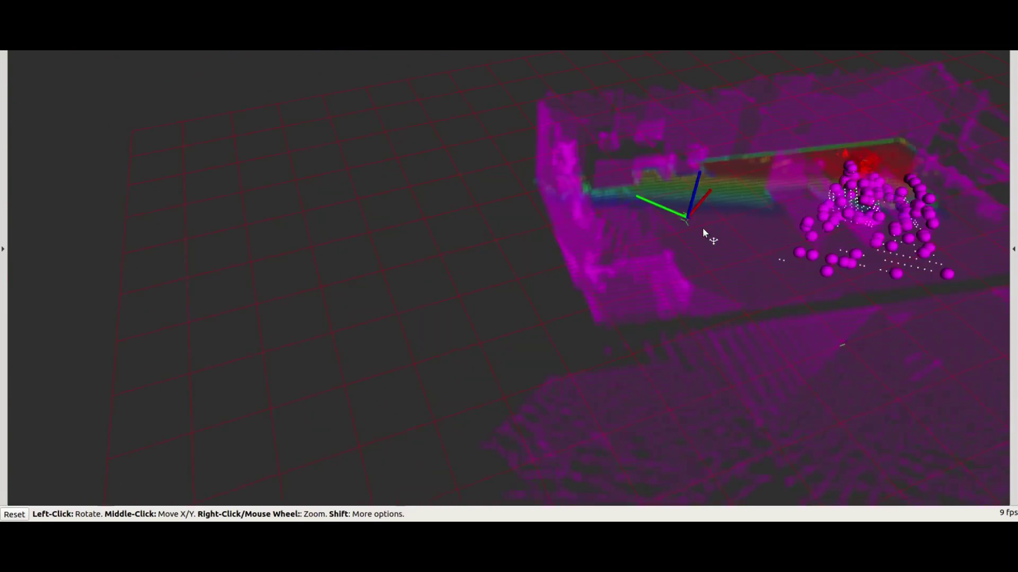
shift+drag(801, 209, 538, 199)
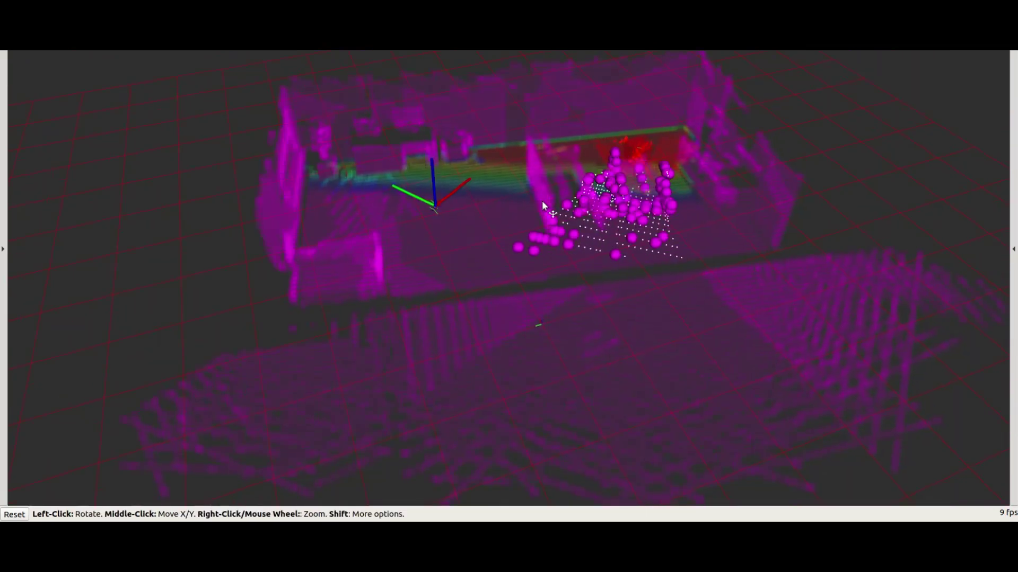
key(alt+Tab)
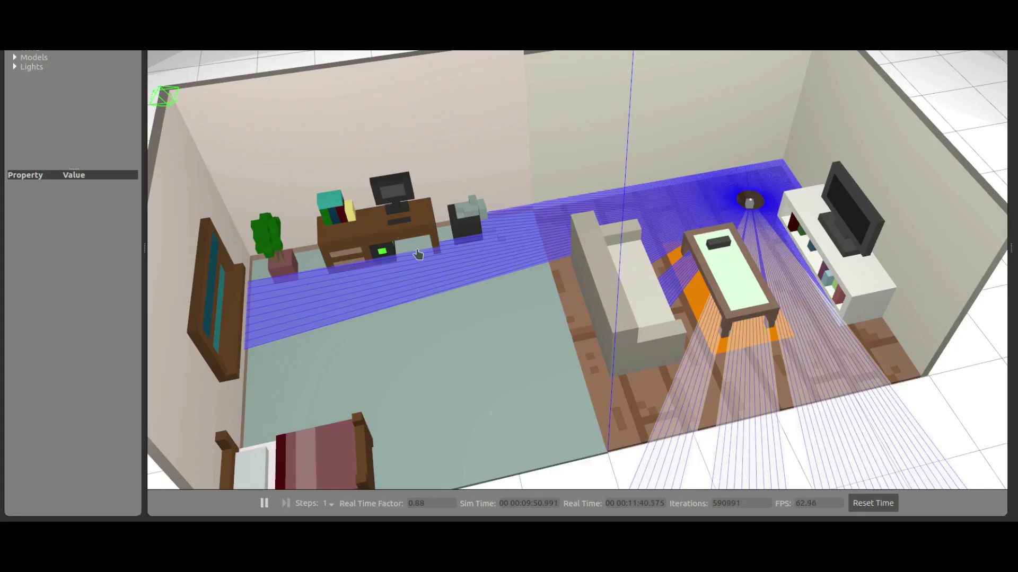
Stop the localization and the simulation in the terminal, and restart the simulation with "roslaunch box_bot_gazebo main.launch"
key(alt+Tab)
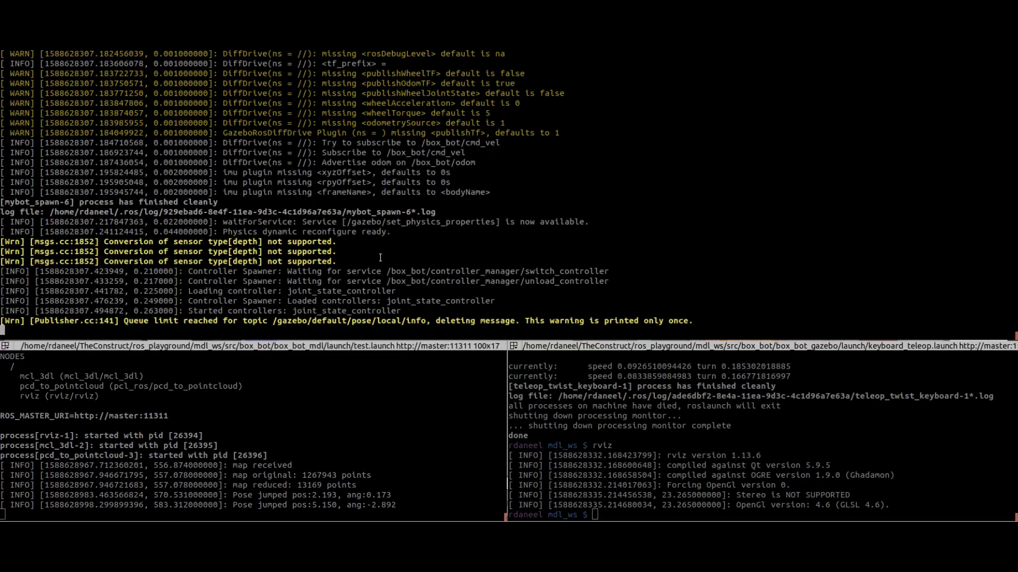
key(ctrl+c)
key(ctrl+c)
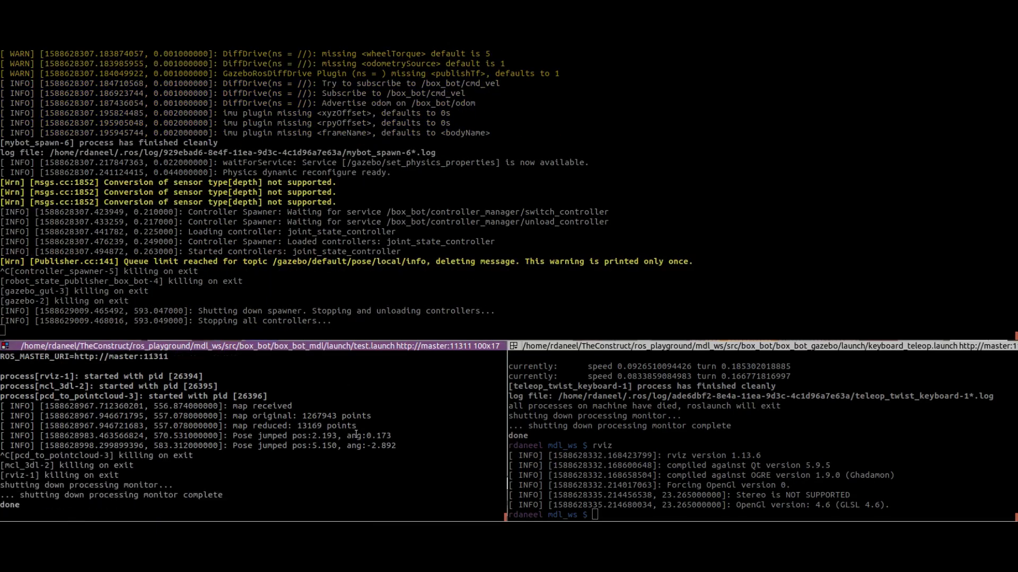
click(496, 284)
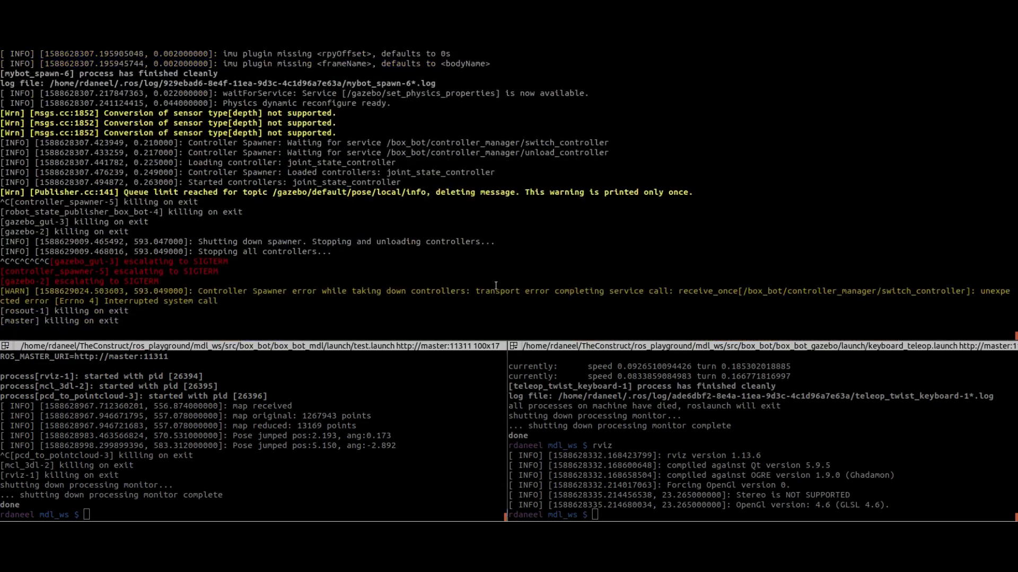
key(Return)
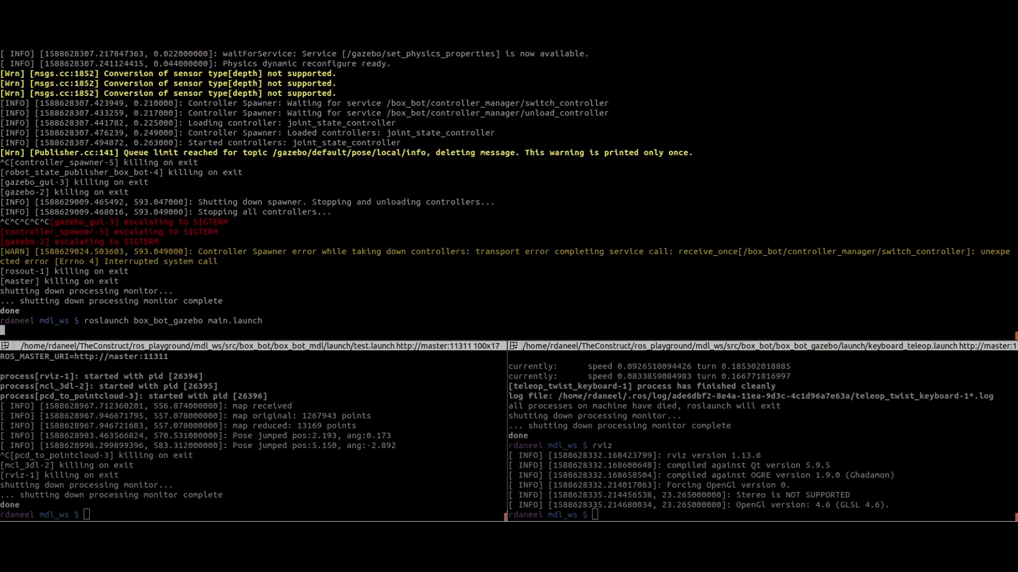
Relaunch the localization with "roslaunch box_bot_mdl test.launch" in the second terminal
key(alt+Down)
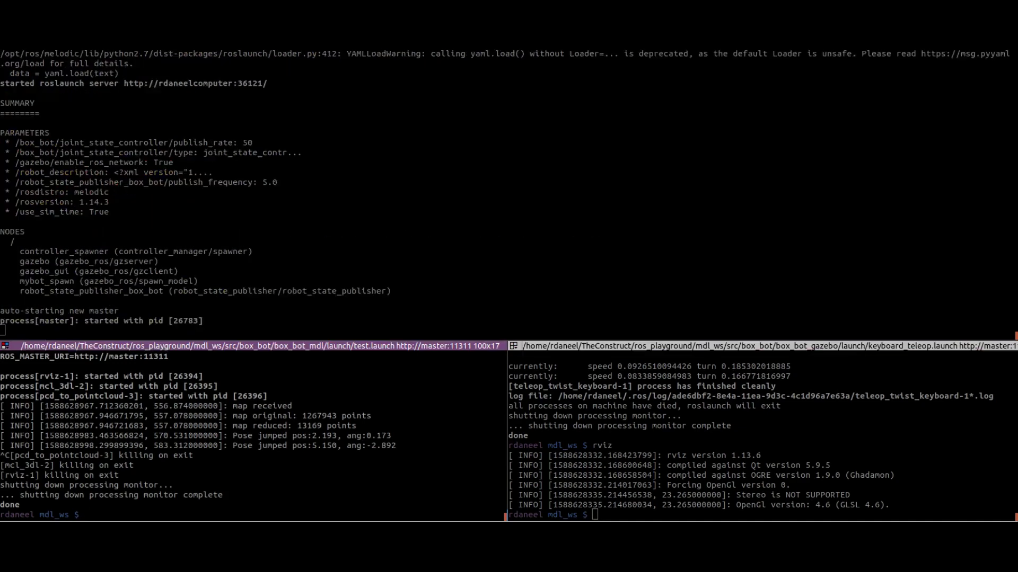
key(Up)
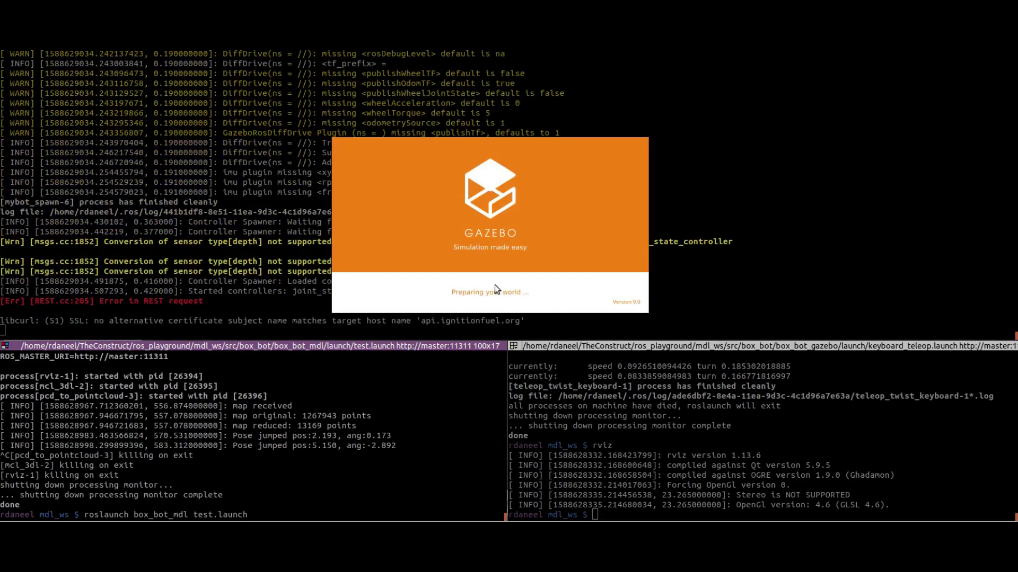
key(Return)
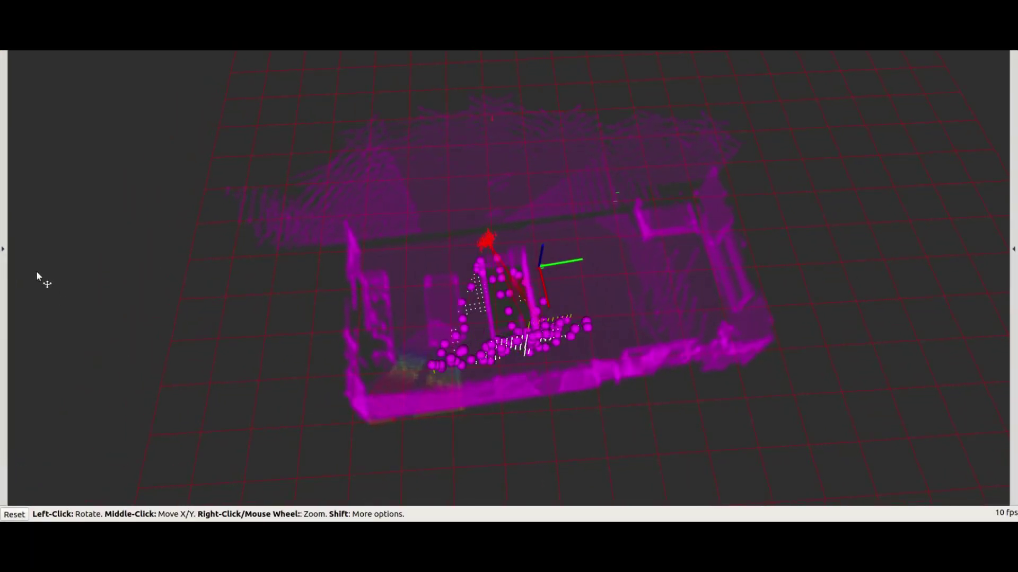
Examine the localization particles on the RViz map and the robot's starting position in the Gazebo room
drag(565, 288, 222, 280)
scroll(359, 274, up, 6)
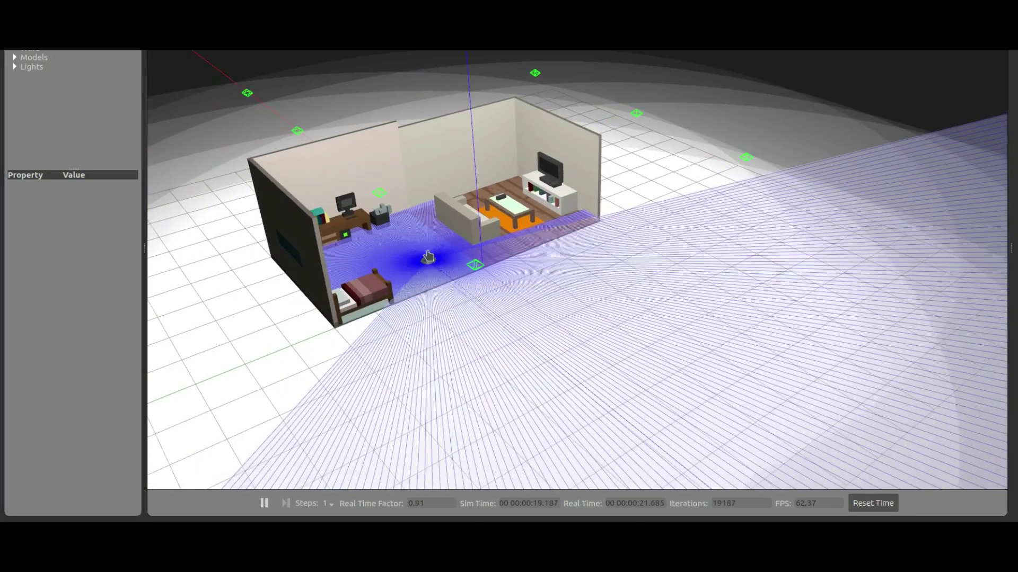
scroll(432, 260, up, 8)
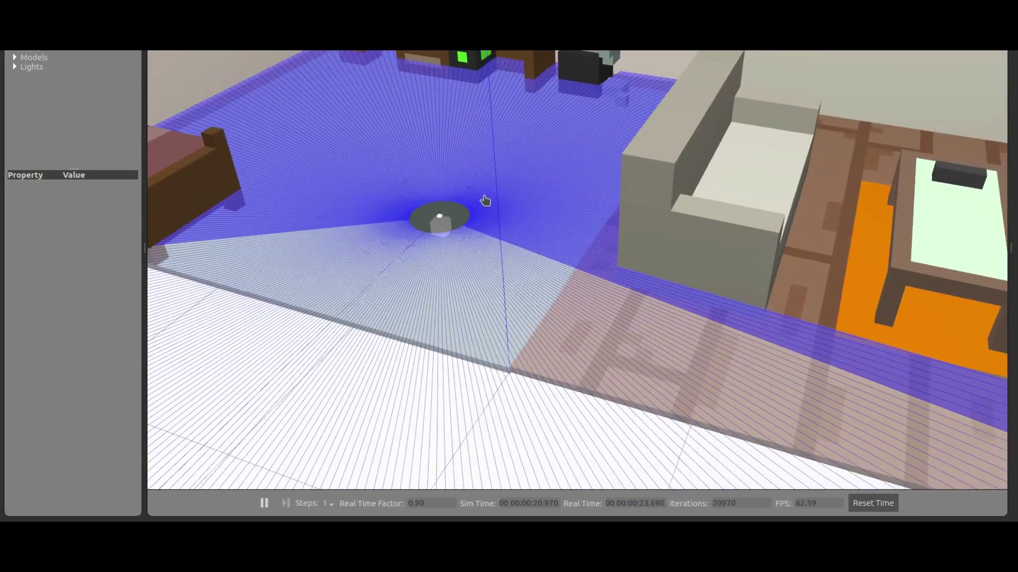
scroll(485, 200, down, 8)
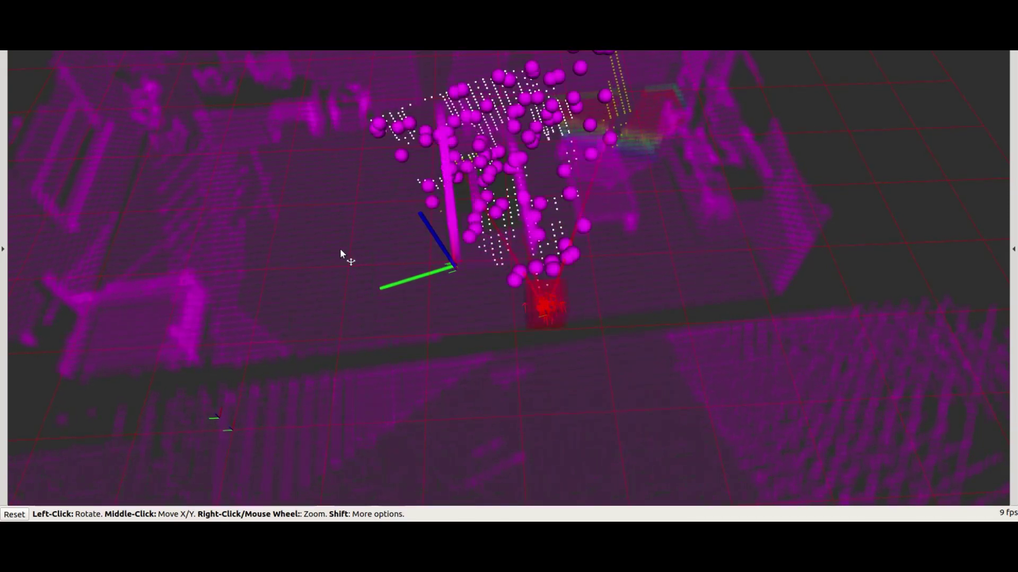
drag(499, 300, 459, 275)
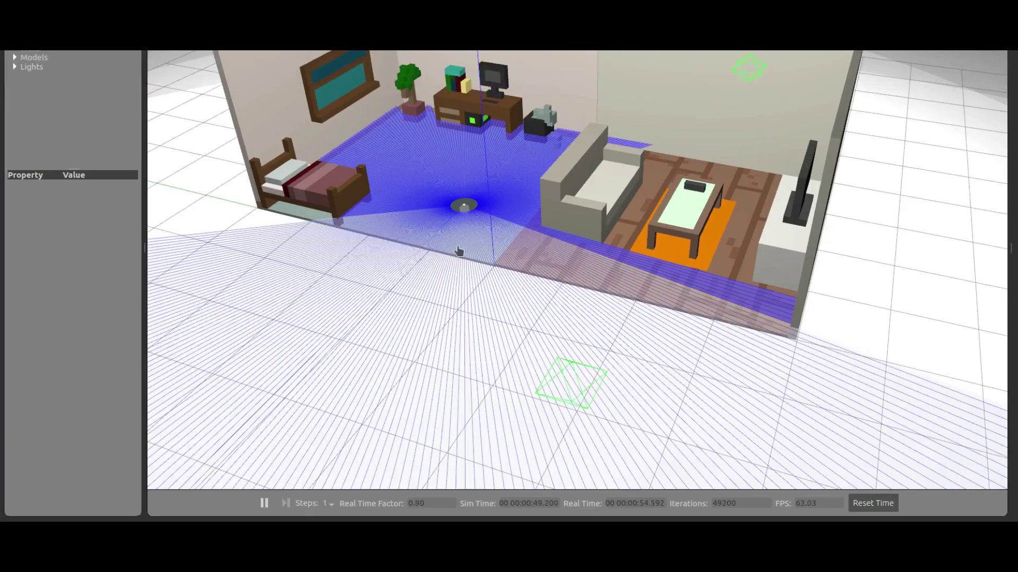
Examine the robot and the surrounding furniture in the Gazebo room up close and from several angles
scroll(459, 218, up, 3)
scroll(459, 217, up, 3)
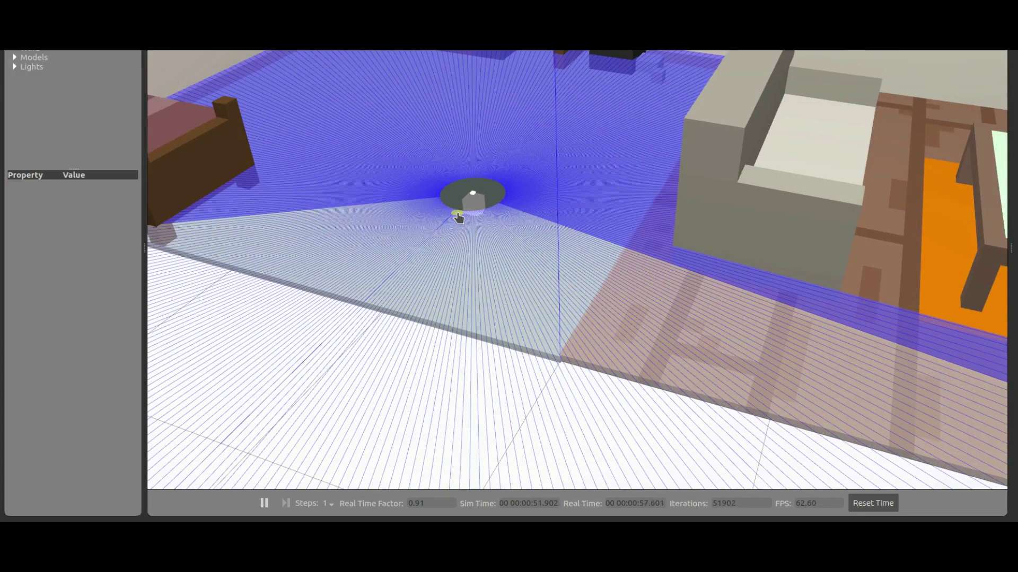
scroll(459, 217, down, 5)
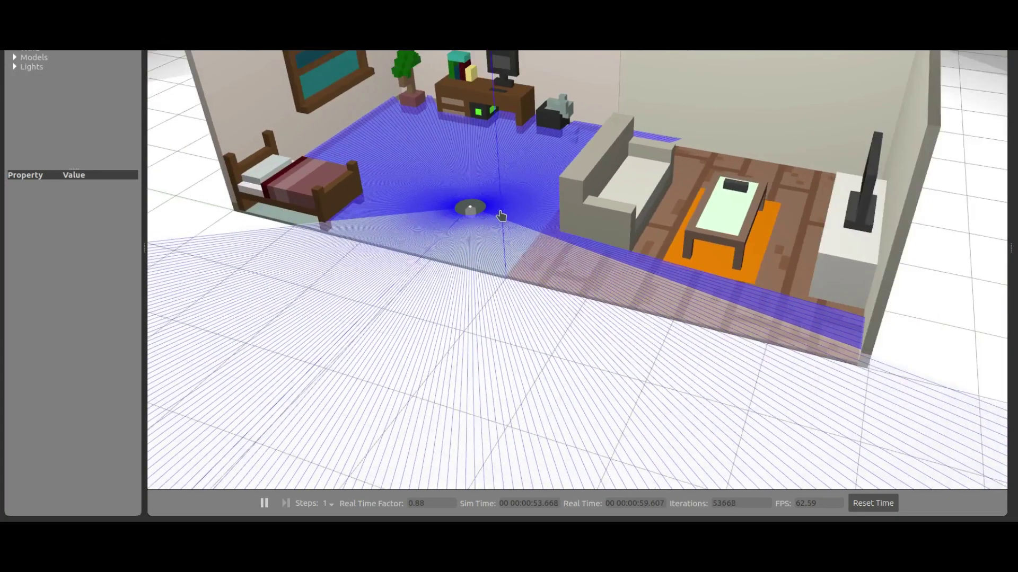
drag(469, 215, 490, 342)
middle_drag(490, 341, 595, 324)
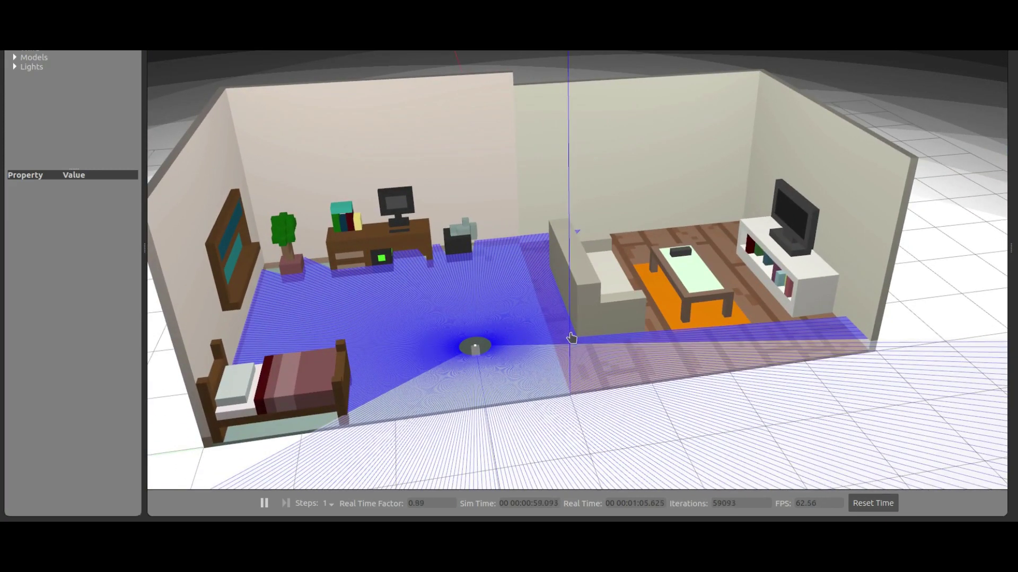
scroll(571, 338, up, 5)
drag(436, 322, 575, 302)
scroll(575, 302, down, 5)
middle_drag(573, 299, 519, 300)
scroll(515, 301, up, 1)
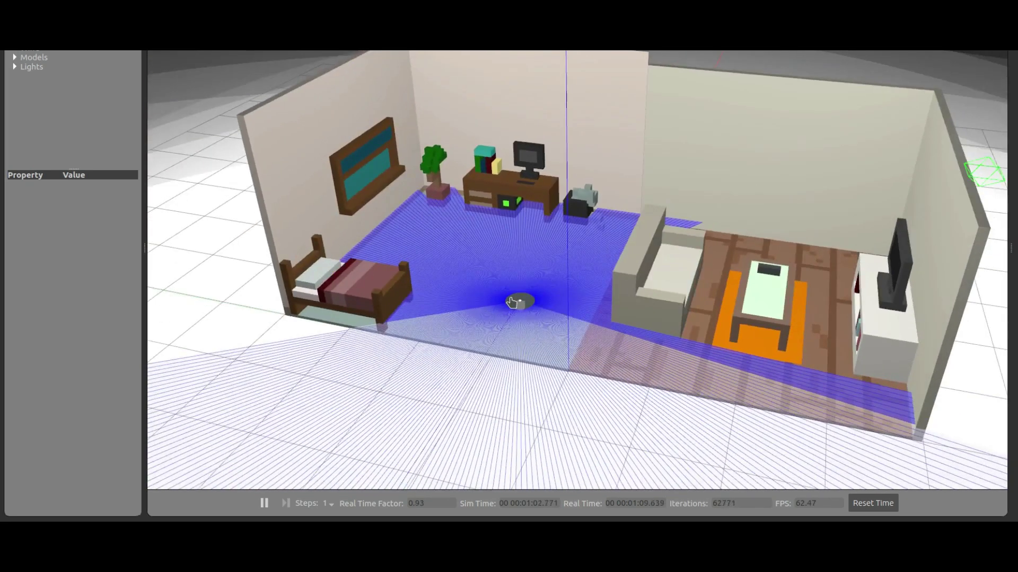